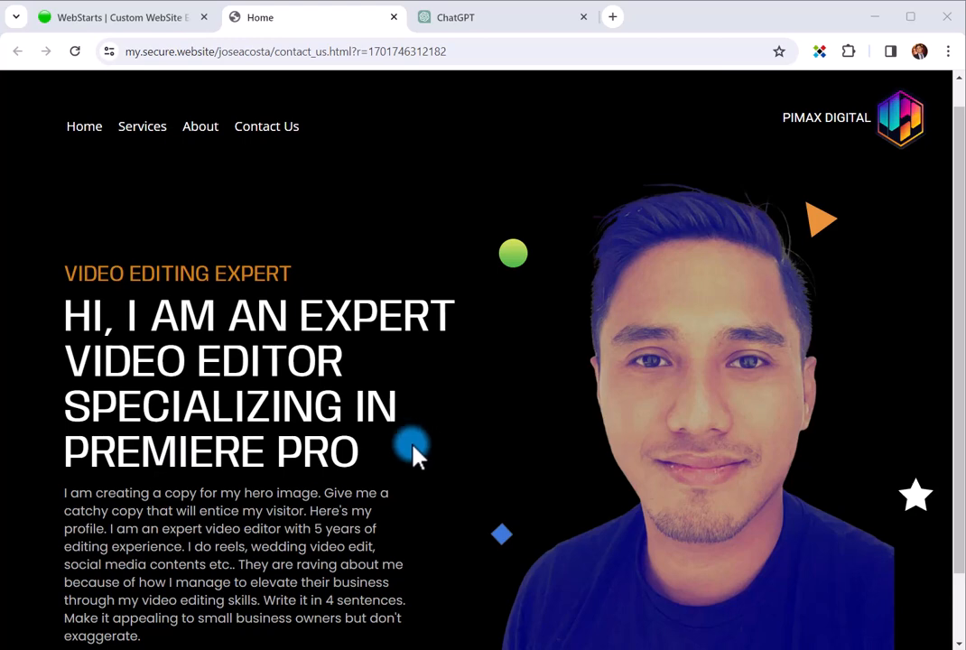
- Switch to the WebStarts editor and add a navigation menu to the Contact Us page
click(101, 21)
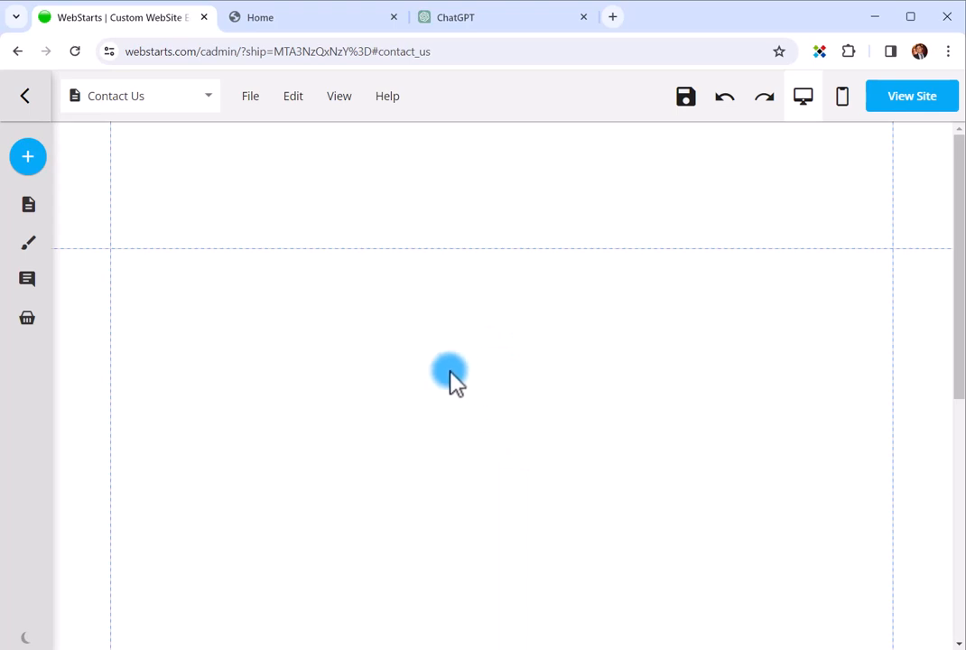
scroll(453, 371, down, 2)
scroll(453, 371, up, 2)
mouse_move(36, 176)
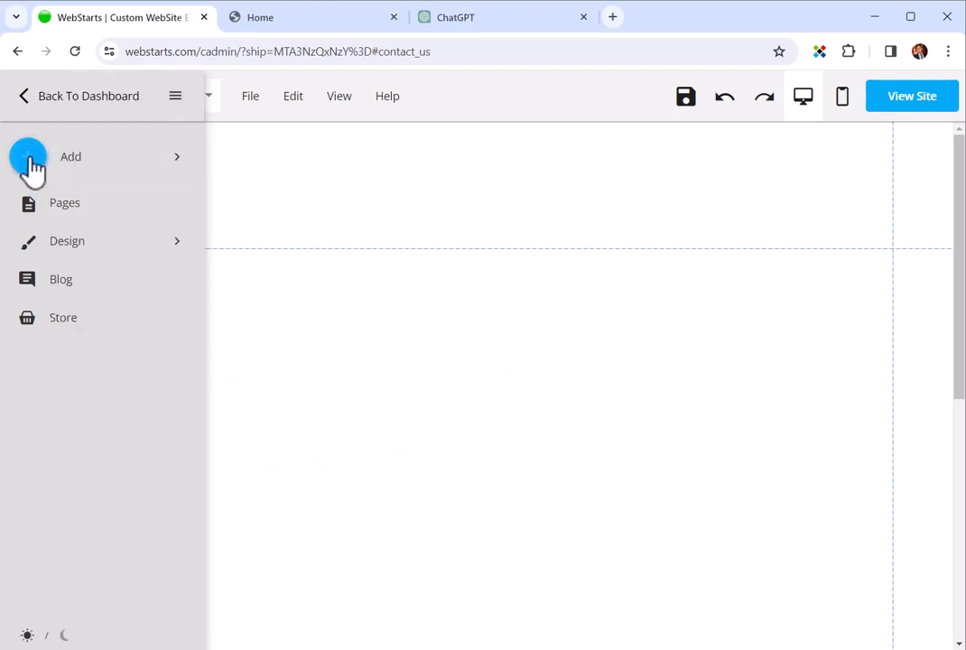
click(31, 162)
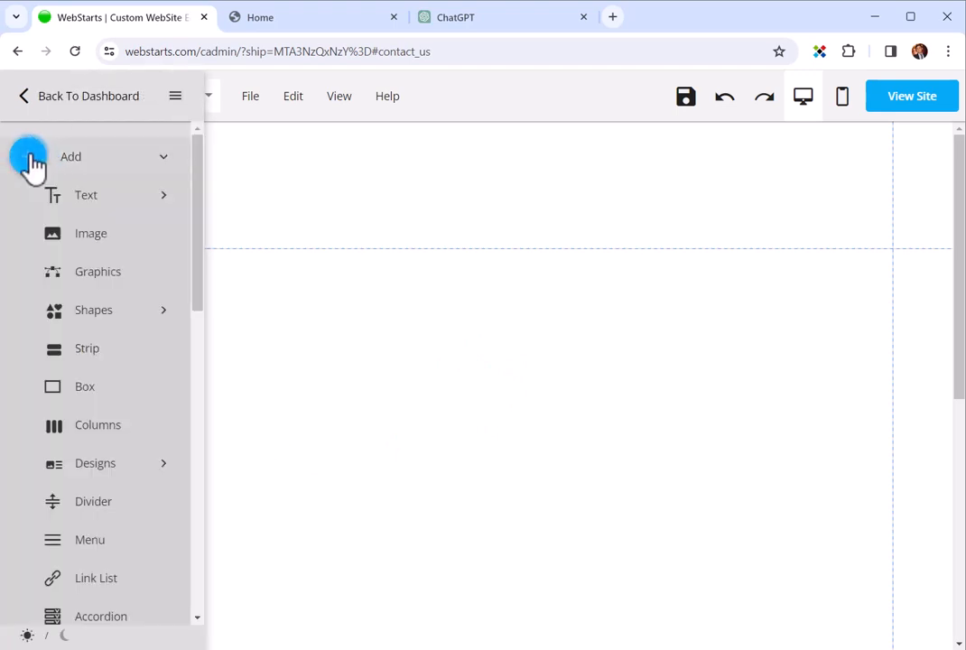
scroll(125, 307, down, 3)
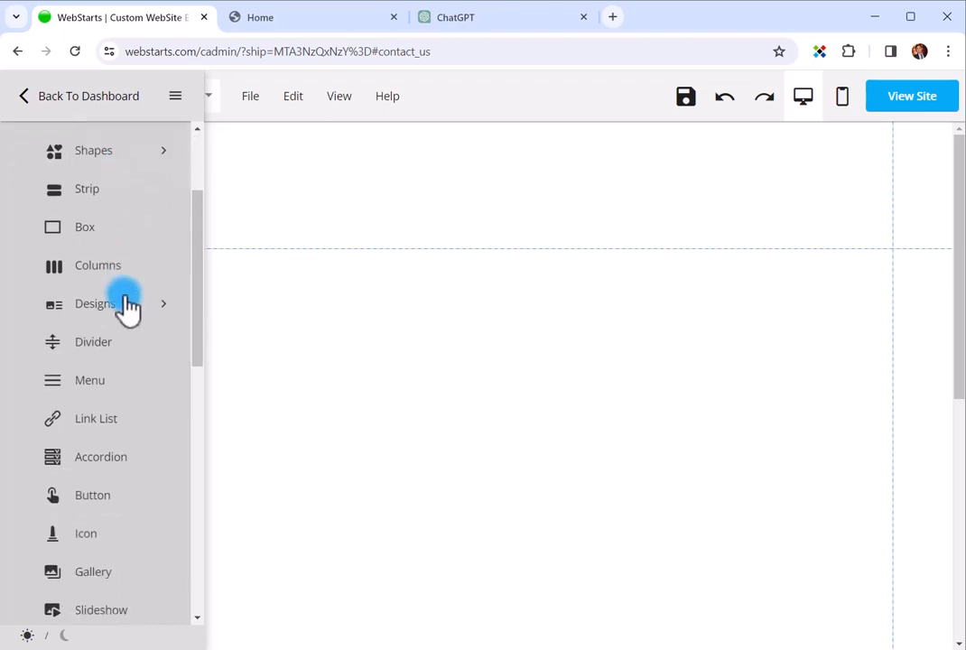
click(87, 380)
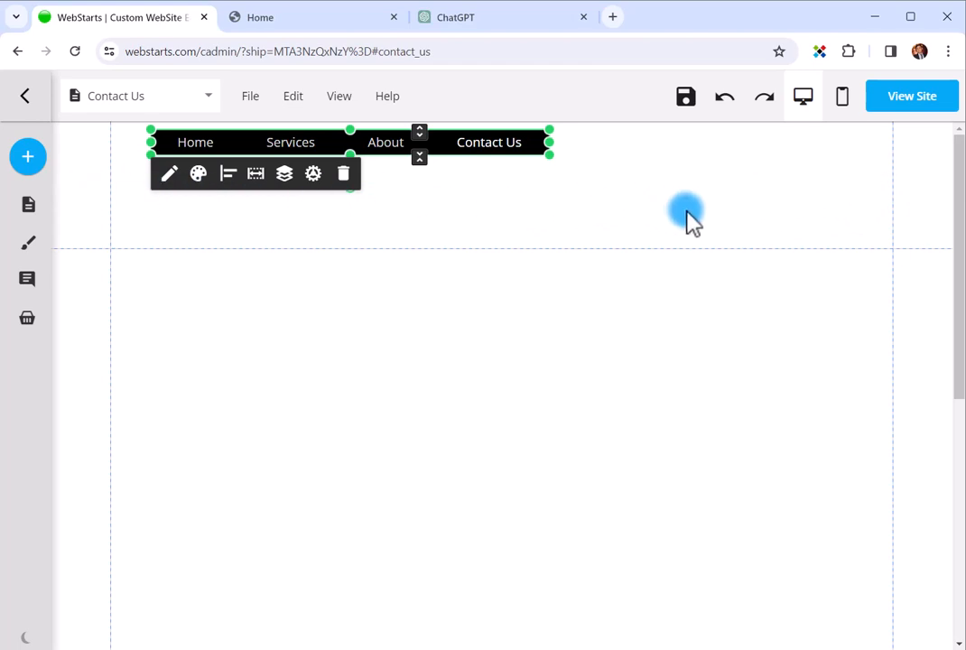
- Move the navigation menu down to the lower-left part of the header, just inside the left margin guide
scroll(685, 216, down, 5)
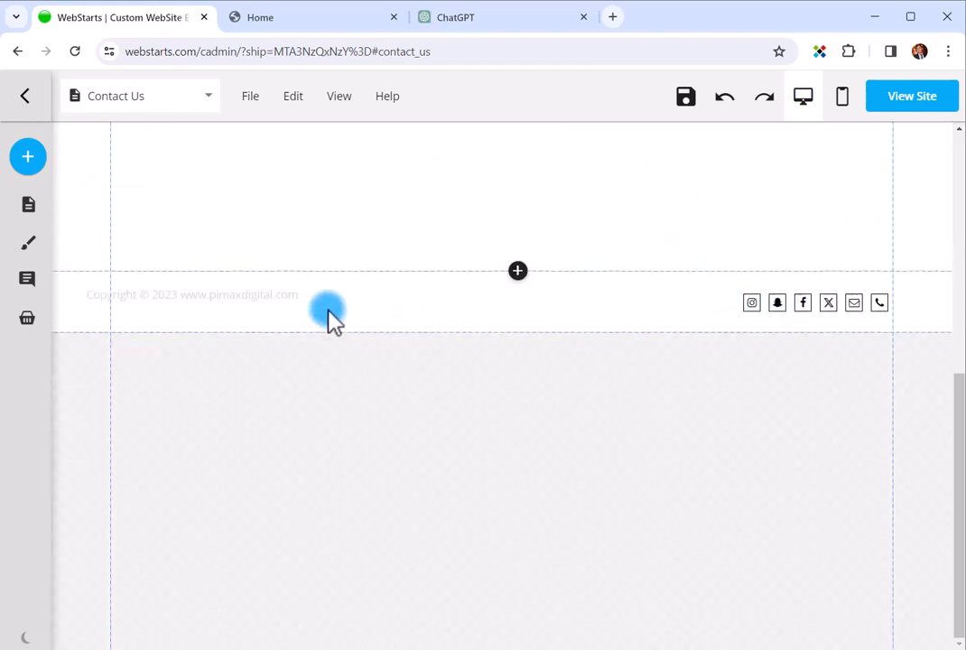
scroll(518, 316, up, 3)
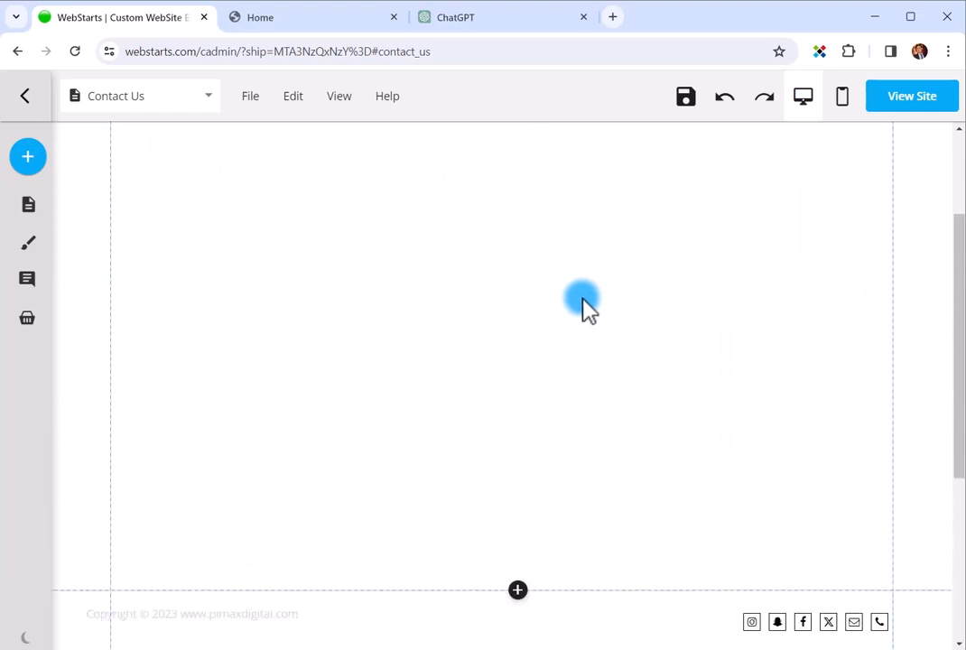
scroll(736, 272, up, 3)
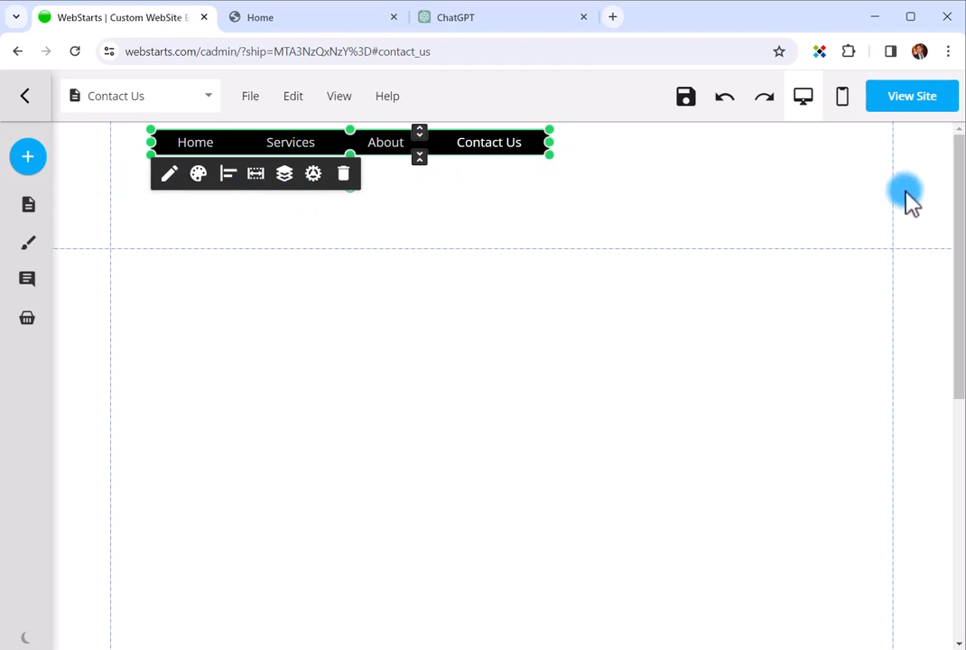
scroll(890, 226, down, 6)
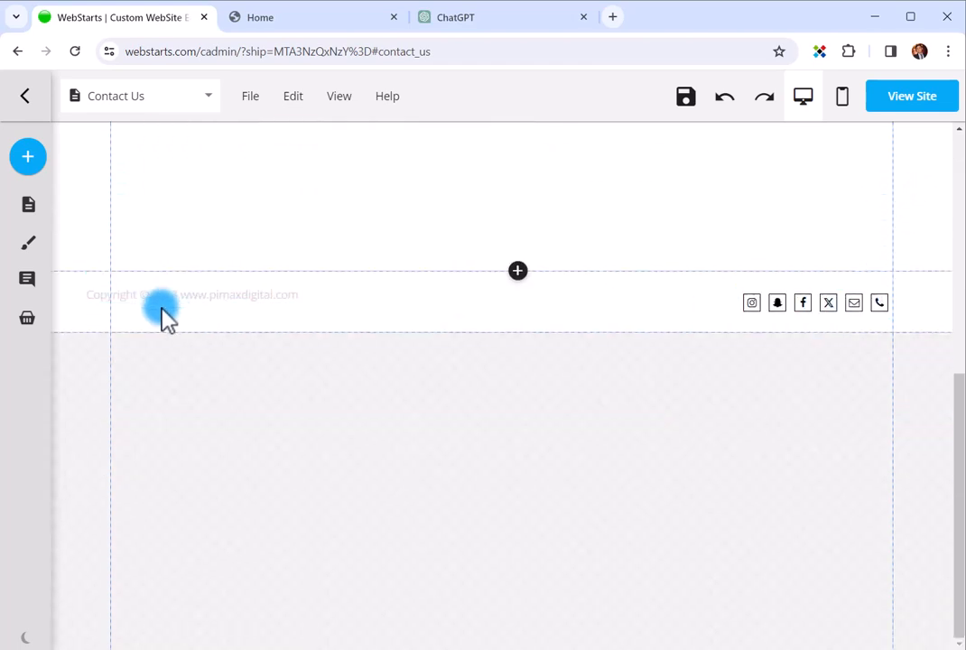
scroll(166, 316, up, 6)
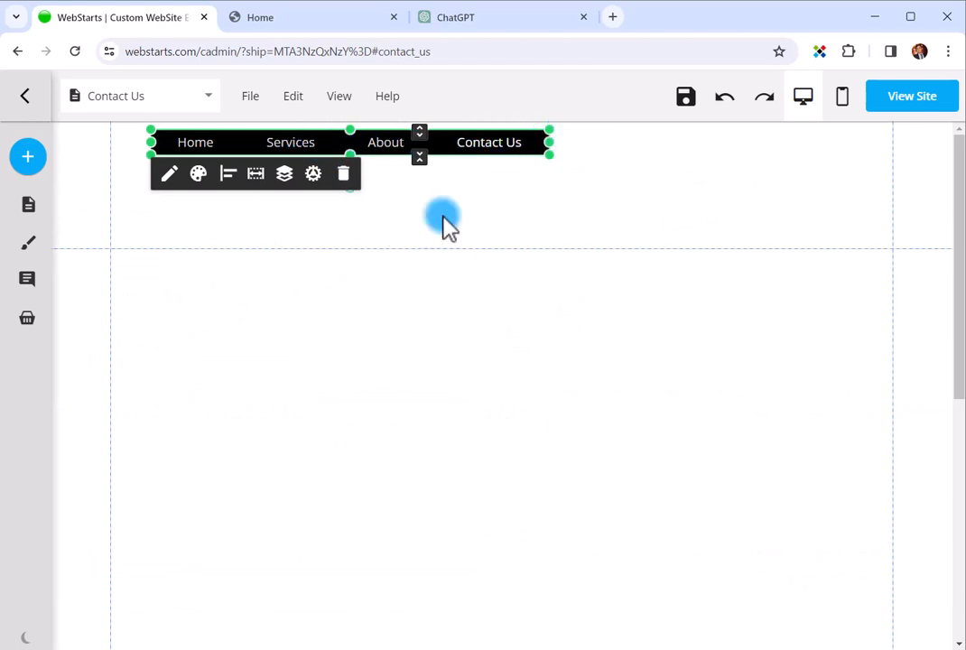
mouse_move(30, 248)
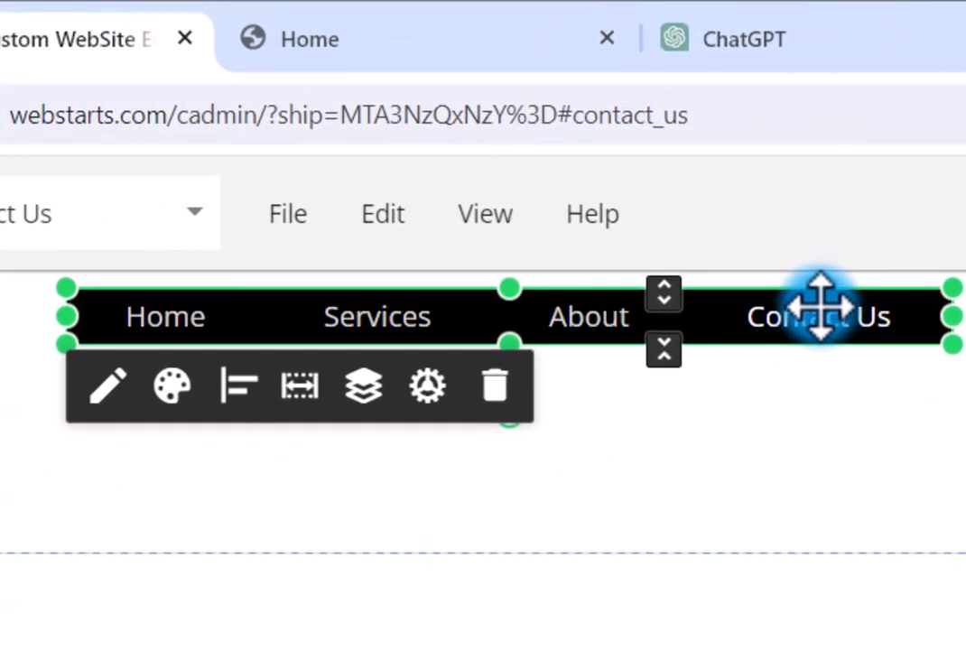
drag(820, 307, 754, 478)
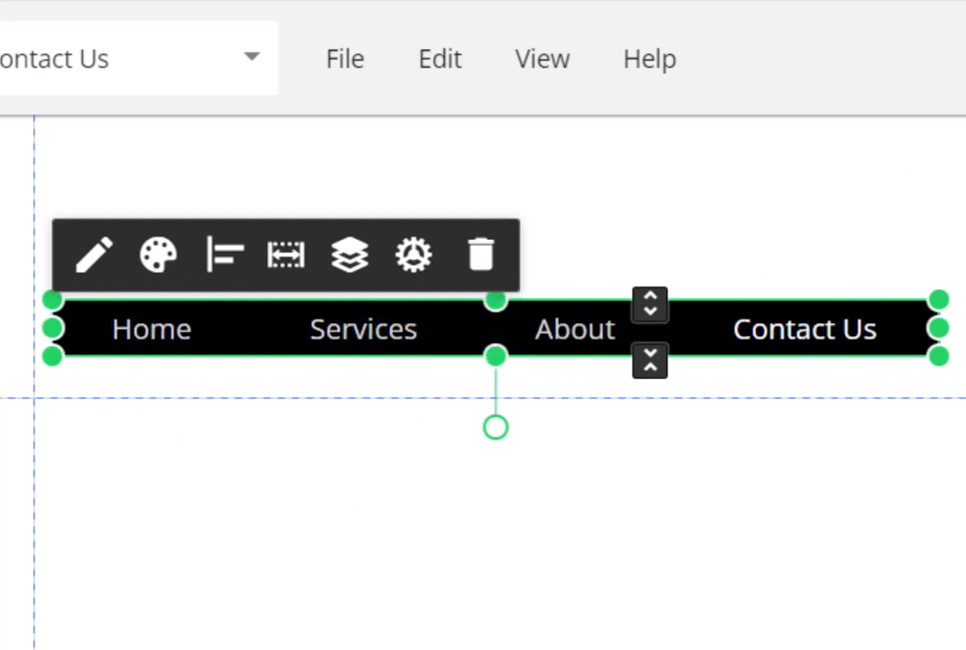
- Set the header's background color to black
click(529, 550)
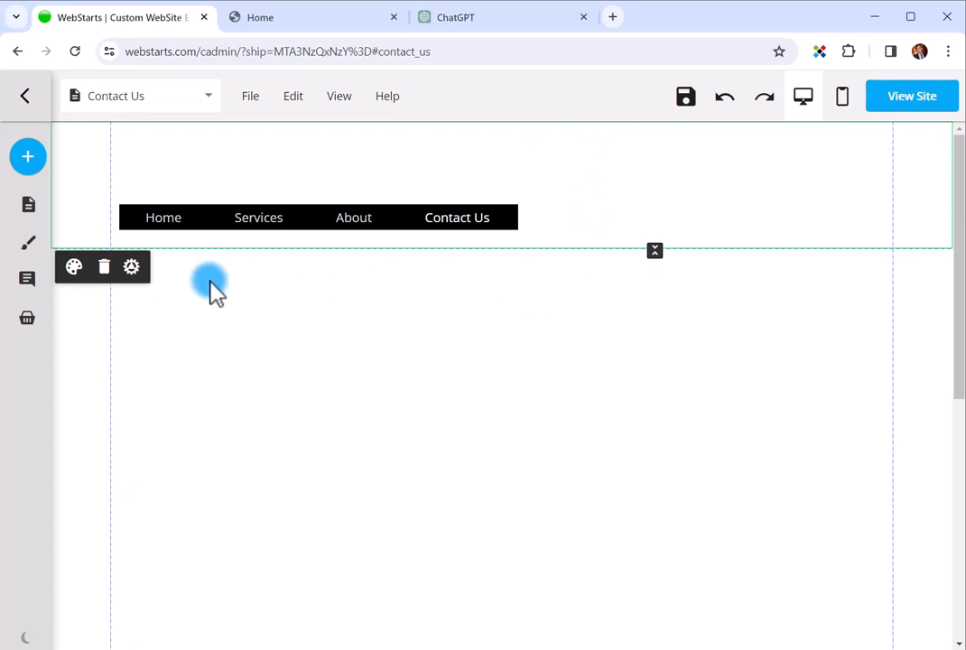
click(75, 268)
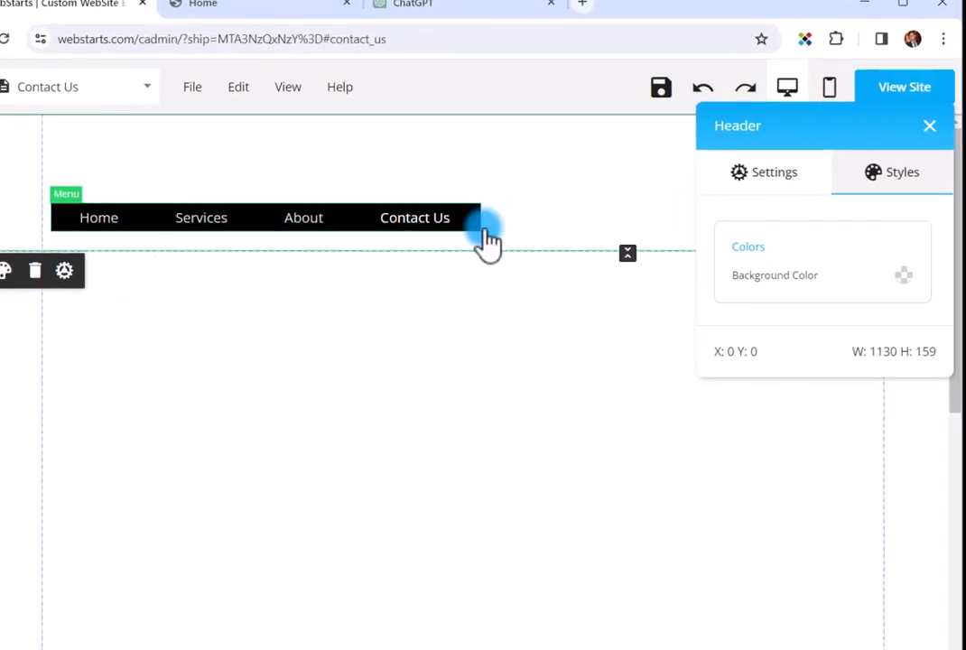
click(818, 326)
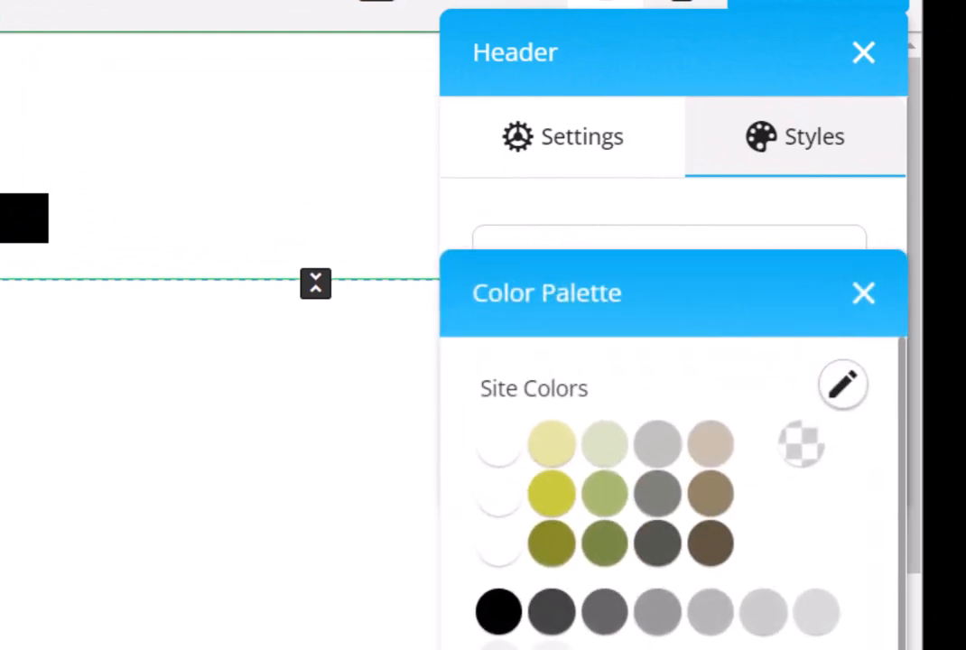
click(498, 614)
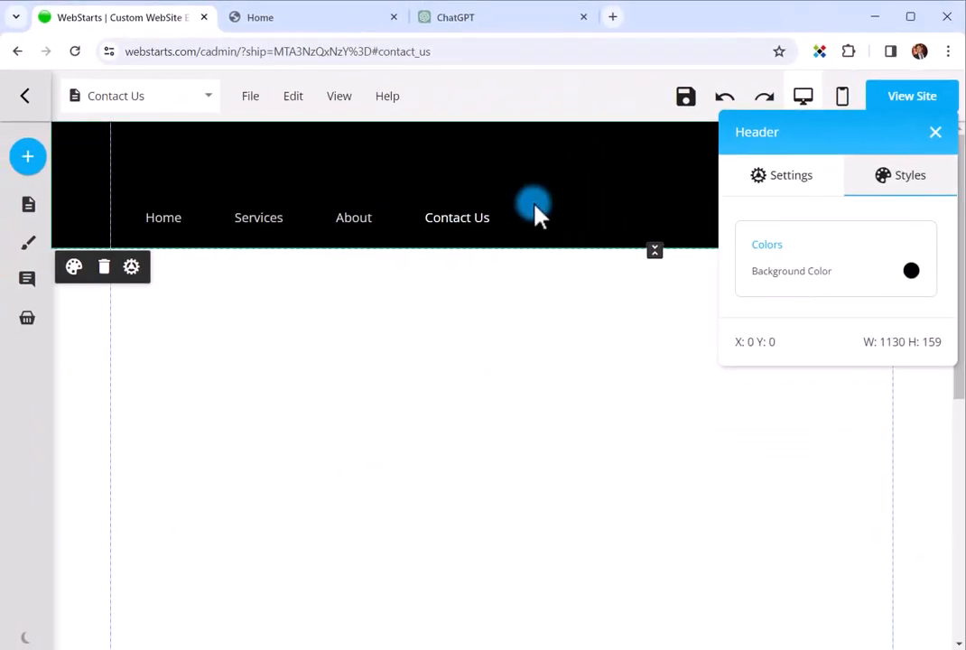
click(582, 167)
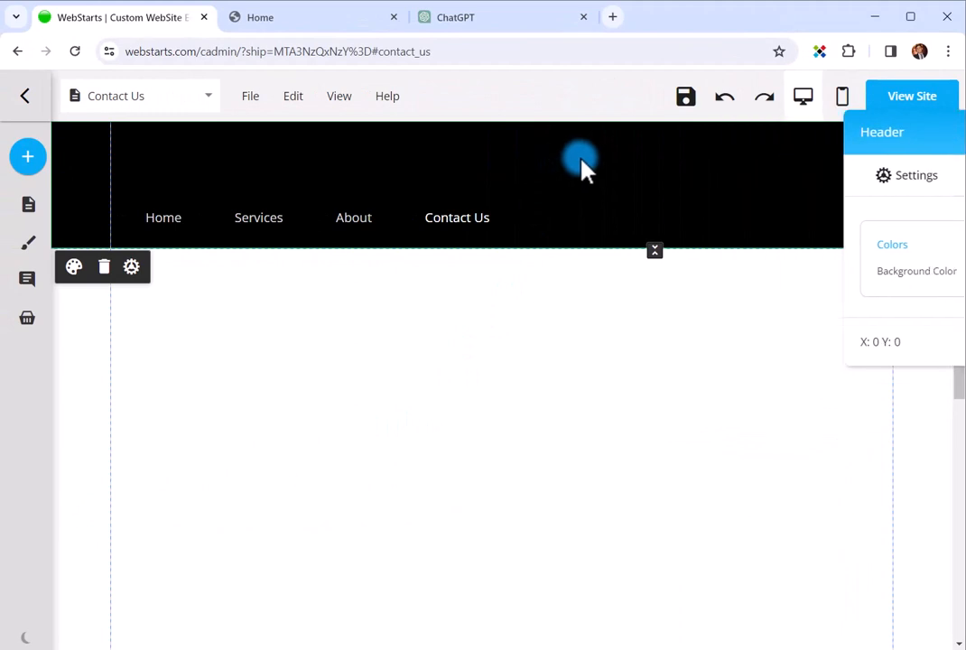
- Shift the navigation menu slightly left and down within the header, and set its font family to Anybody
click(438, 225)
drag(436, 225, 429, 227)
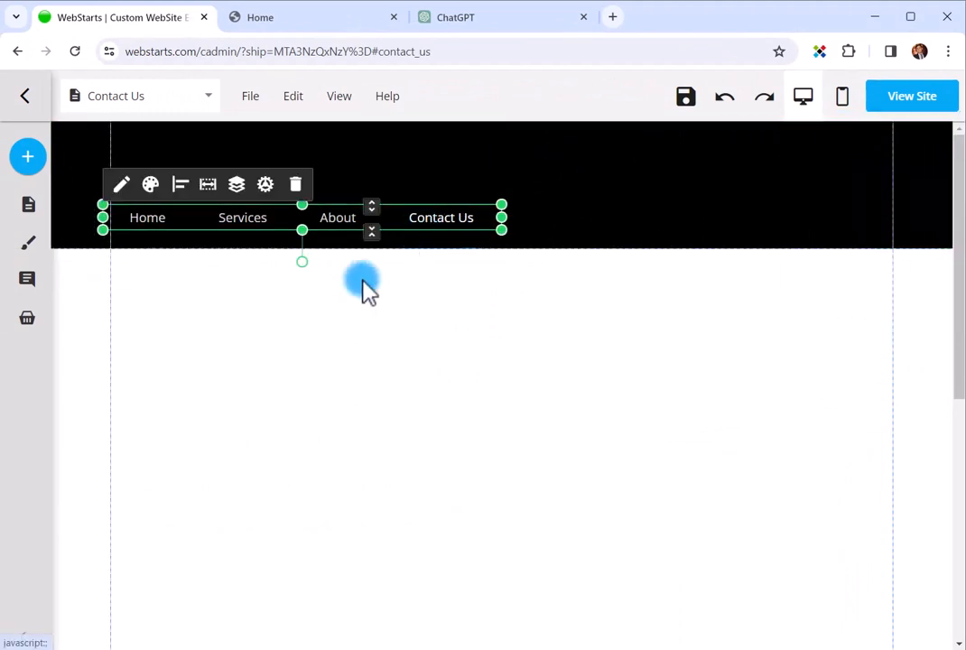
click(150, 185)
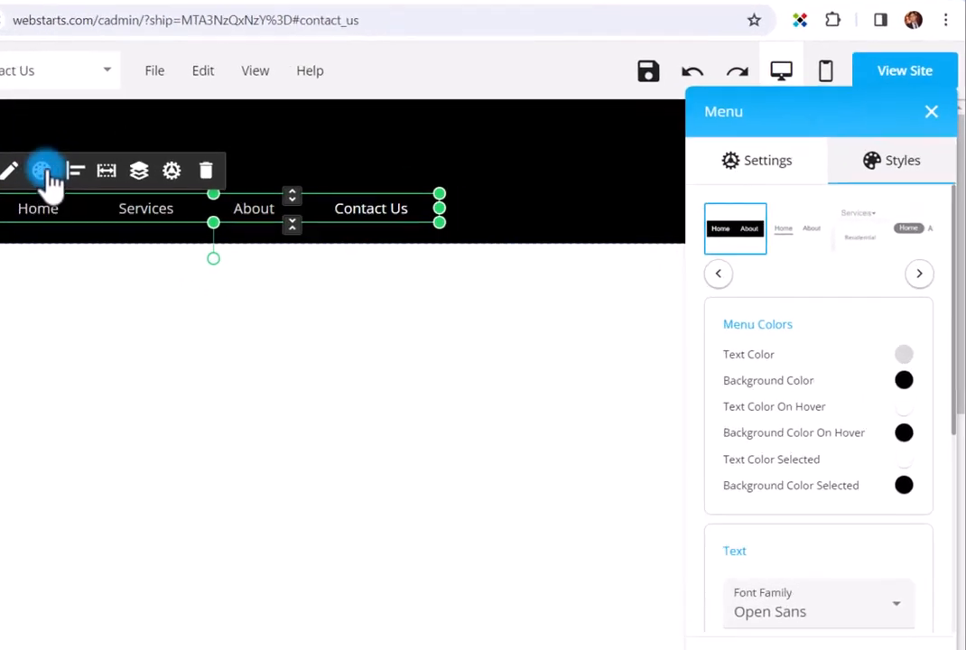
scroll(864, 494, down, 3)
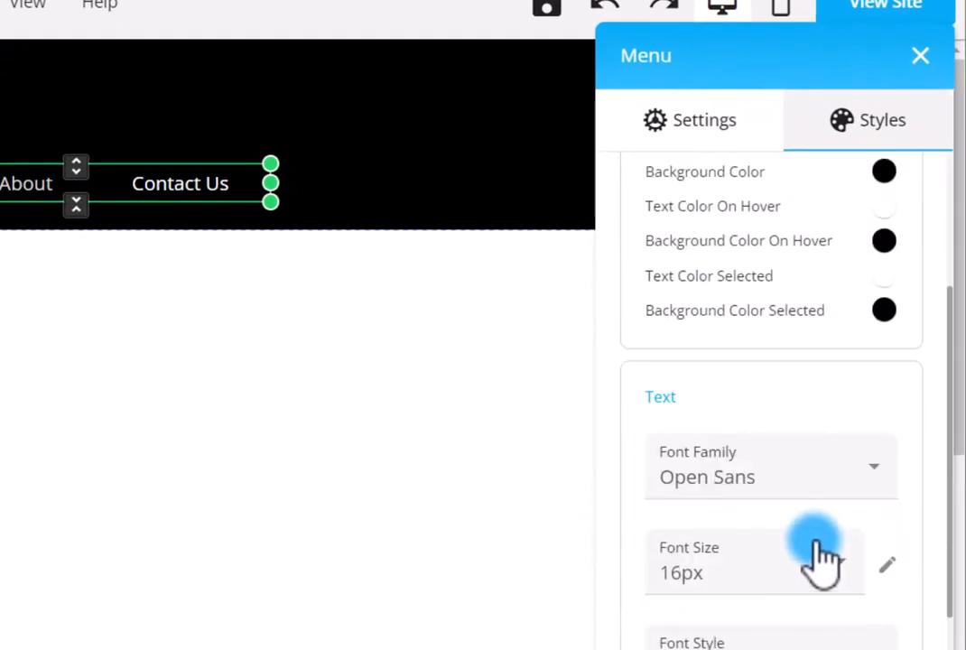
click(777, 477)
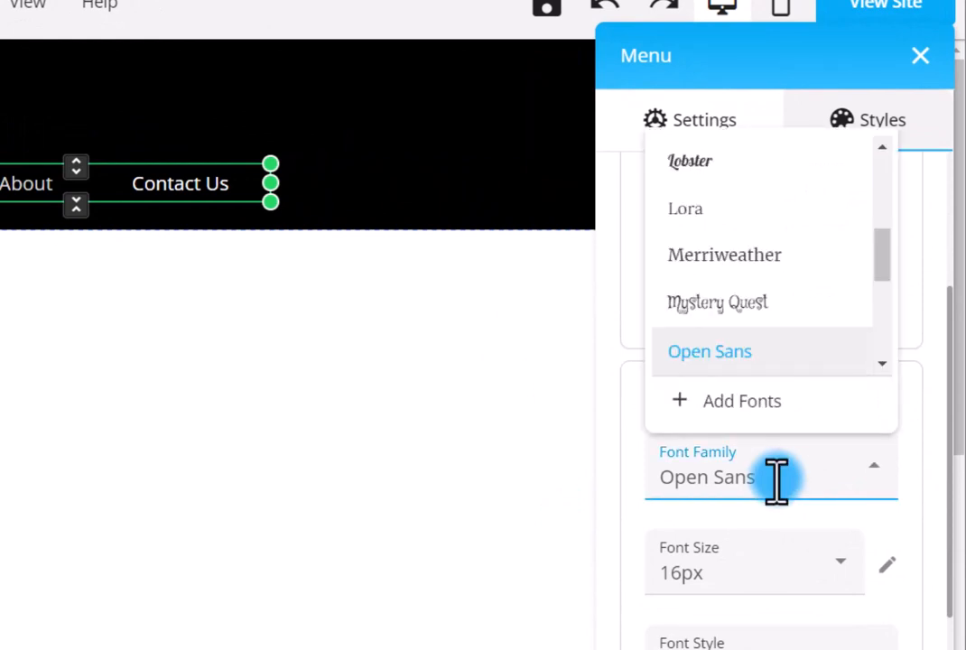
click(864, 474)
click(866, 473)
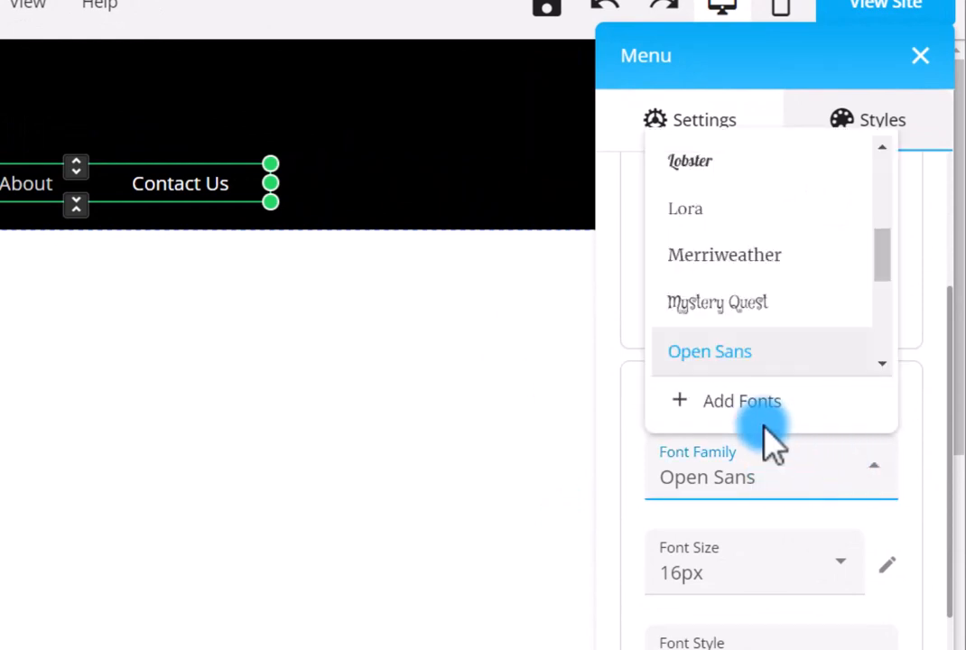
scroll(787, 308, up, 3)
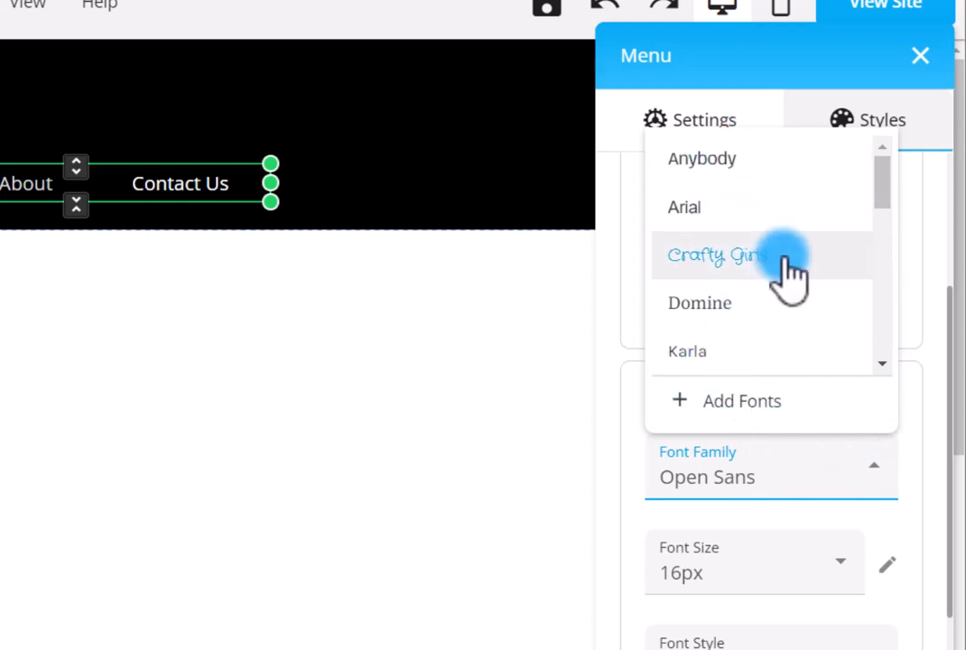
click(733, 161)
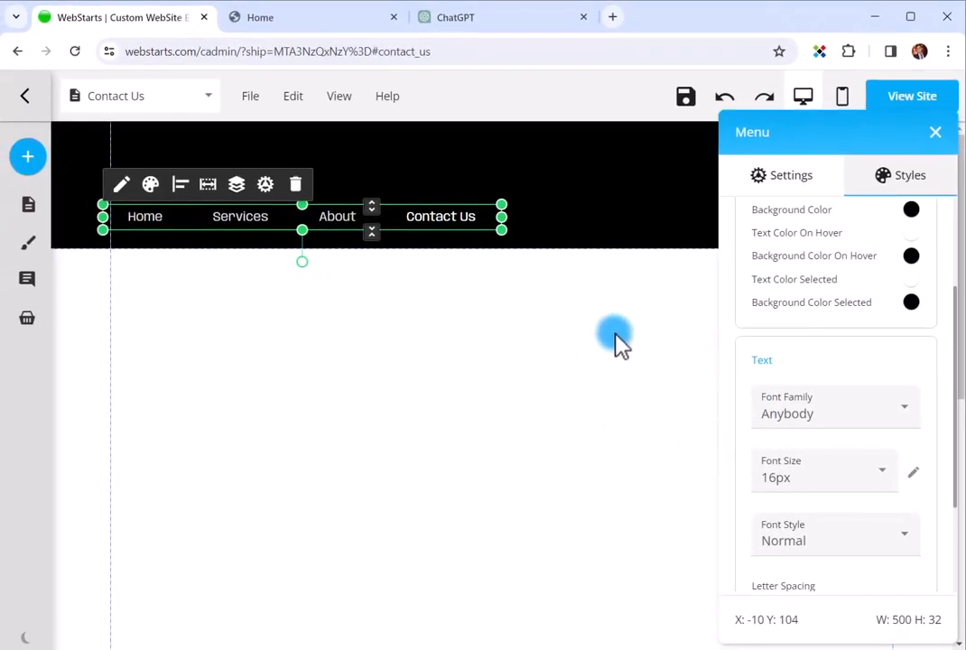
click(617, 342)
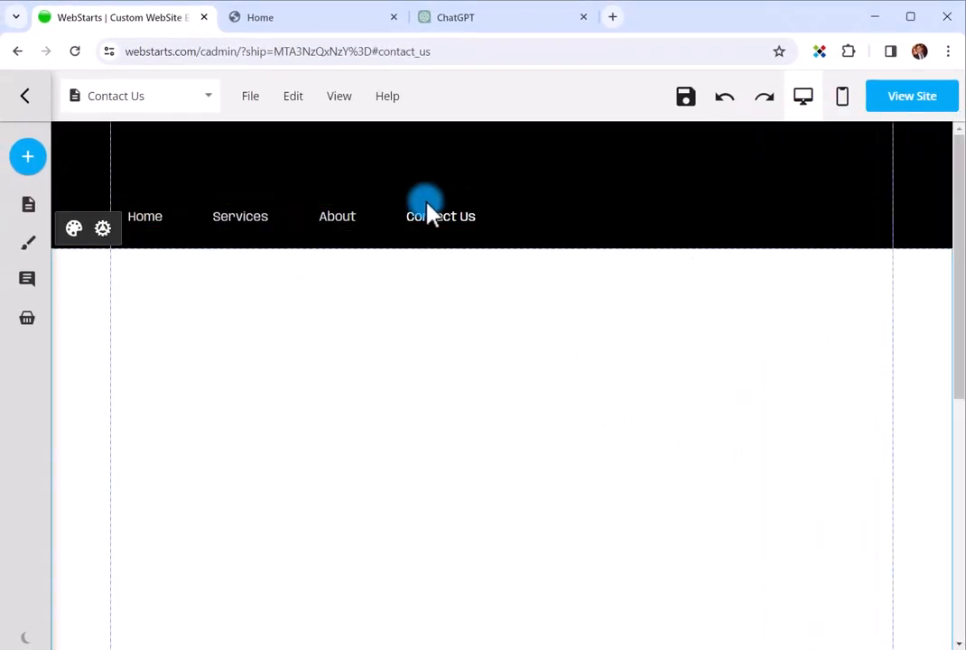
click(435, 226)
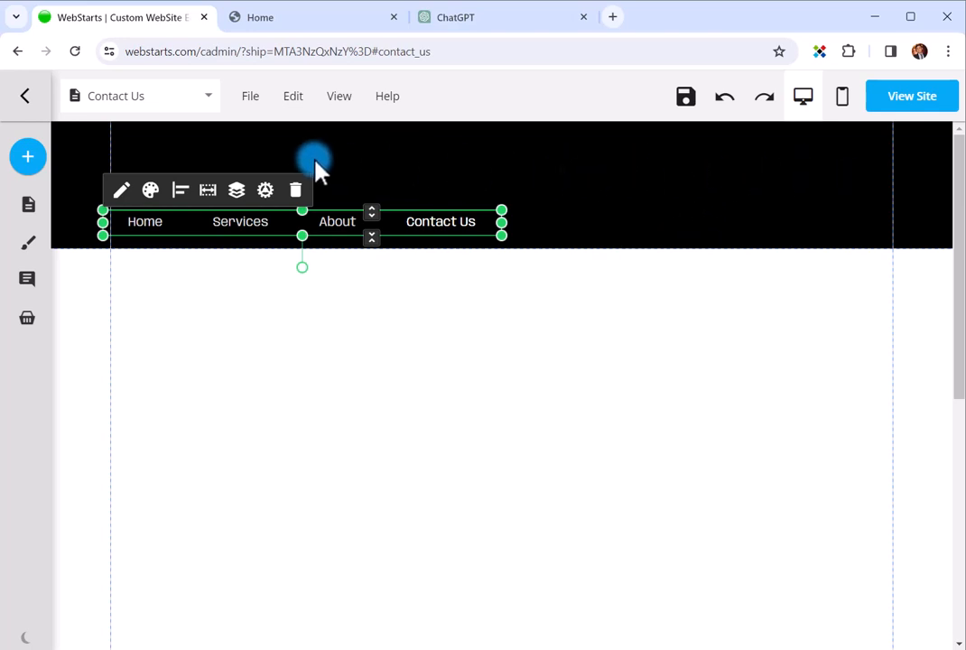
- Insert the stored "My profile" image into the page body below the header
scroll(578, 388, down, 1)
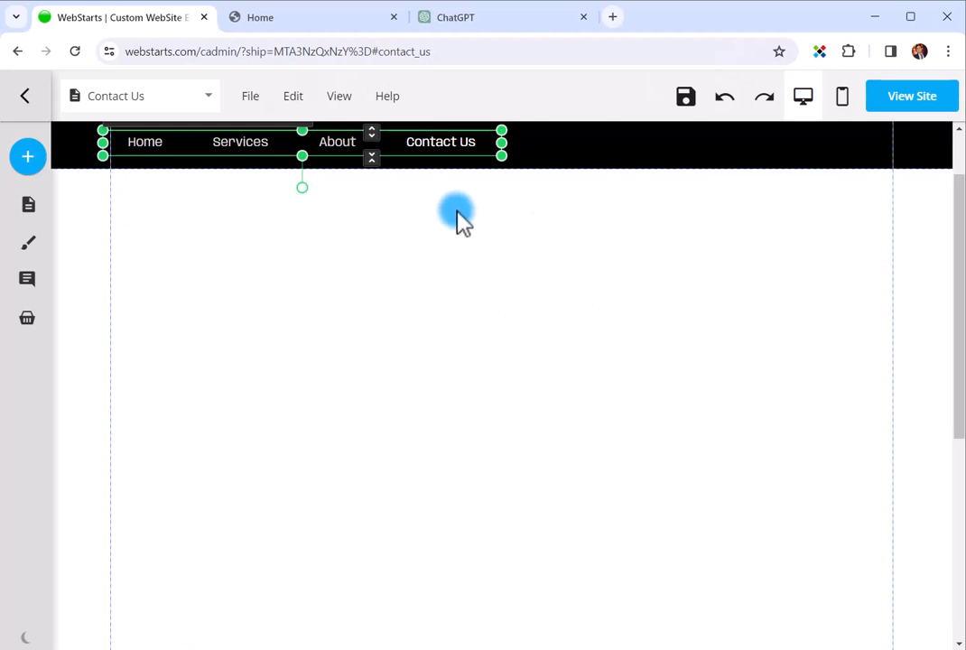
mouse_move(22, 150)
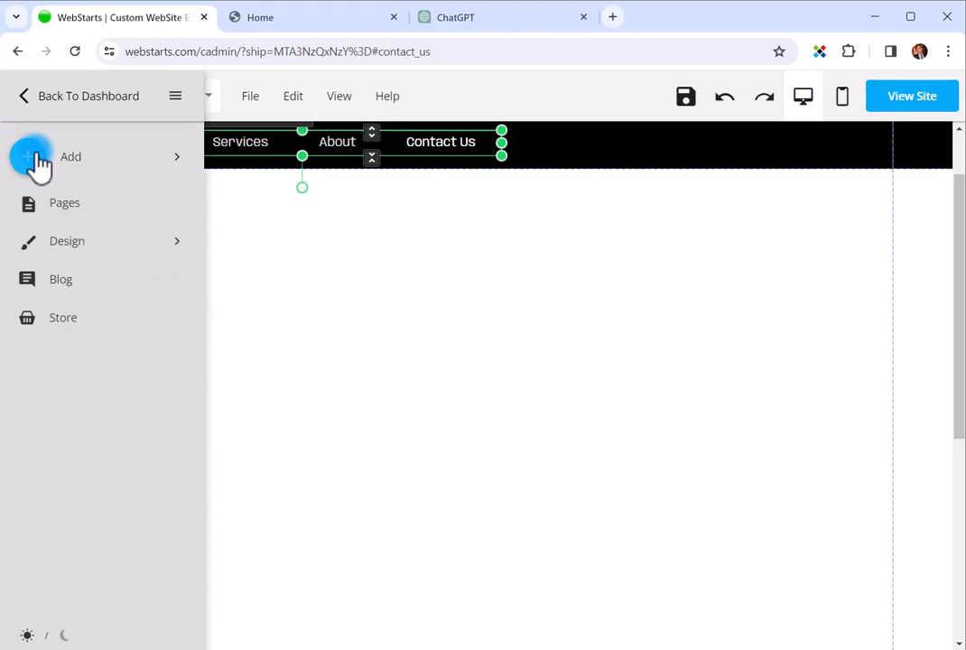
click(37, 155)
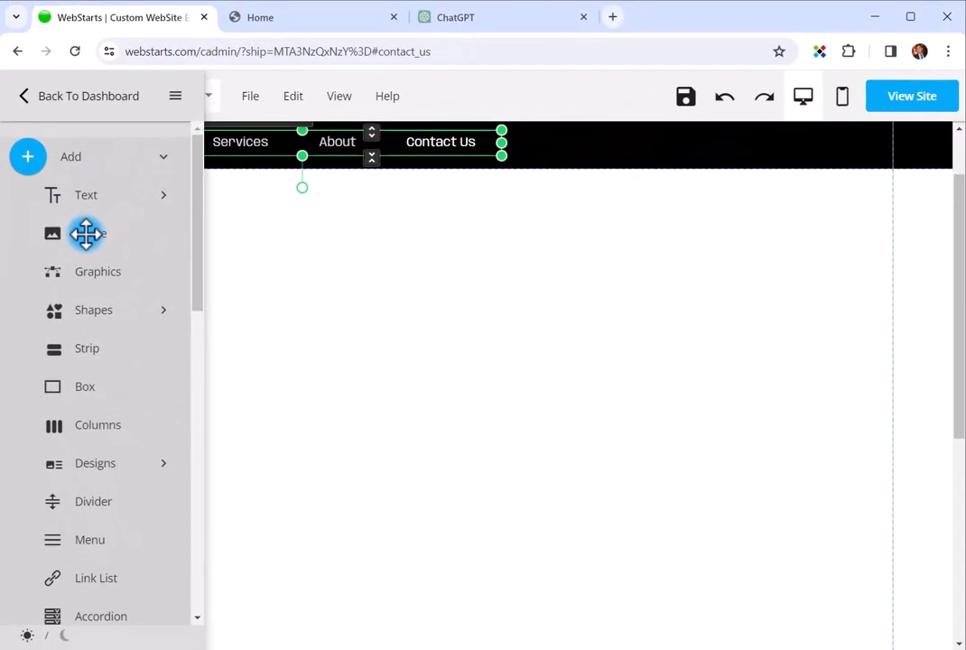
click(86, 234)
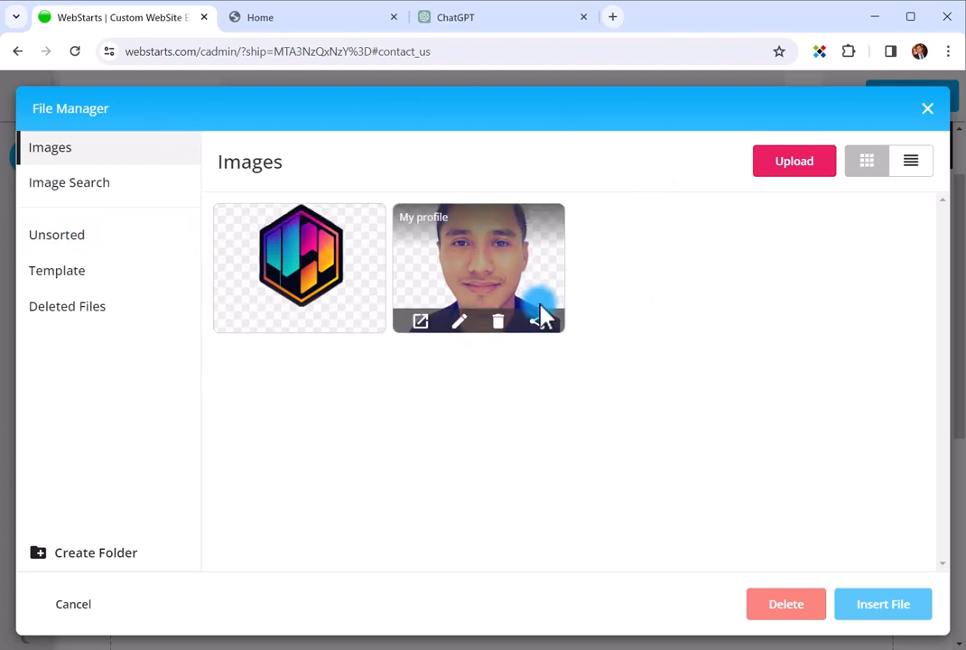
mouse_move(468, 262)
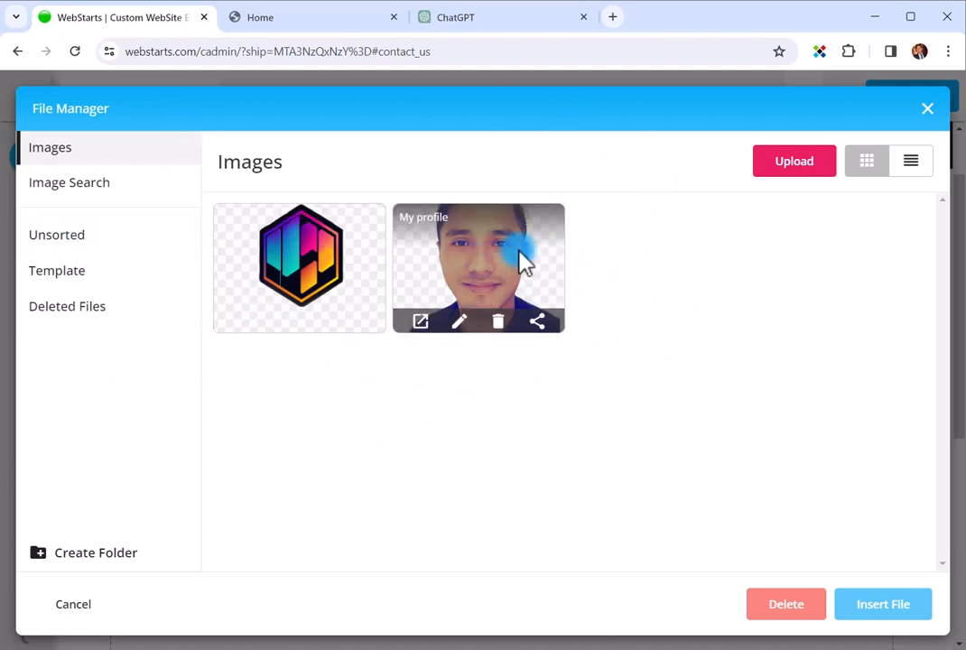
click(509, 274)
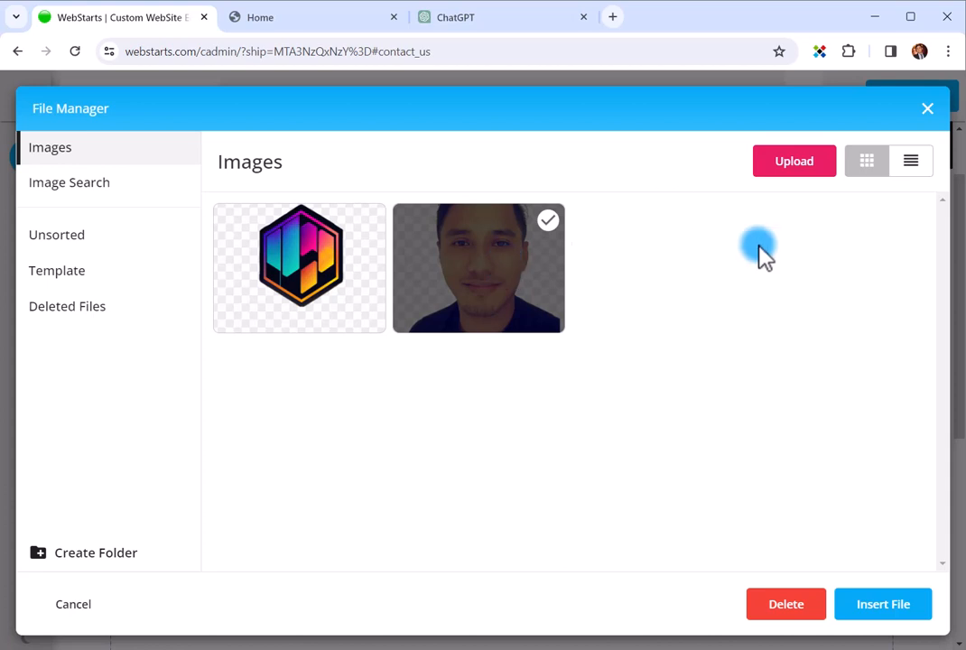
click(889, 607)
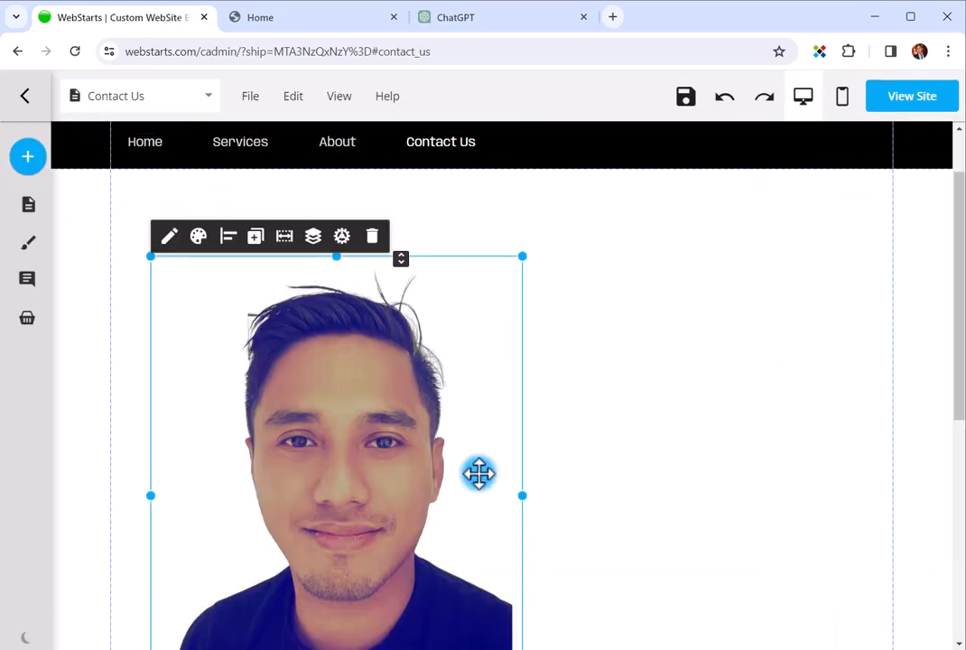
- Move the profile image to the right half of the page body, aligned with the right margin guide
drag(399, 462, 759, 402)
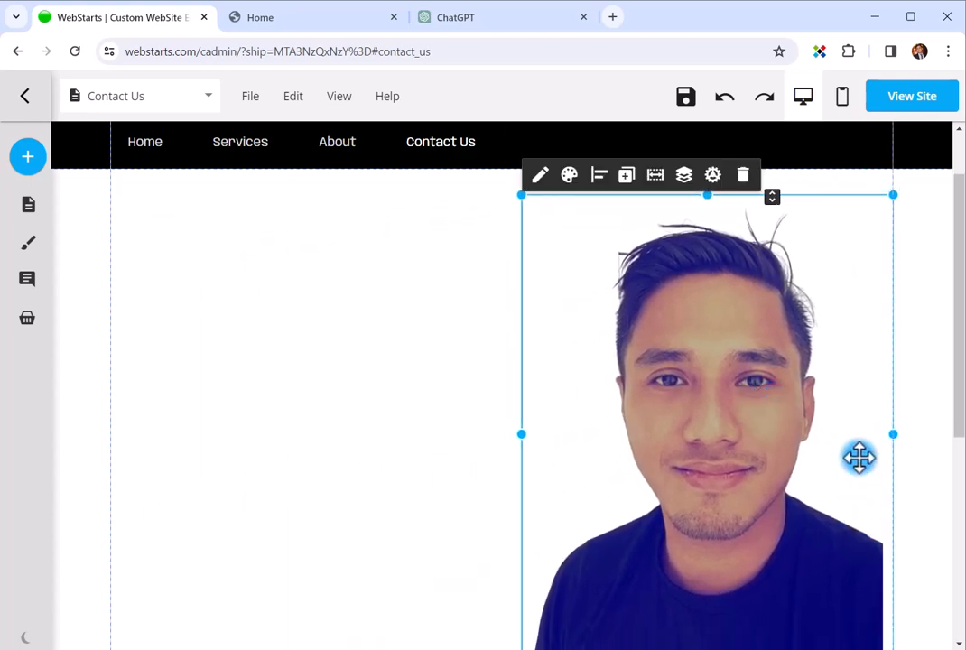
scroll(858, 459, down, 3)
scroll(855, 452, up, 1)
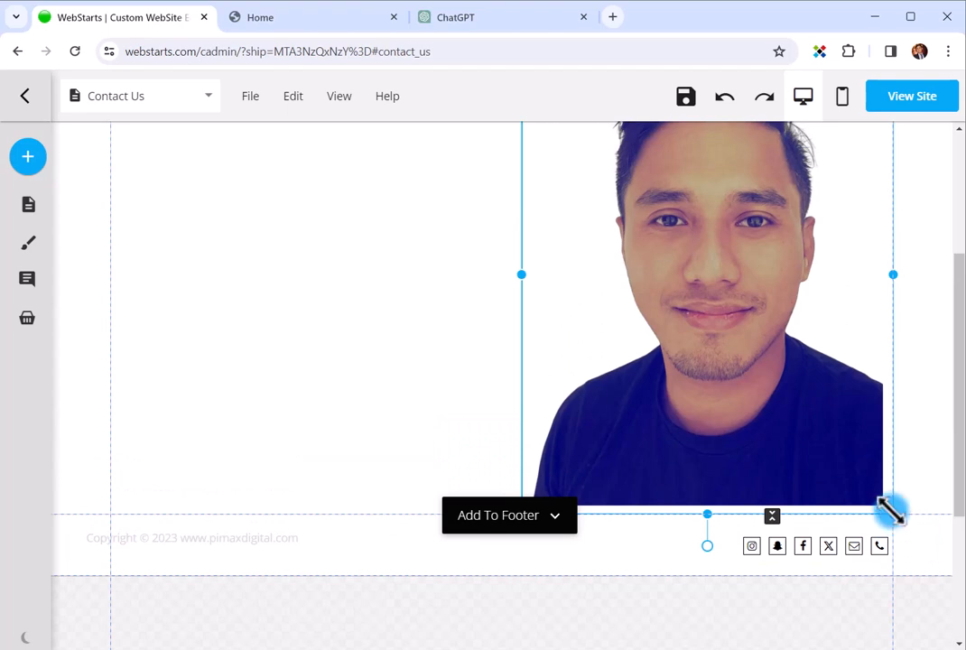
- Enlarge the profile image past the right margin guide and move it slightly up toward the header
drag(891, 512, 942, 584)
scroll(807, 433, up, 5)
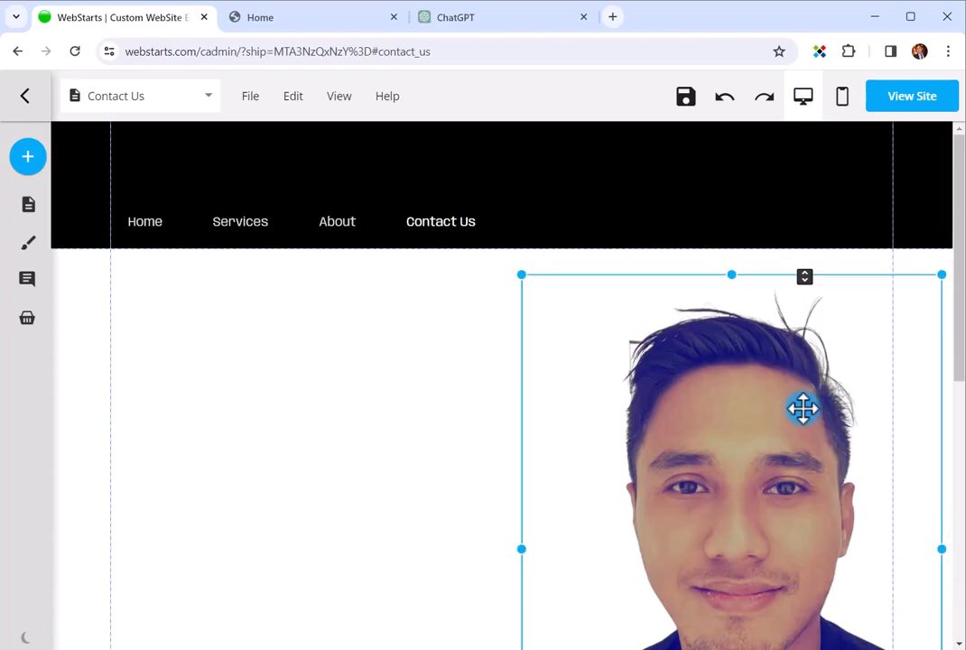
scroll(783, 479, down, 6)
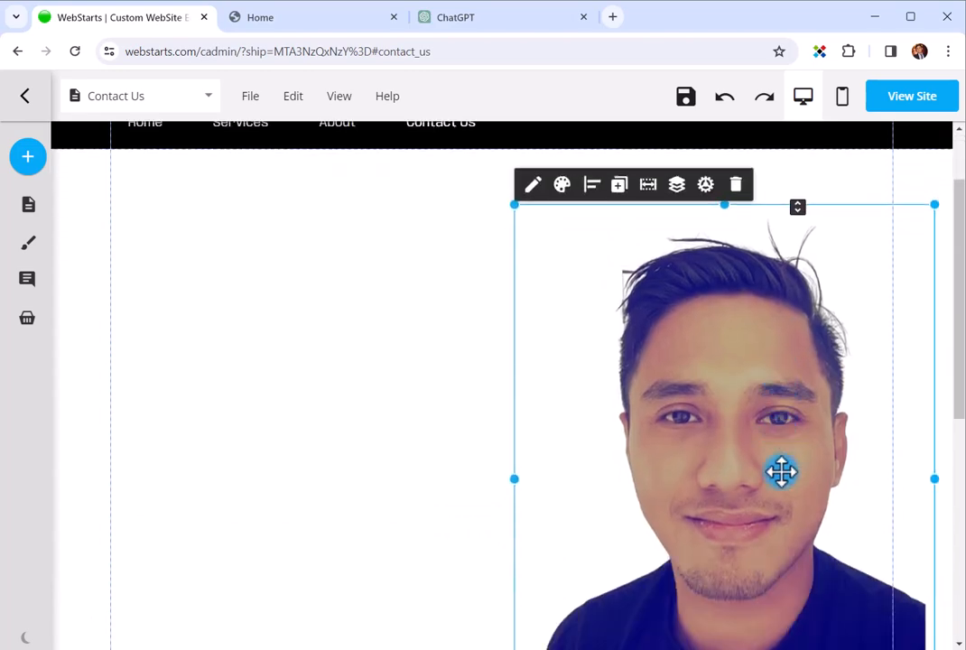
scroll(759, 374, up, 6)
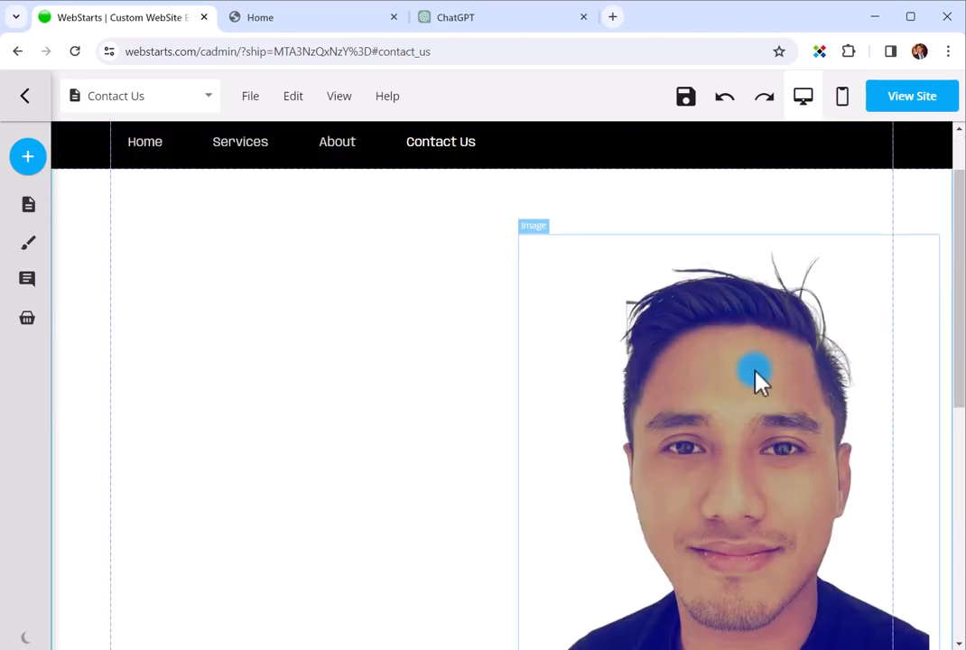
drag(755, 378, 760, 351)
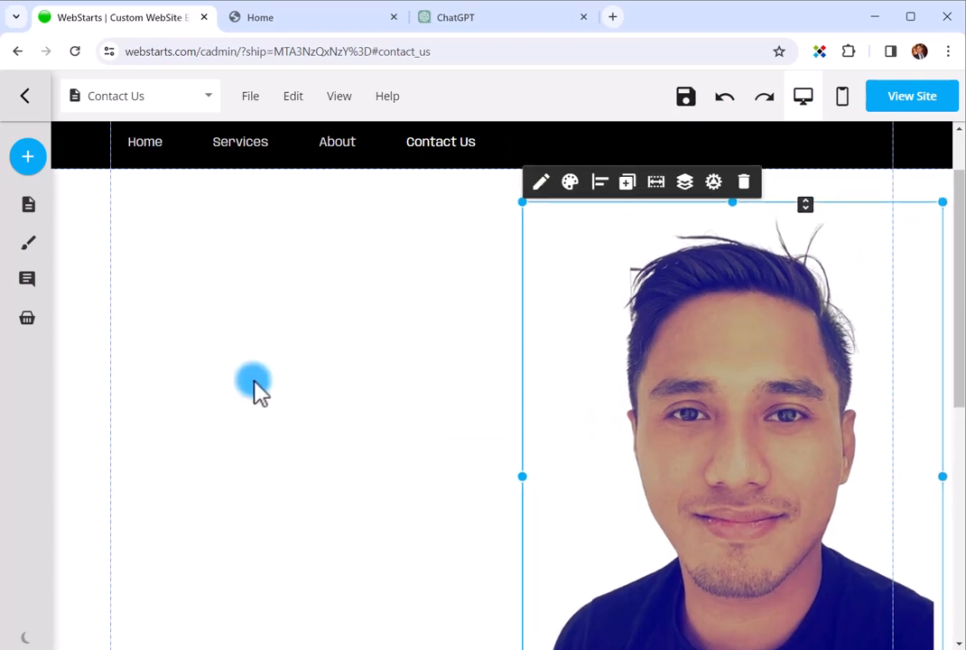
scroll(262, 387, down, 5)
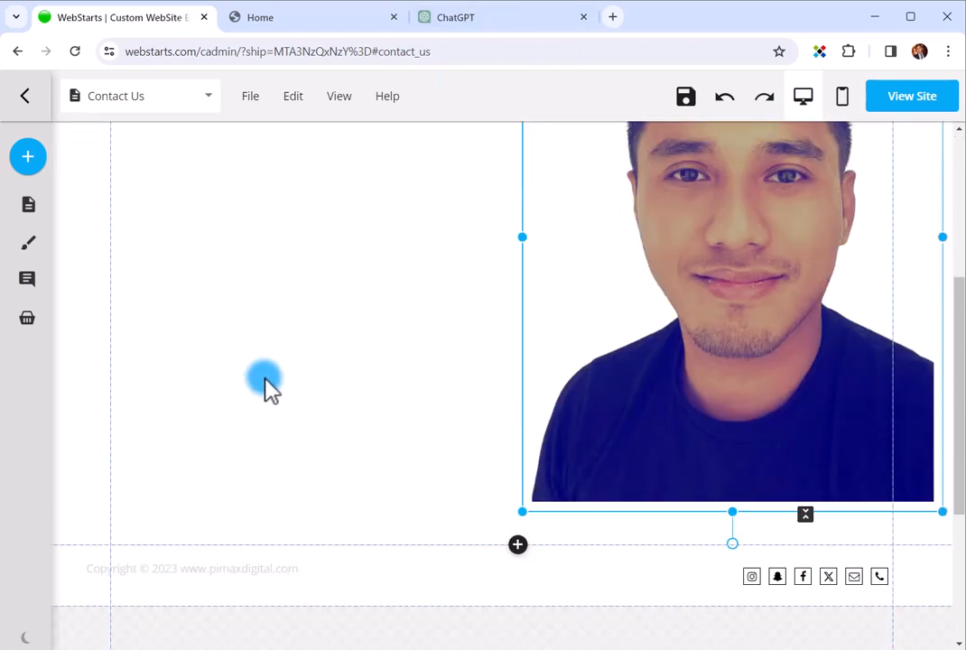
scroll(313, 330, up, 5)
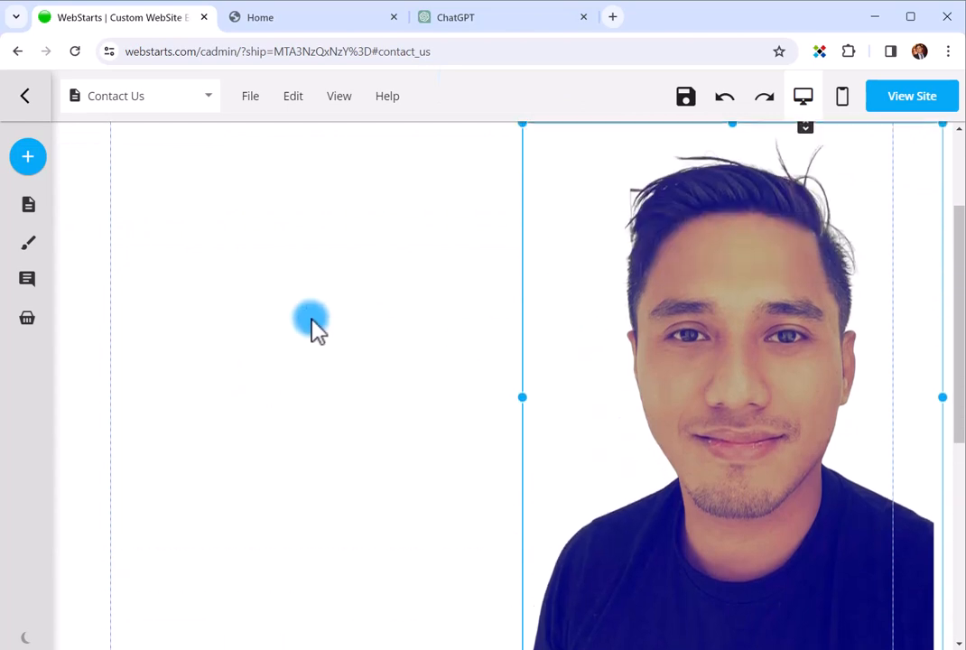
- Add a heading text element to the page body and place it below the header, beside the profile image
mouse_move(34, 163)
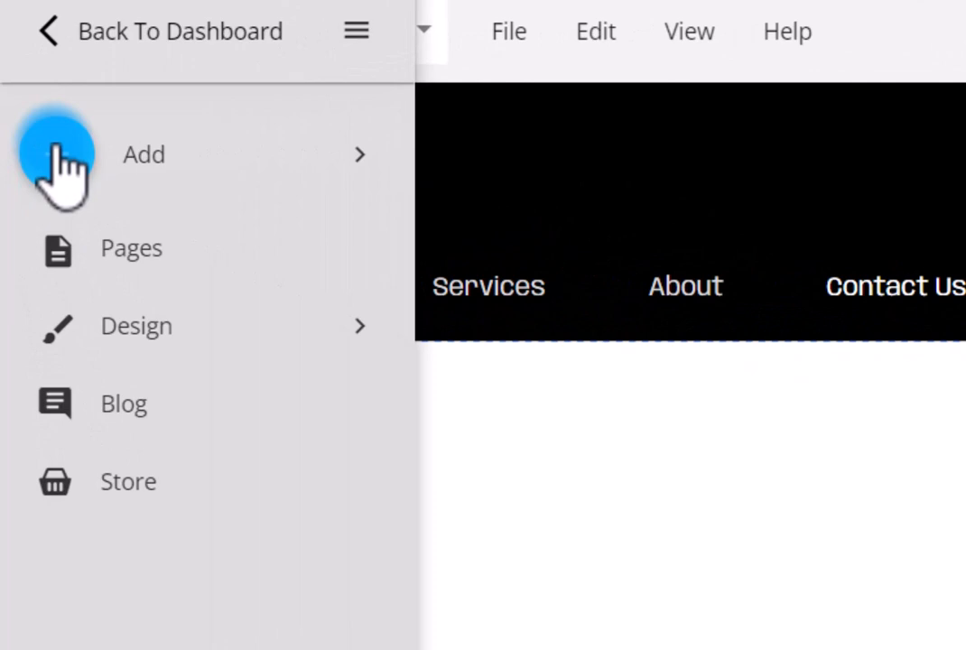
click(56, 156)
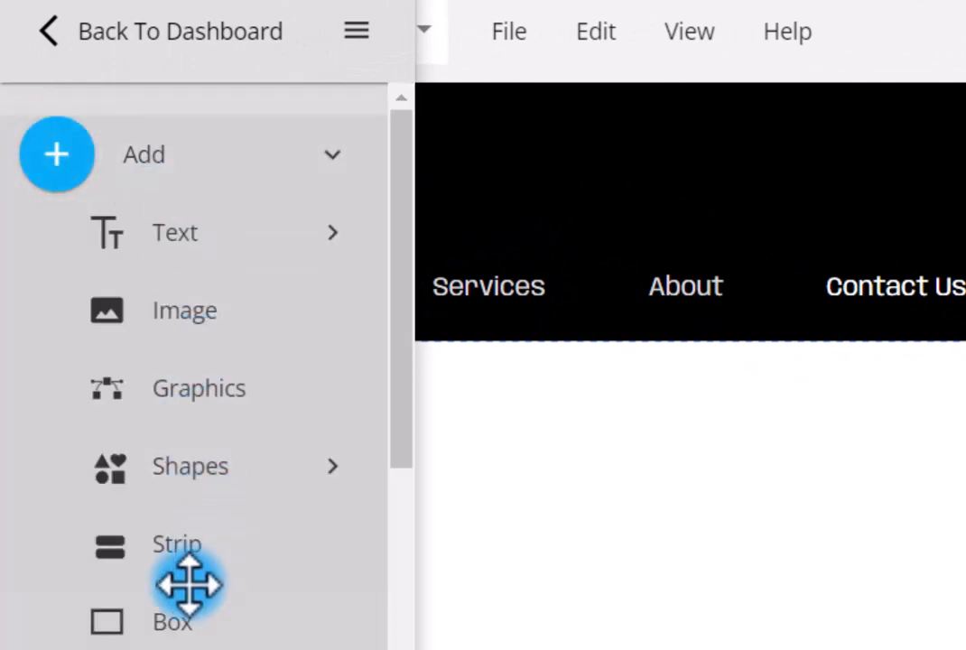
click(214, 237)
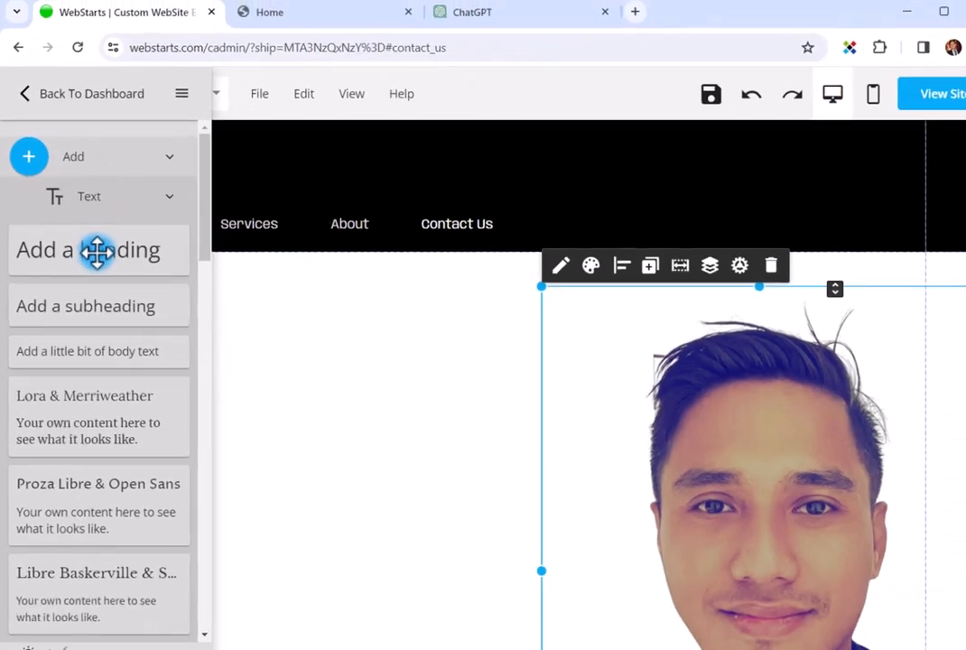
click(96, 251)
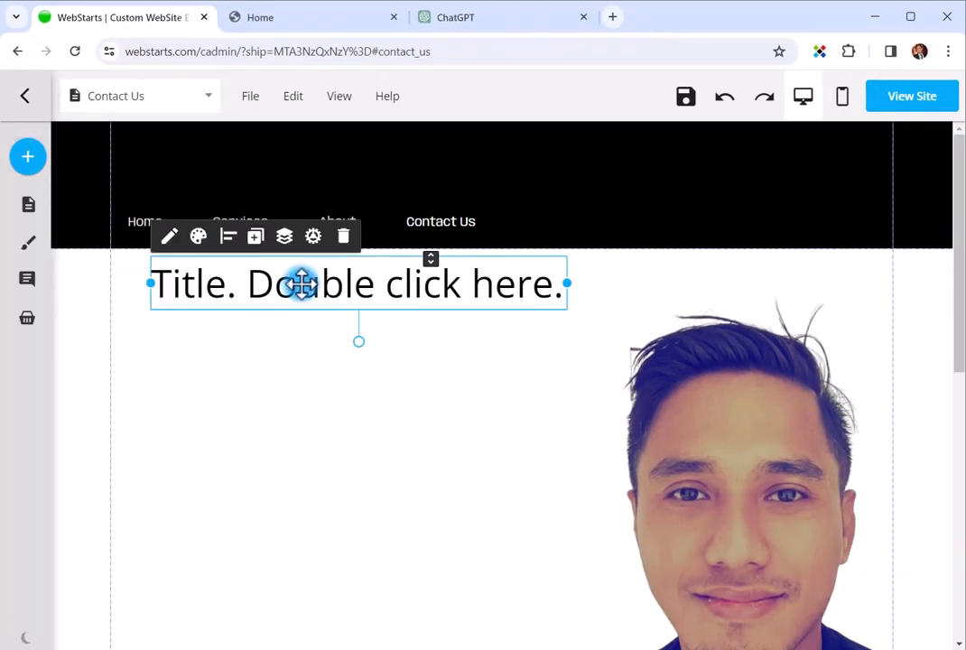
drag(334, 284, 341, 366)
- Replace the heading's placeholder text with "VIDEO EDITING EXPERT"
double_click(364, 364)
double_click(346, 364)
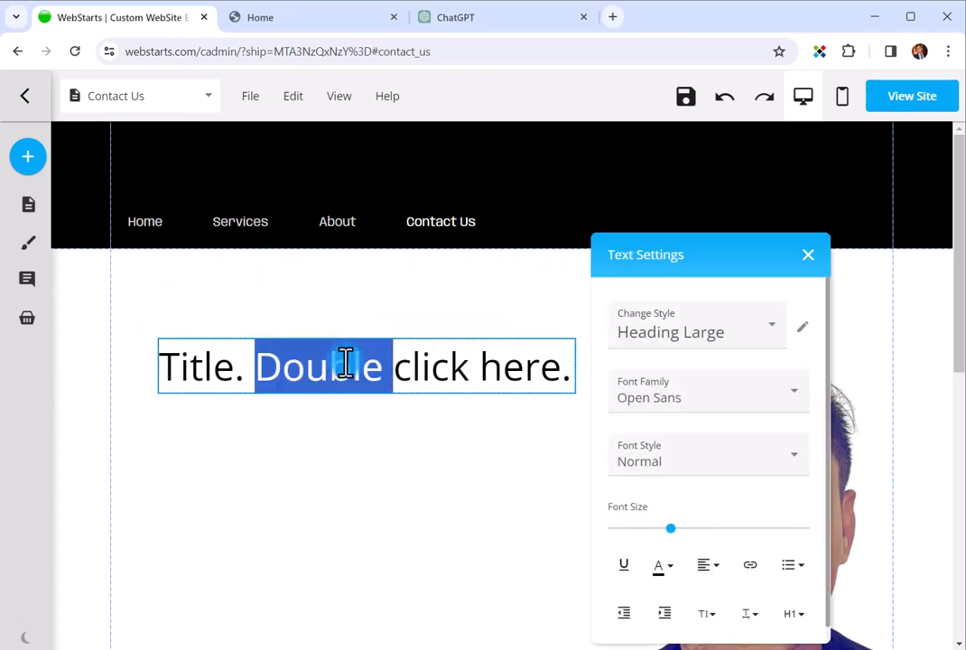
triple_click(346, 364)
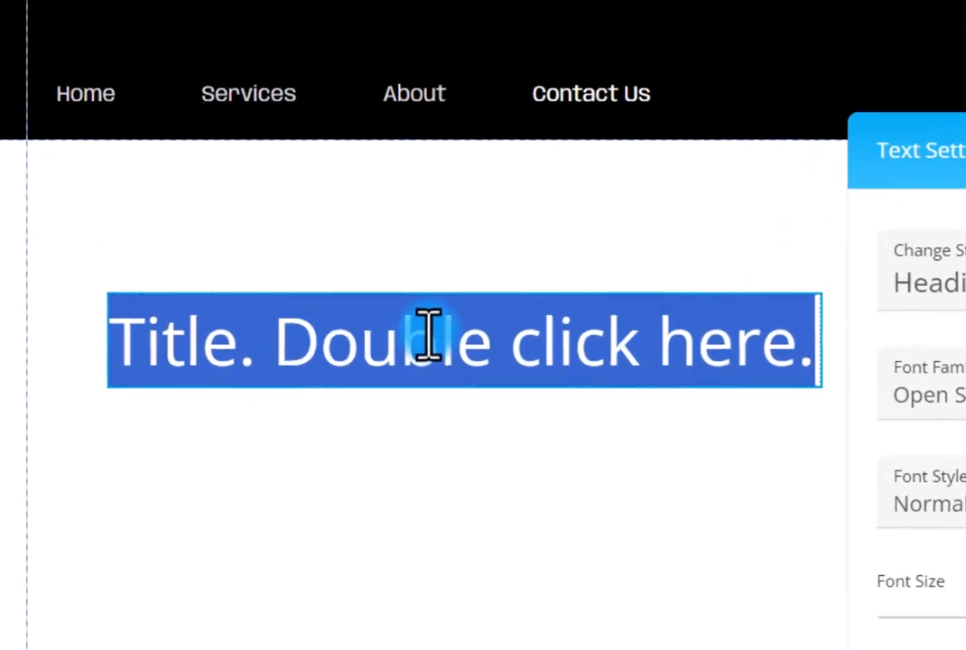
text(VIDEO)
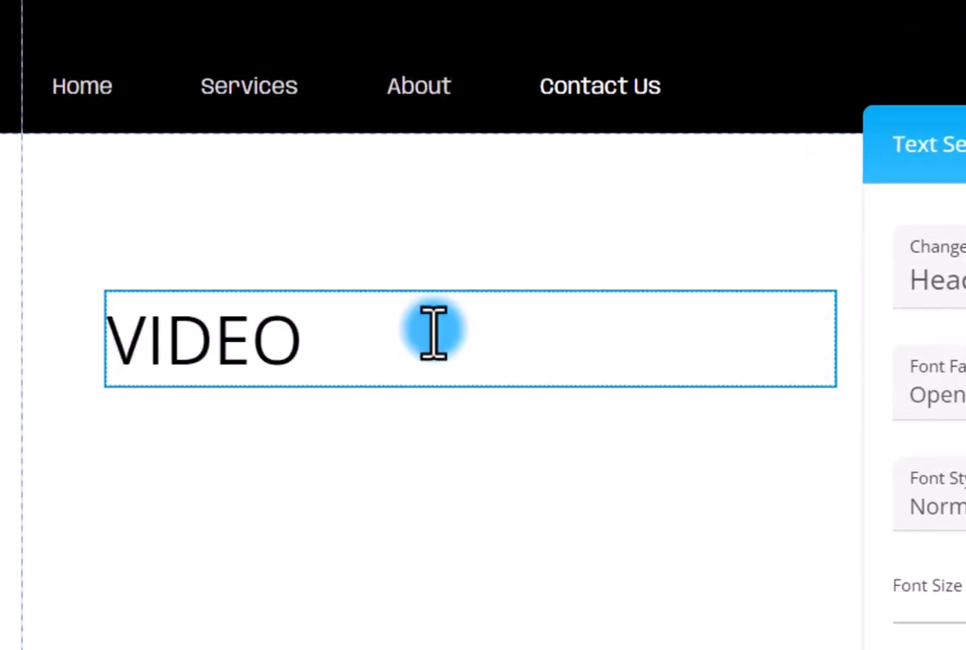
text( EDITING EXPERT)
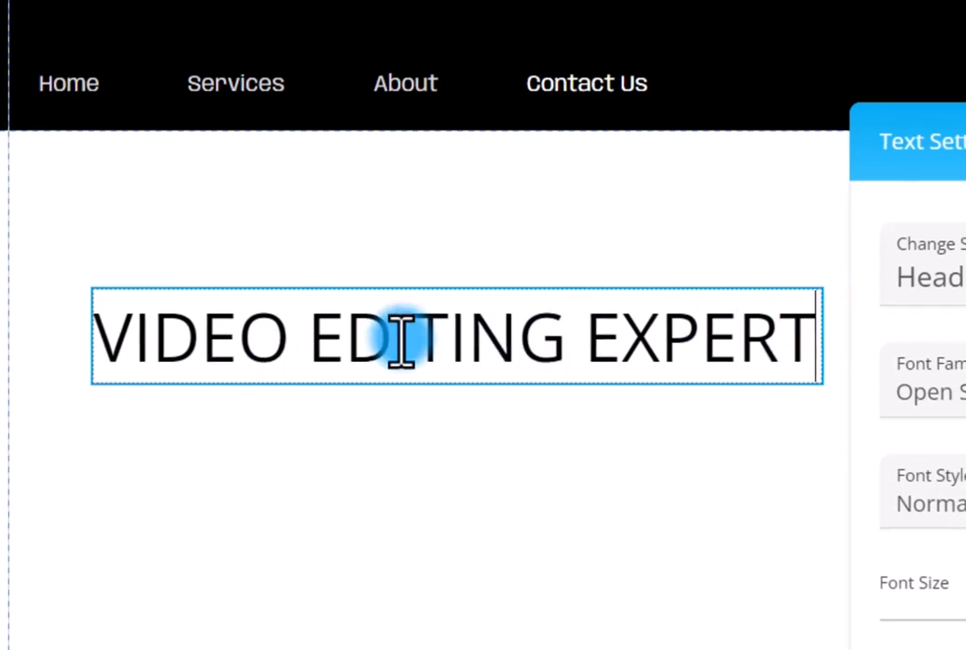
- Set the font family of the whole VIDEO EDITING EXPERT heading to Anybody
double_click(468, 339)
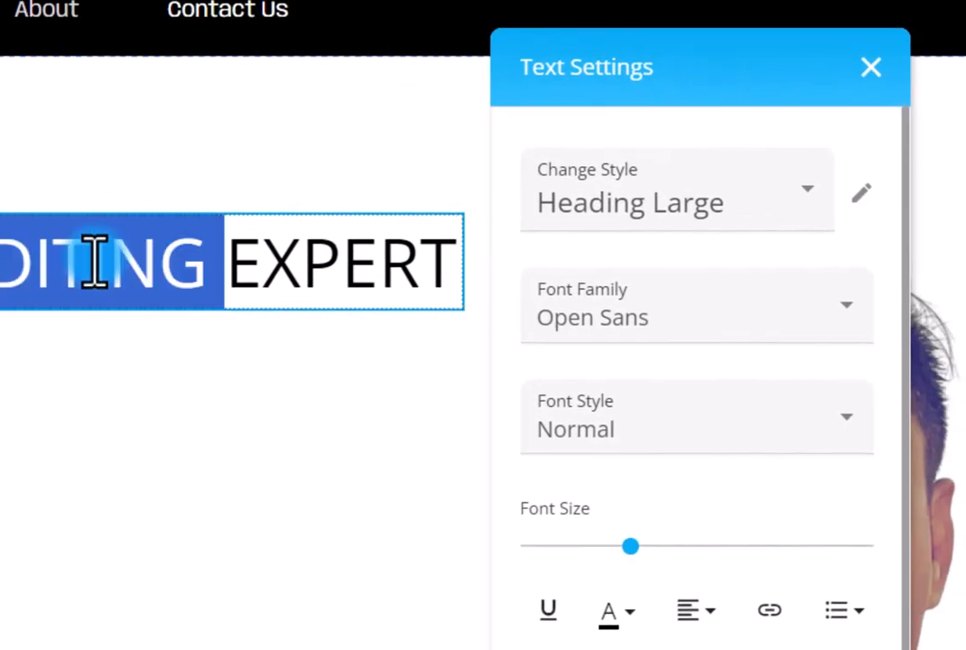
drag(95, 262, 461, 264)
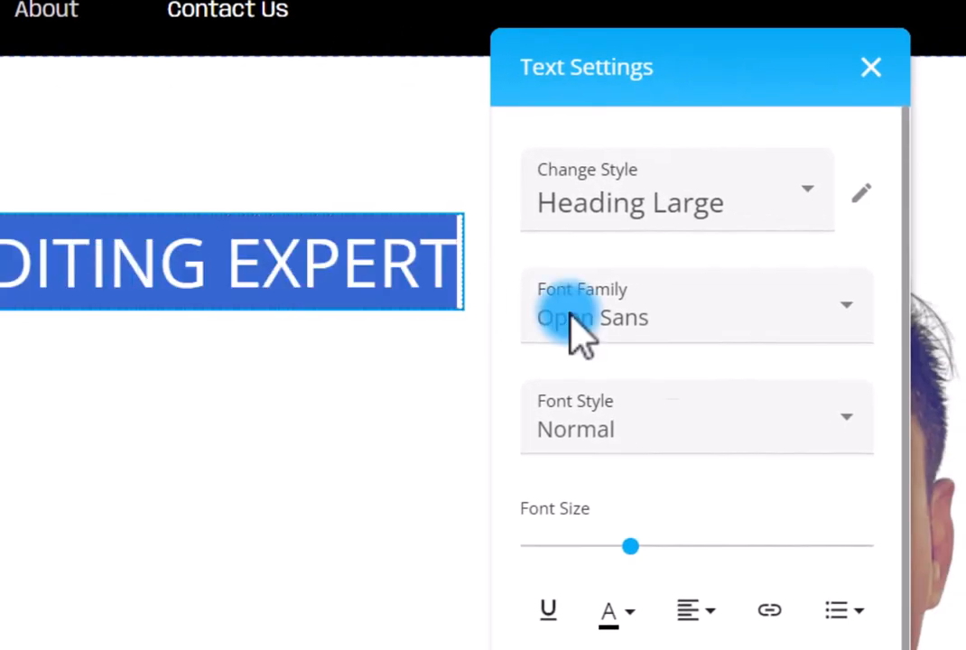
click(839, 321)
scroll(736, 504, up, 3)
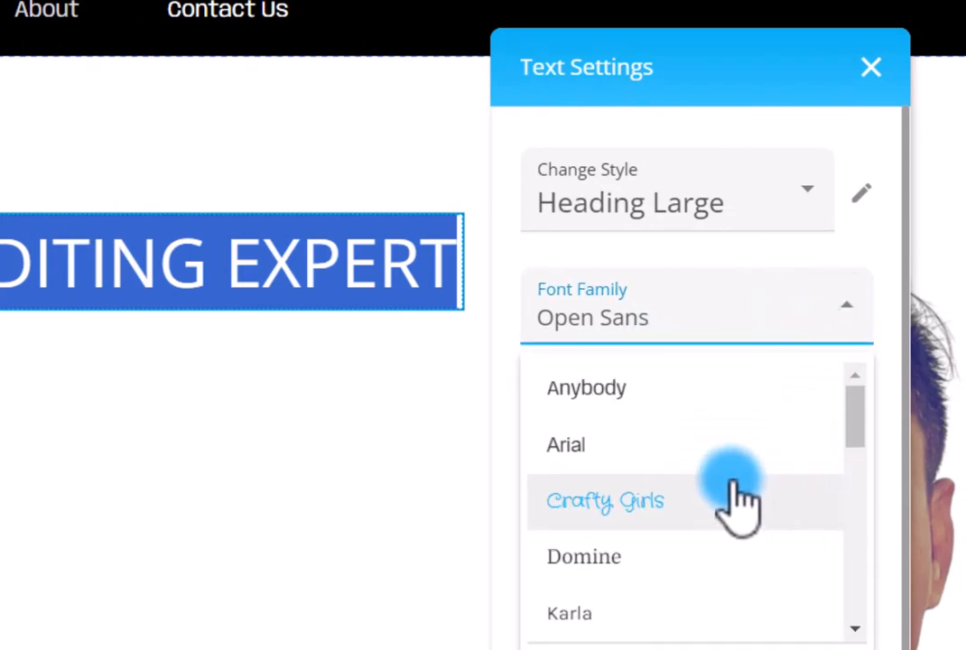
click(600, 391)
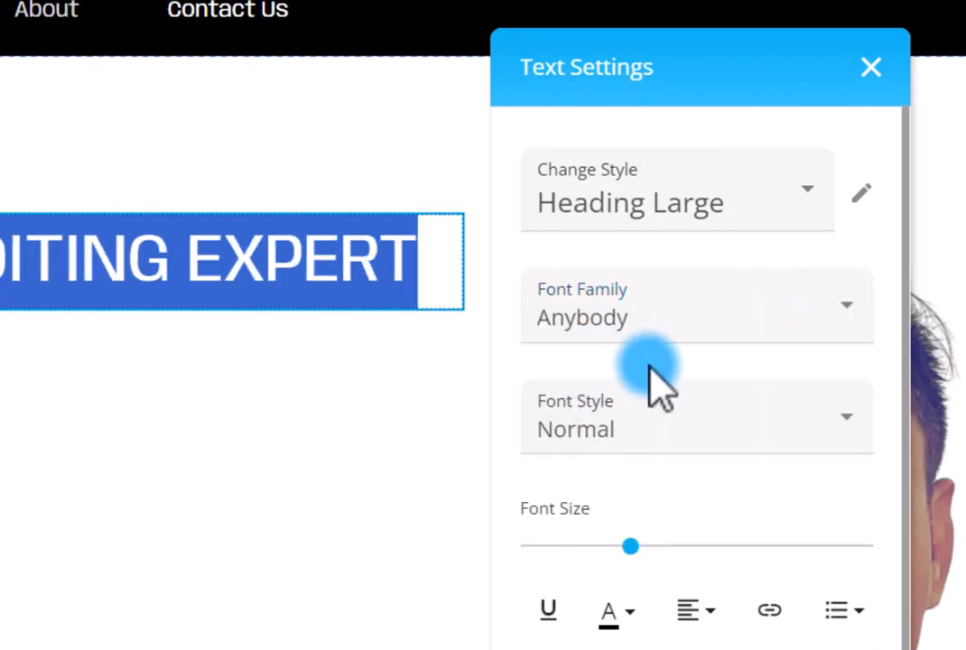
- Color the VIDEO EDITING EXPERT heading orange using a saved color, and finish editing the text
click(612, 614)
scroll(723, 571, down, 2)
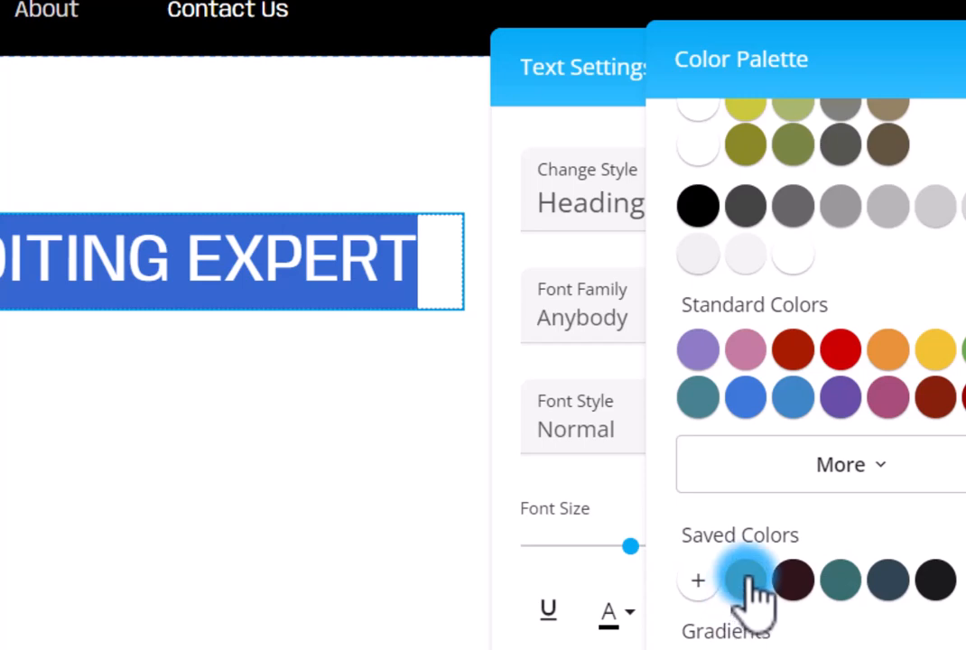
click(748, 579)
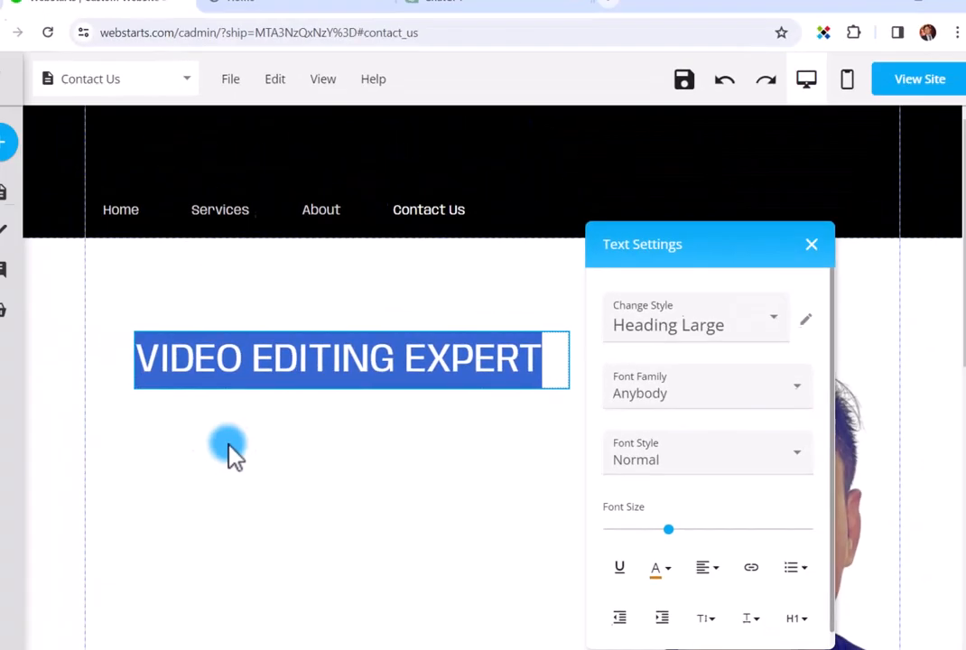
click(280, 451)
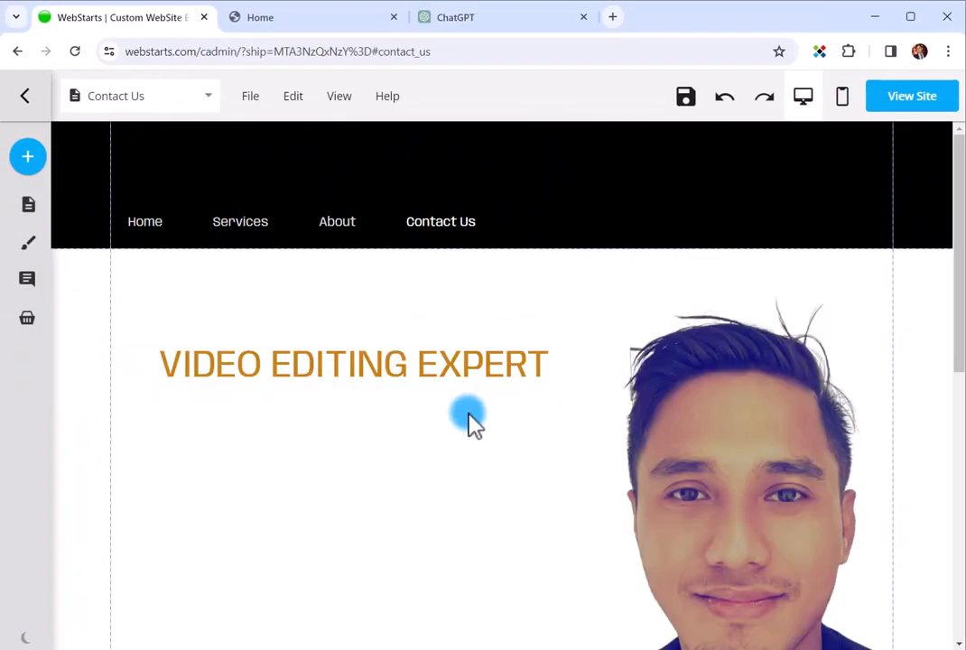
- Move the VIDEO EDITING EXPERT heading left so it lines up with the Home menu item
scroll(513, 480, down, 3)
scroll(488, 433, up, 3)
click(408, 295)
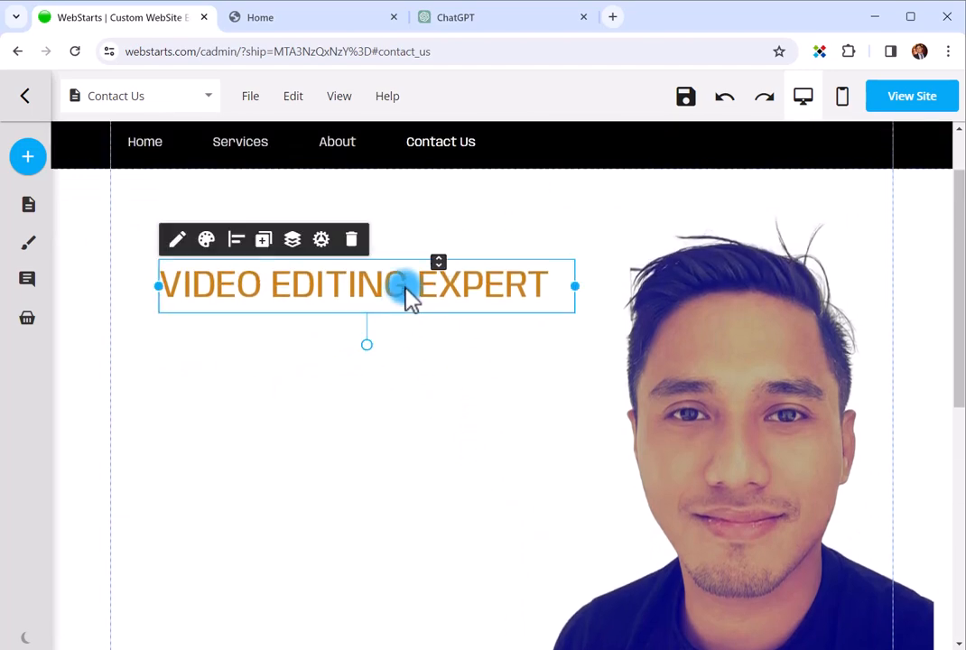
drag(407, 295, 379, 298)
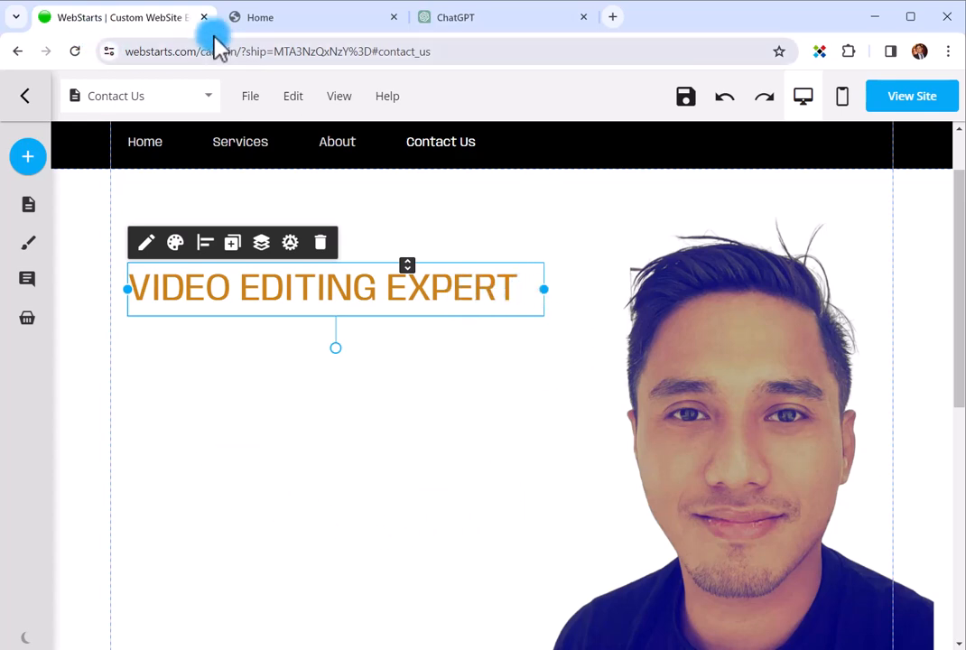
- Check the finished hero layout in the Home browser tab, and insert a subheading text below the VIDEO EDITING EXPERT heading
click(259, 19)
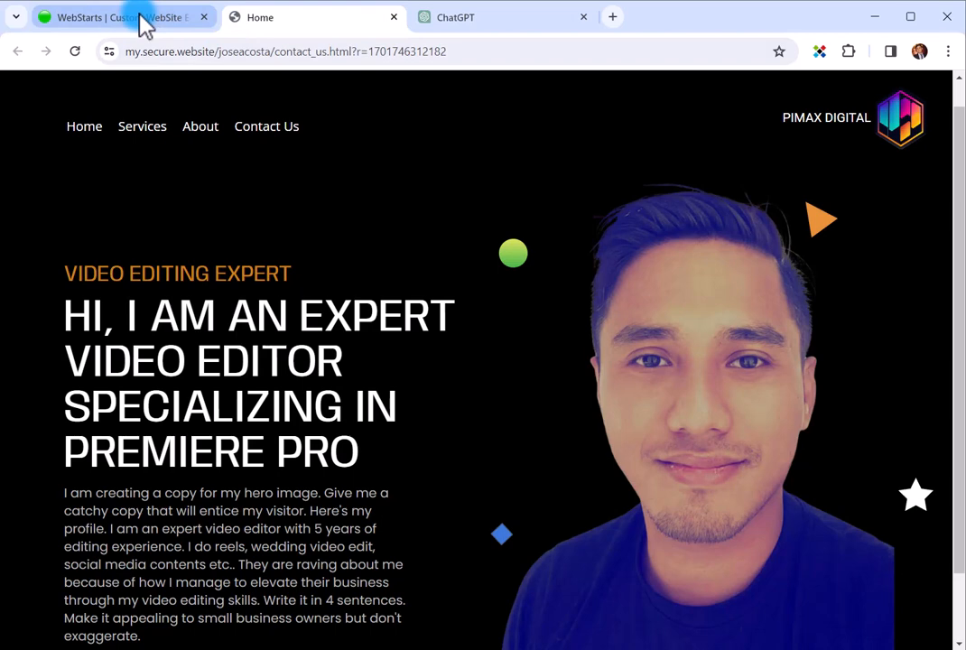
click(144, 23)
scroll(203, 302, down, 1)
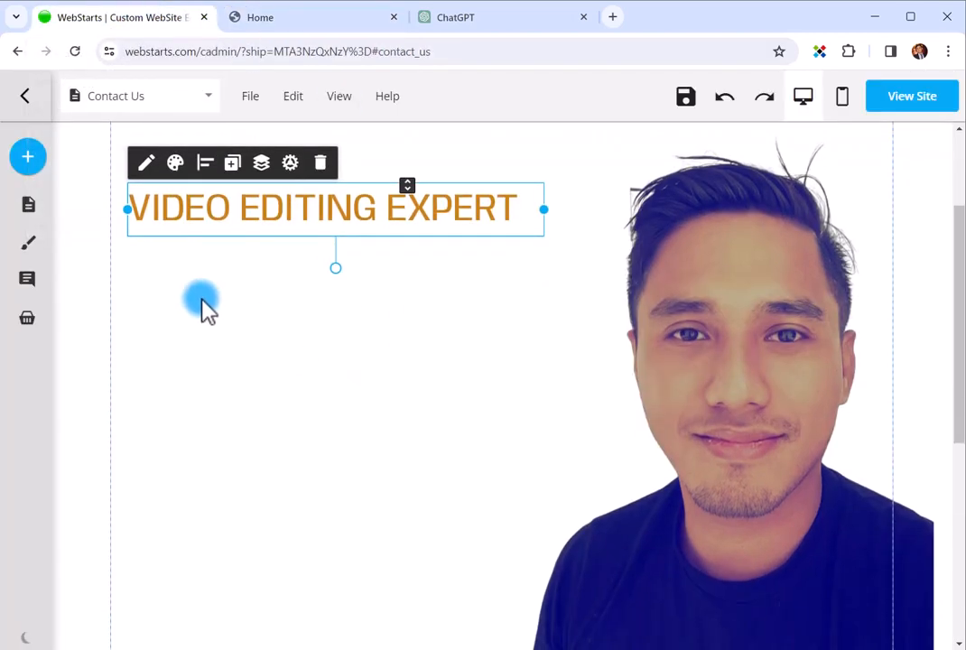
click(301, 17)
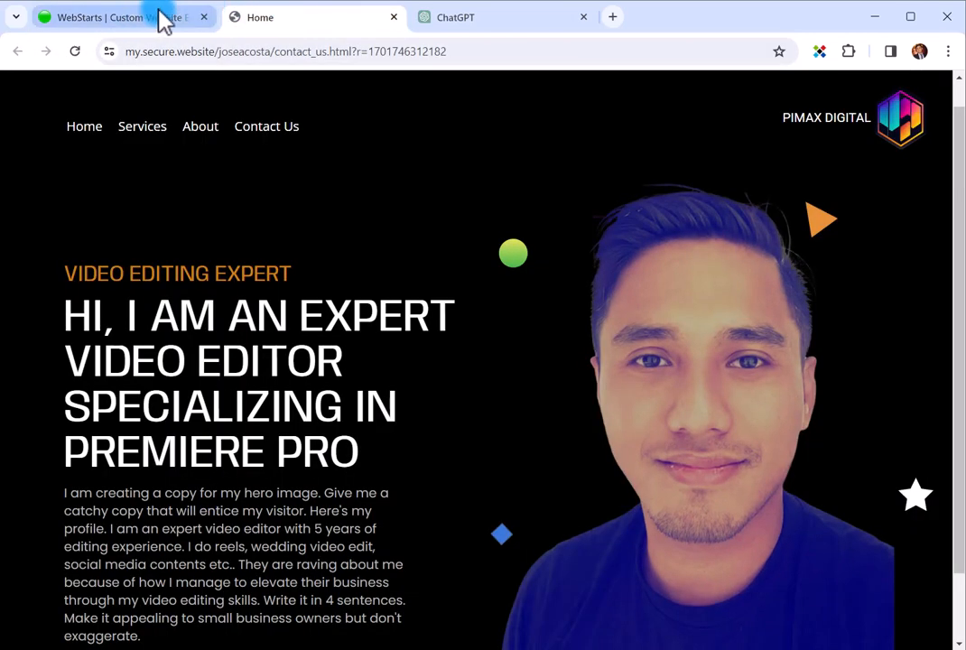
click(160, 15)
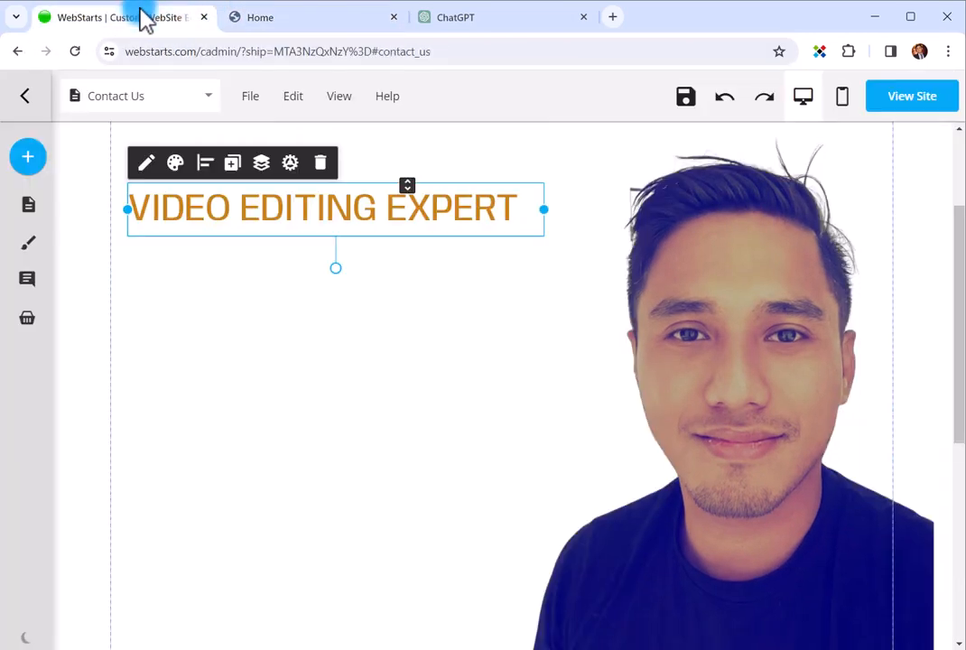
double_click(292, 207)
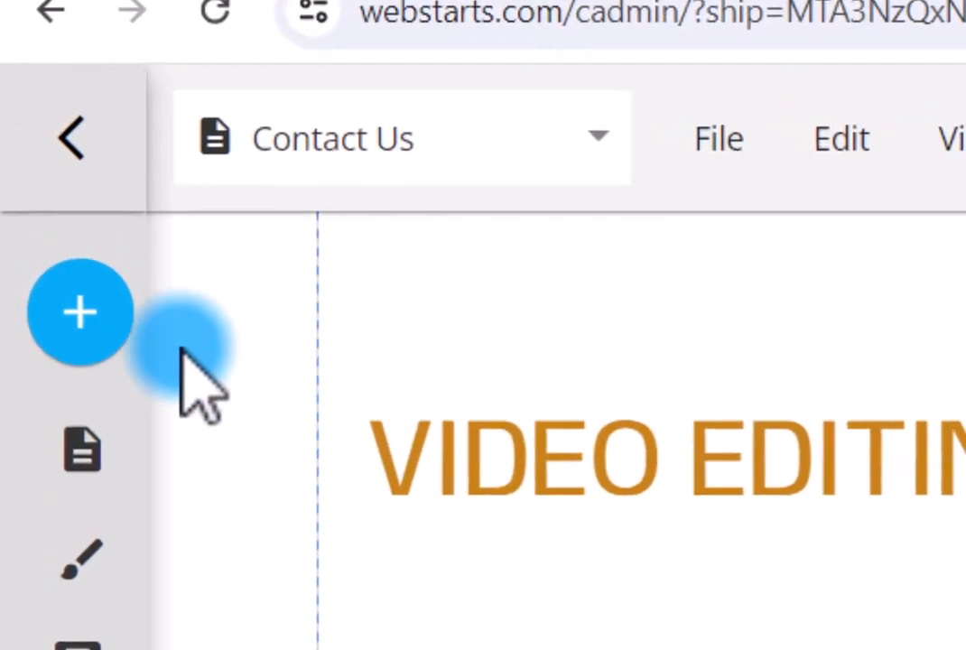
mouse_move(24, 155)
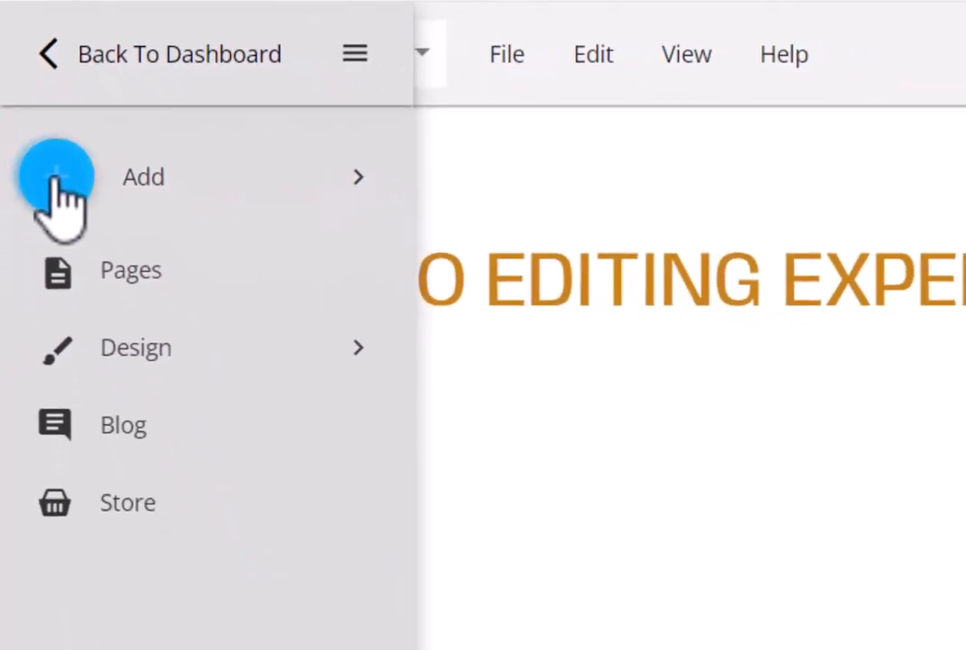
click(56, 177)
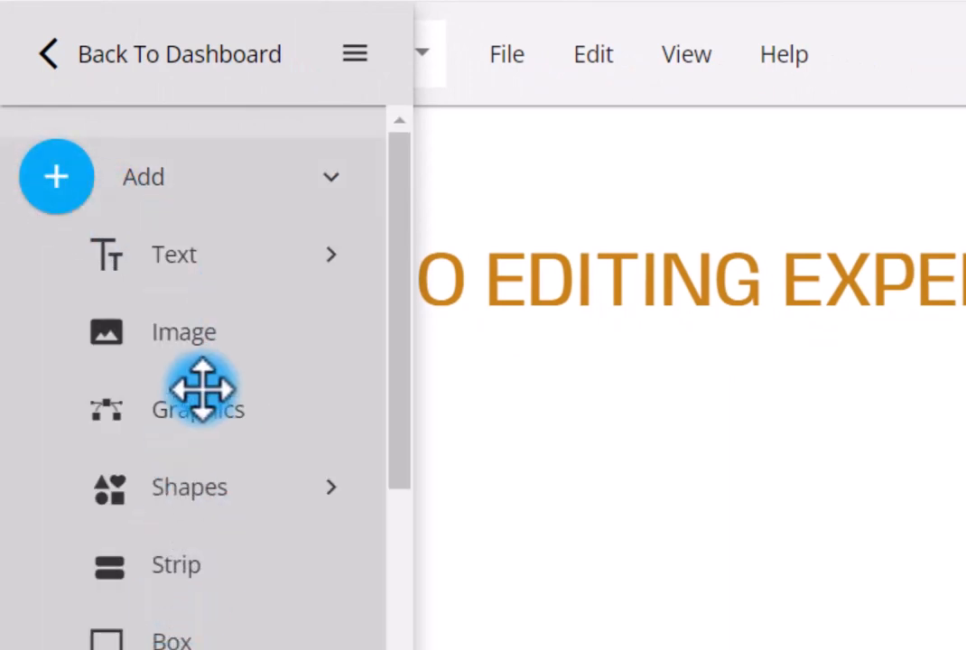
click(185, 258)
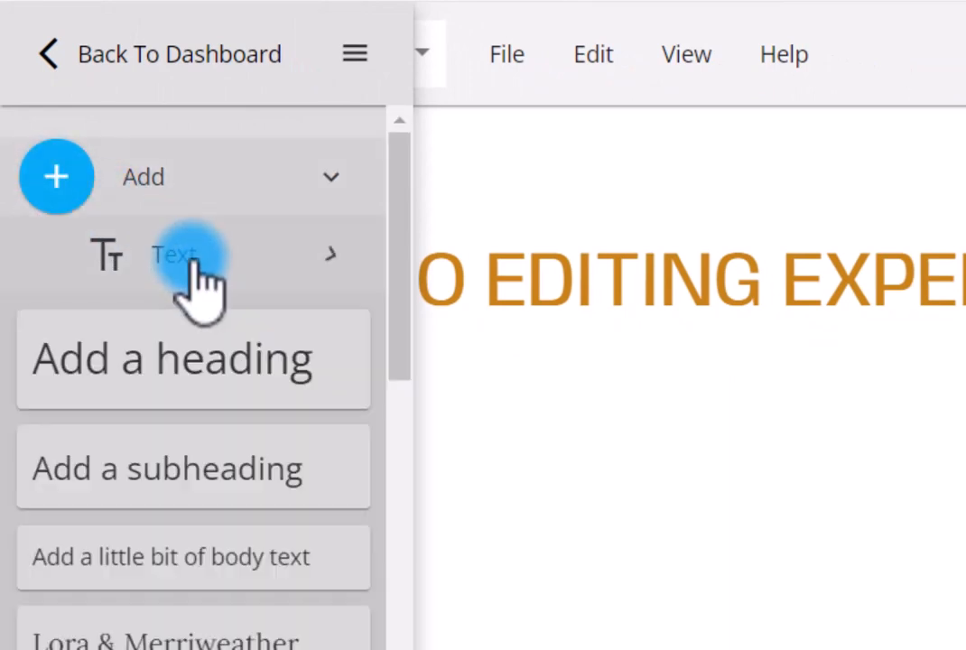
click(179, 457)
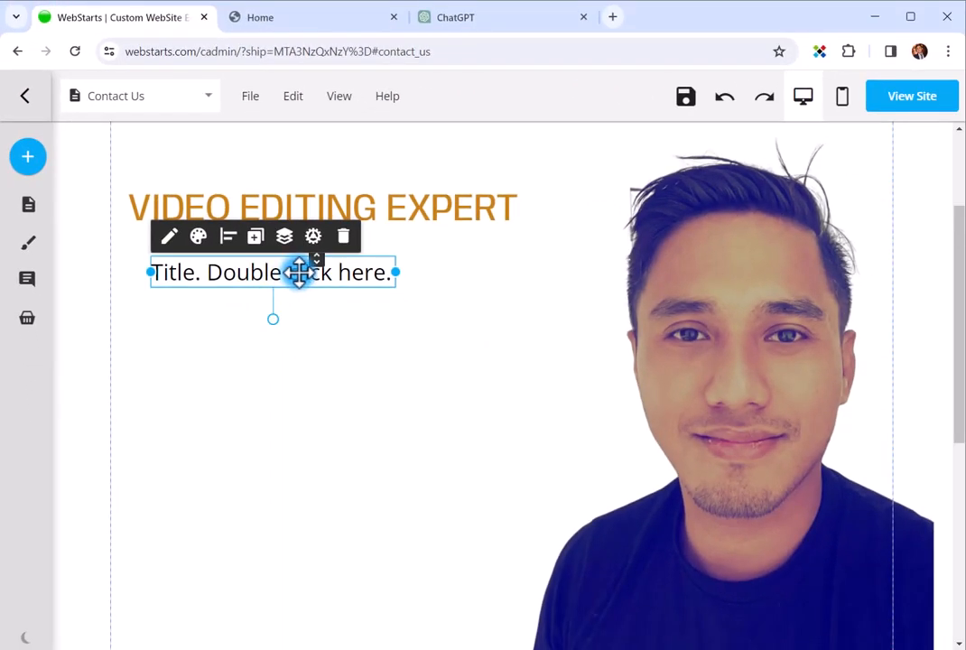
- Replace the subheading's placeholder text with "HI, I AM AN EXPERT VIDEO EDITOR SPECIALIZING IN VIRAL CONTENTS"
double_click(299, 273)
key(ctrl+a)
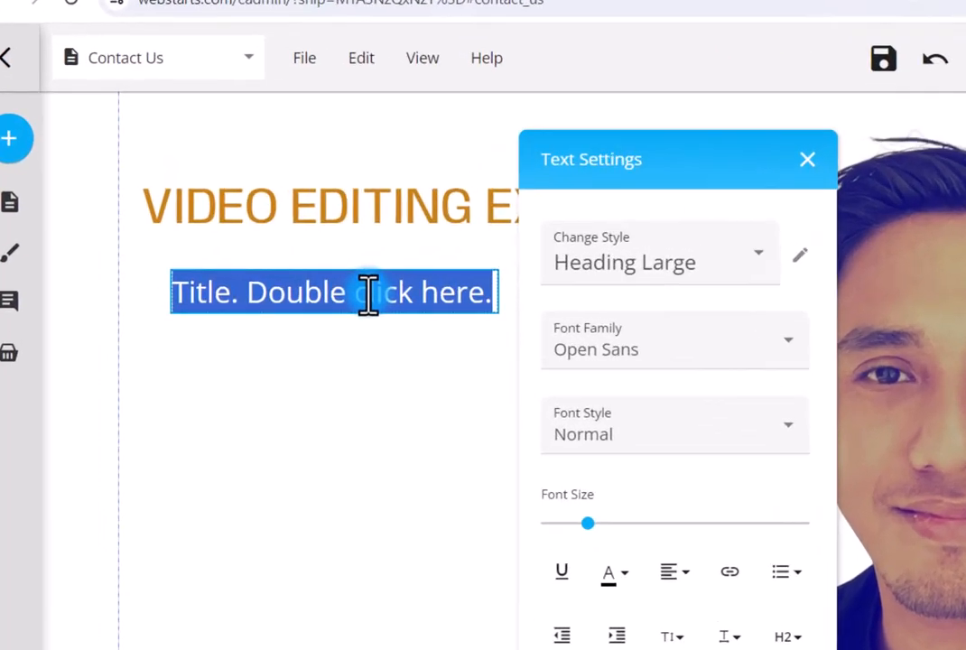
text(HI)
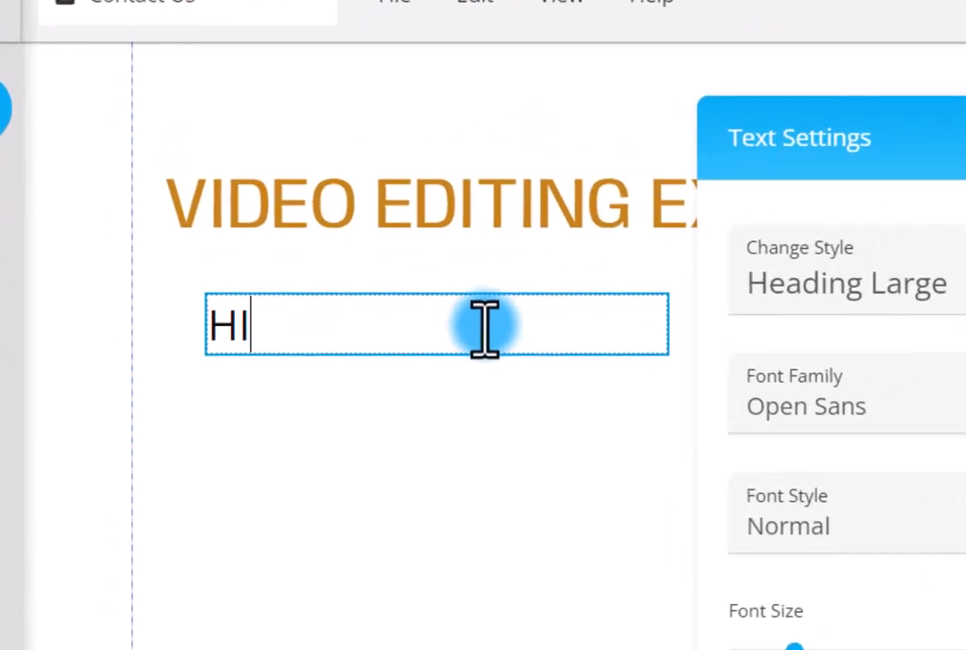
text(, I AM AN)
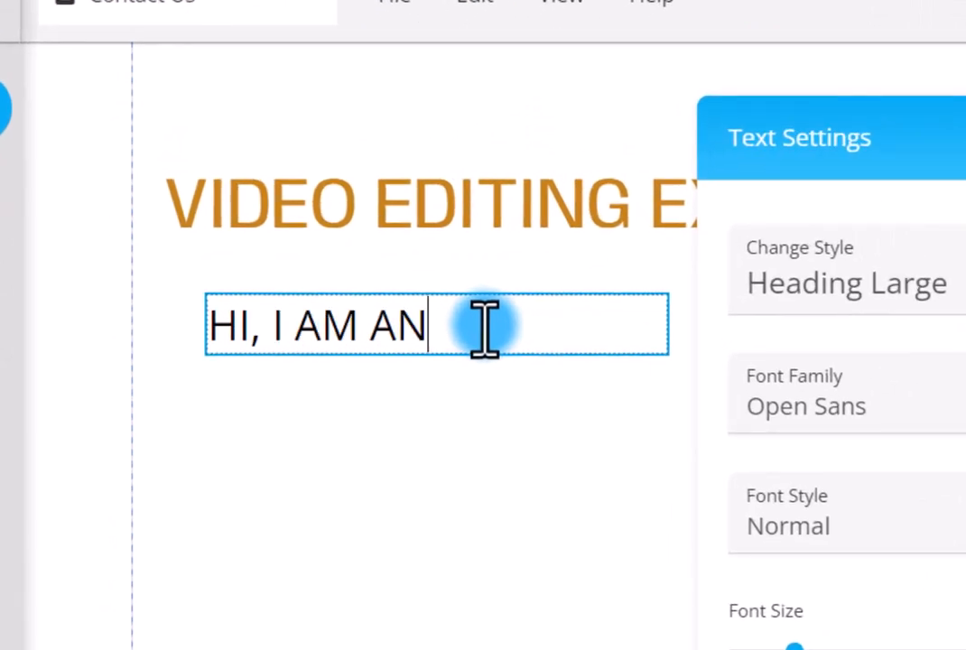
text( EXPERT )
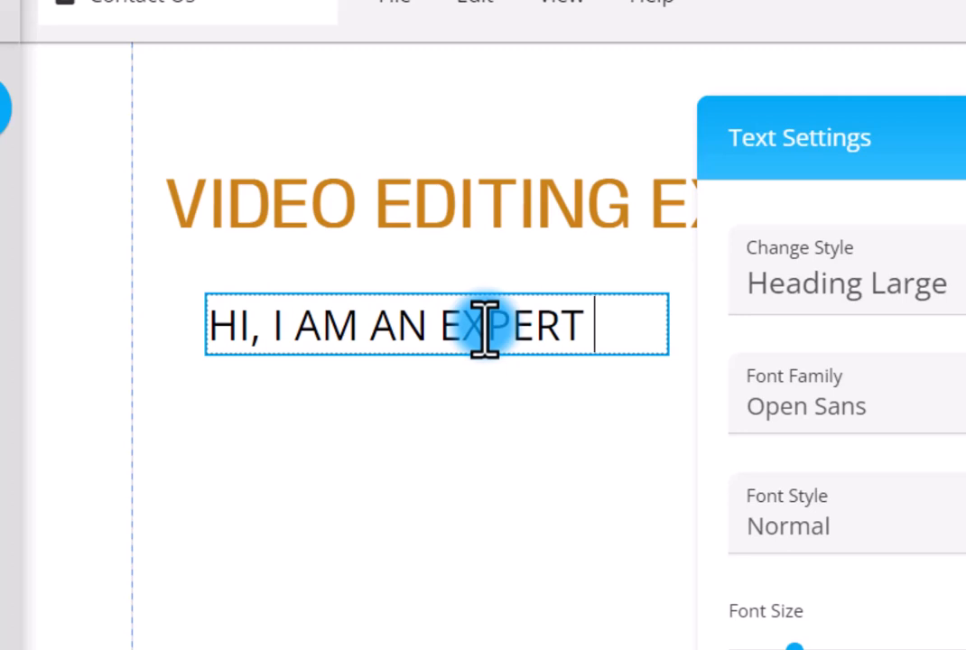
text(VIDEO EDITOR)
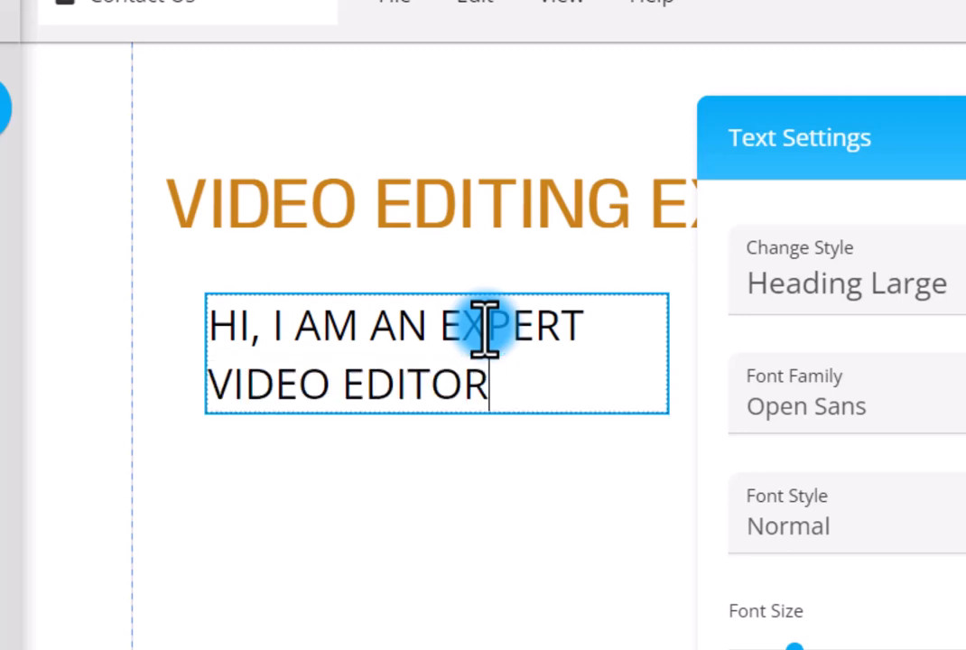
text( SPE)
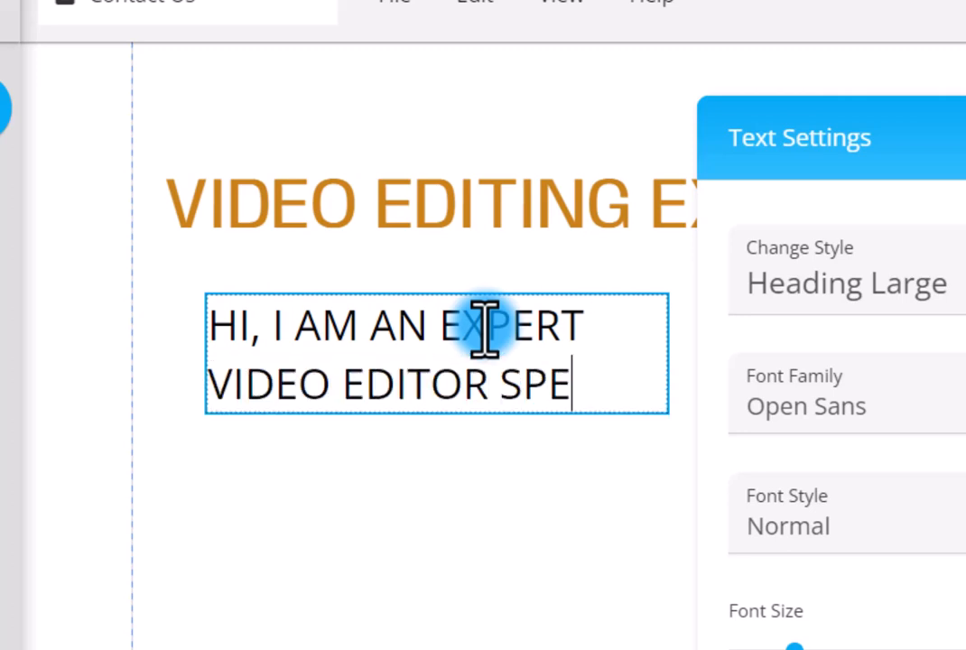
text(CIALIZING)
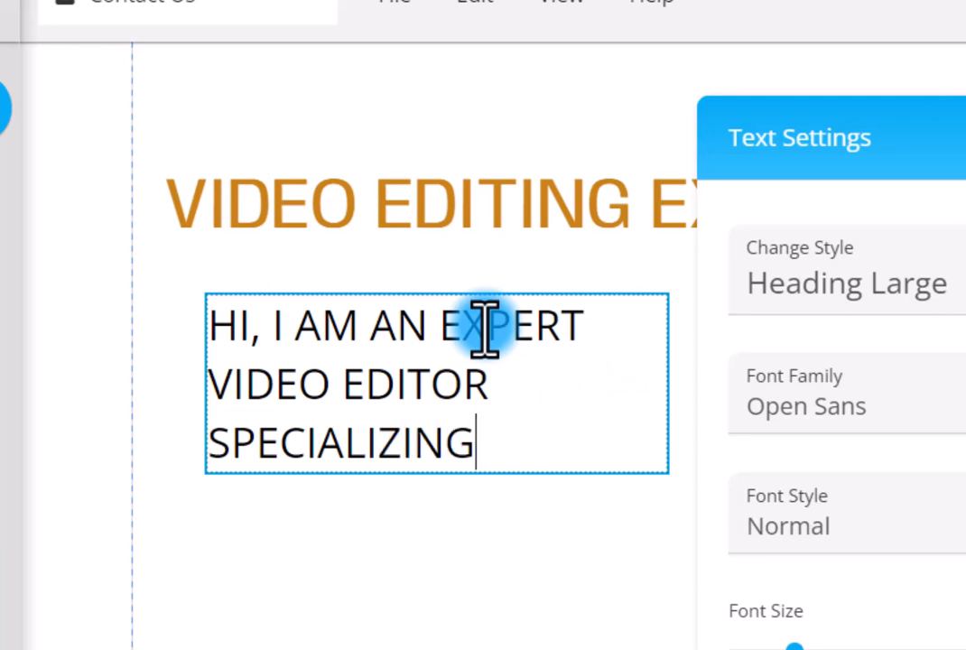
text( IN)
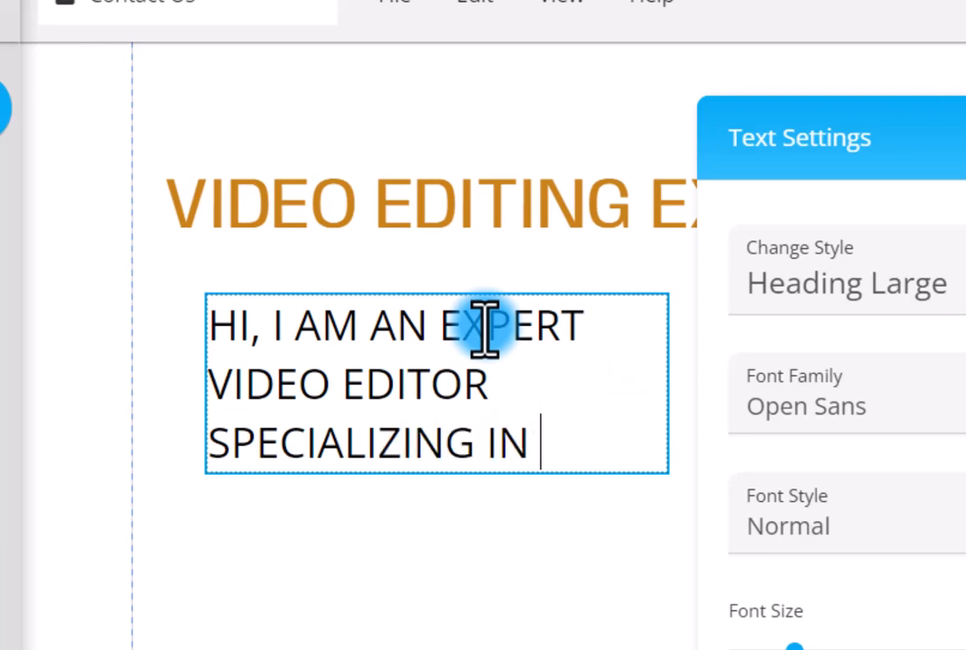
text( VIRAL)
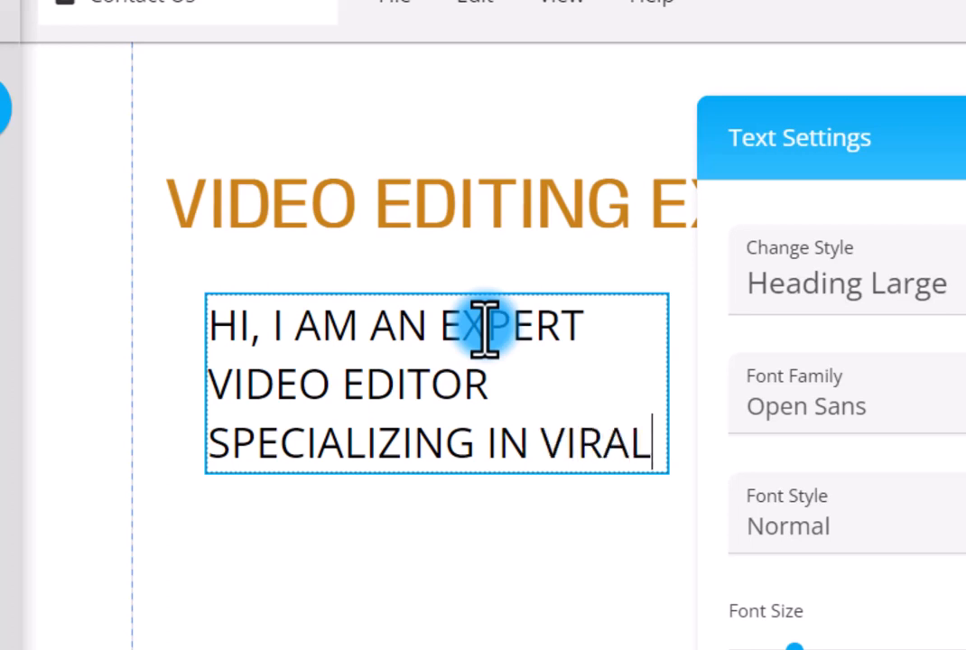
text( CONTENTS)
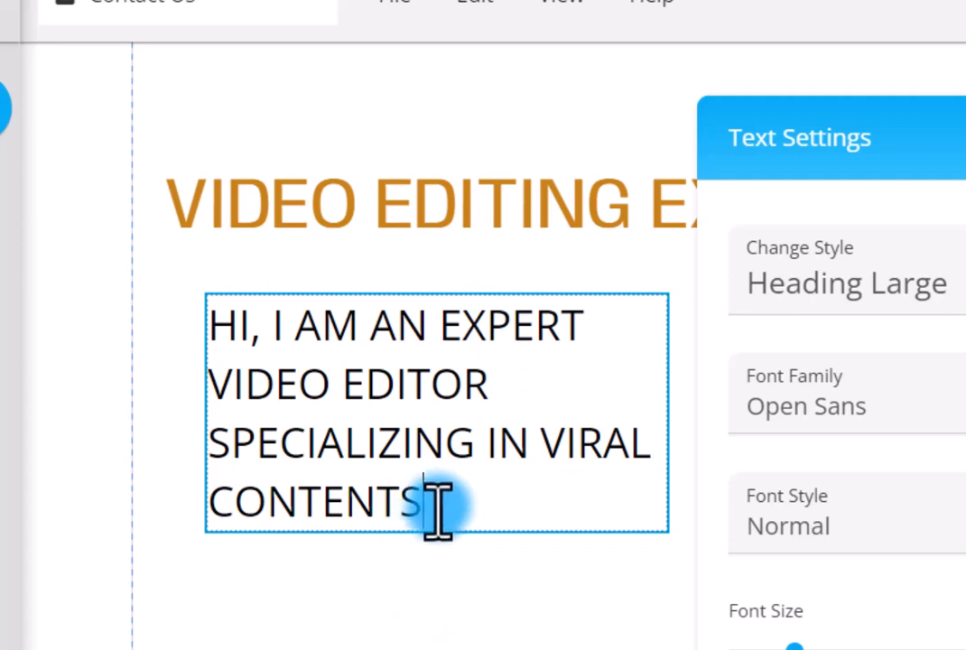
click(432, 604)
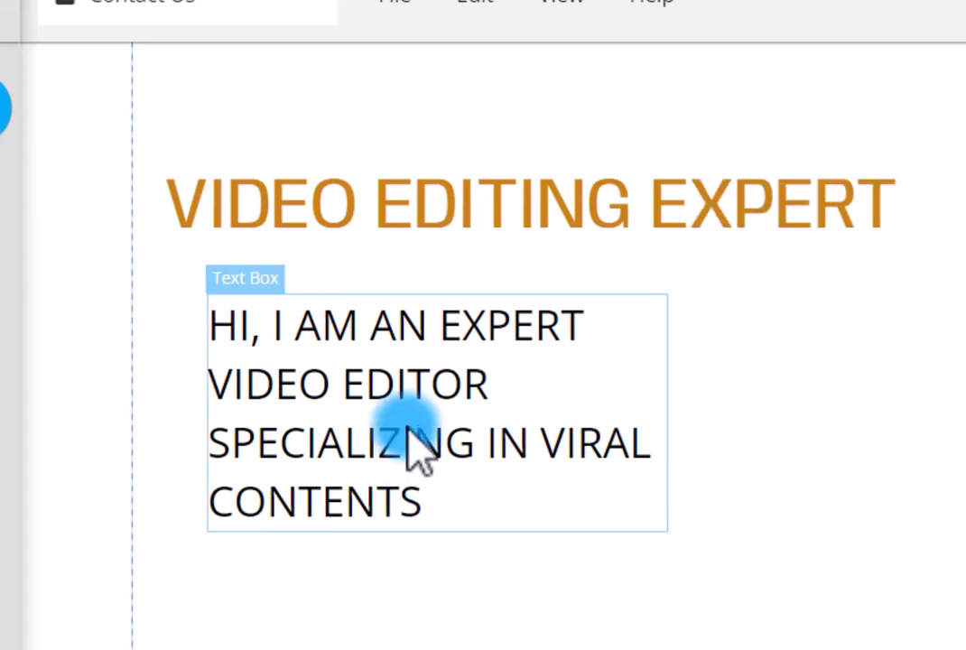
- Enlarge the font size of the whole "HI, I AM AN EXPERT VIDEO EDITOR" text to roughly double
click(419, 413)
click(415, 411)
double_click(418, 434)
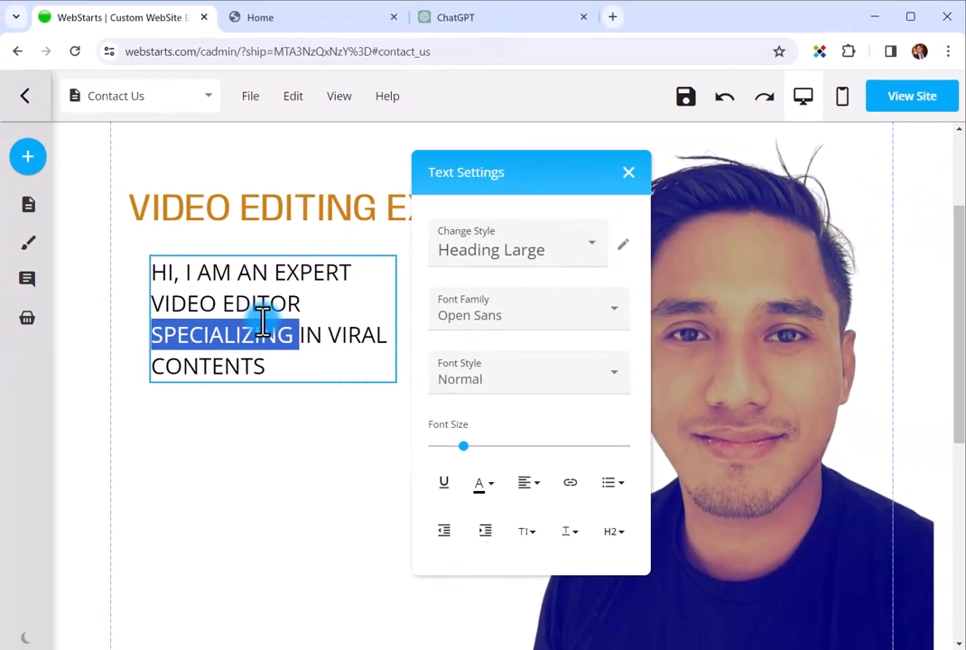
key(ctrl+a)
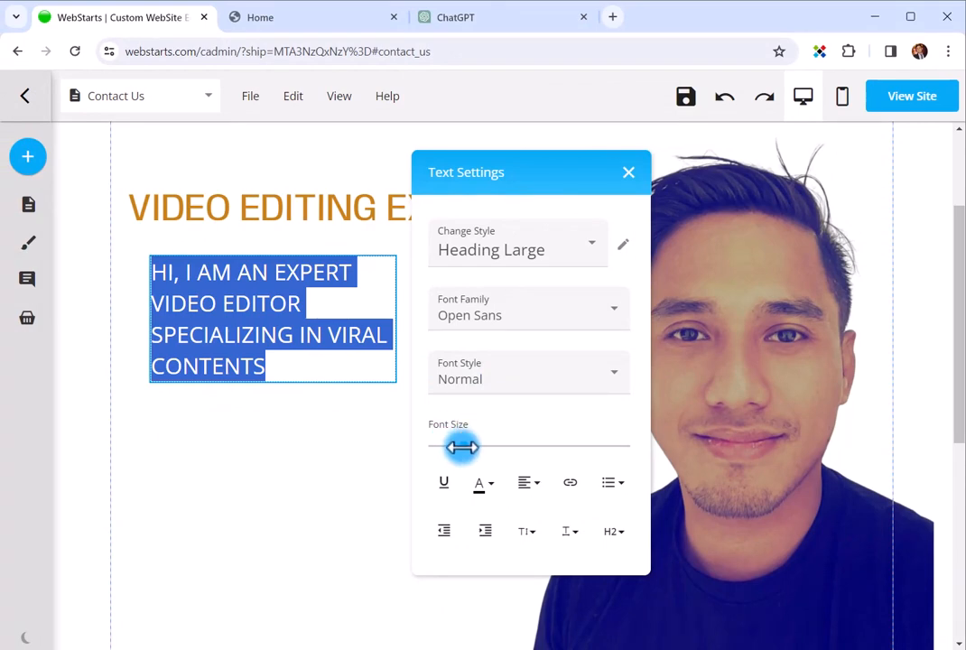
drag(462, 446, 496, 446)
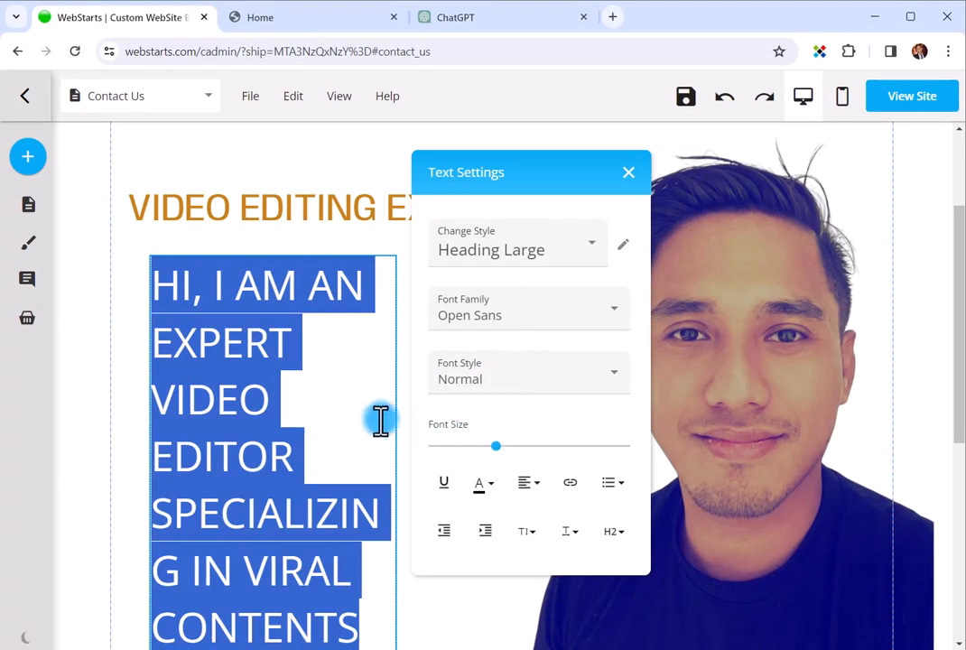
click(487, 582)
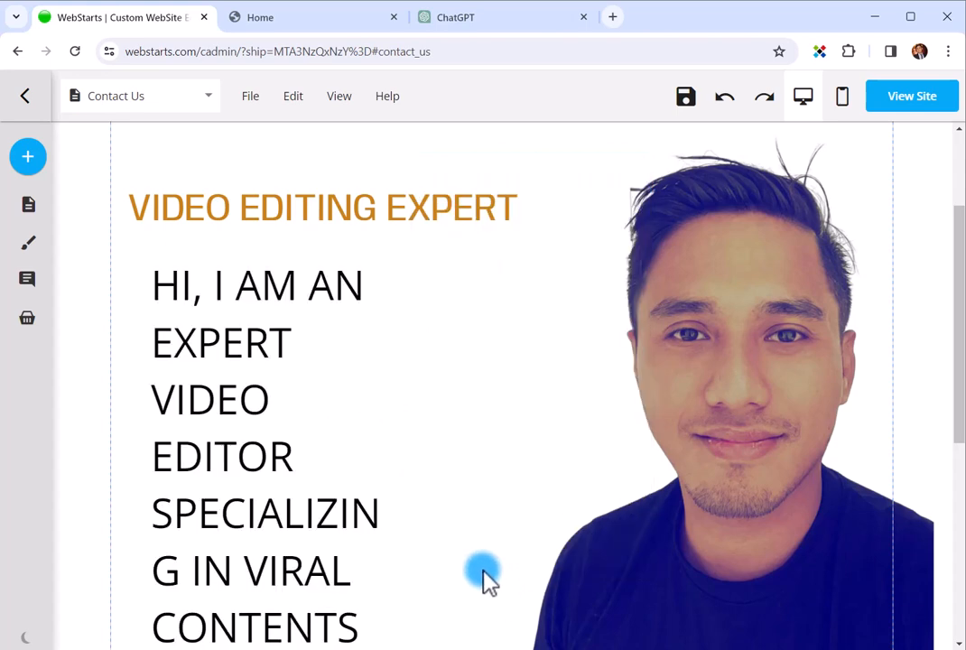
- Widen the "HI, I AM AN EXPERT" text box to fit four lines, and left-align it directly below the VIDEO EDITING EXPERT heading
click(315, 446)
drag(394, 455, 524, 471)
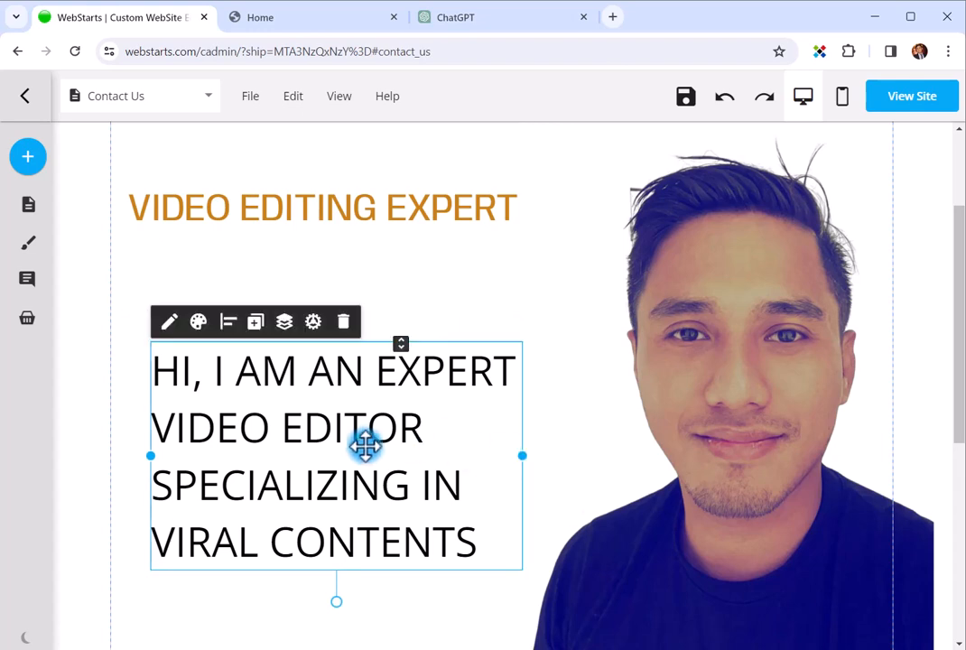
drag(365, 442, 337, 360)
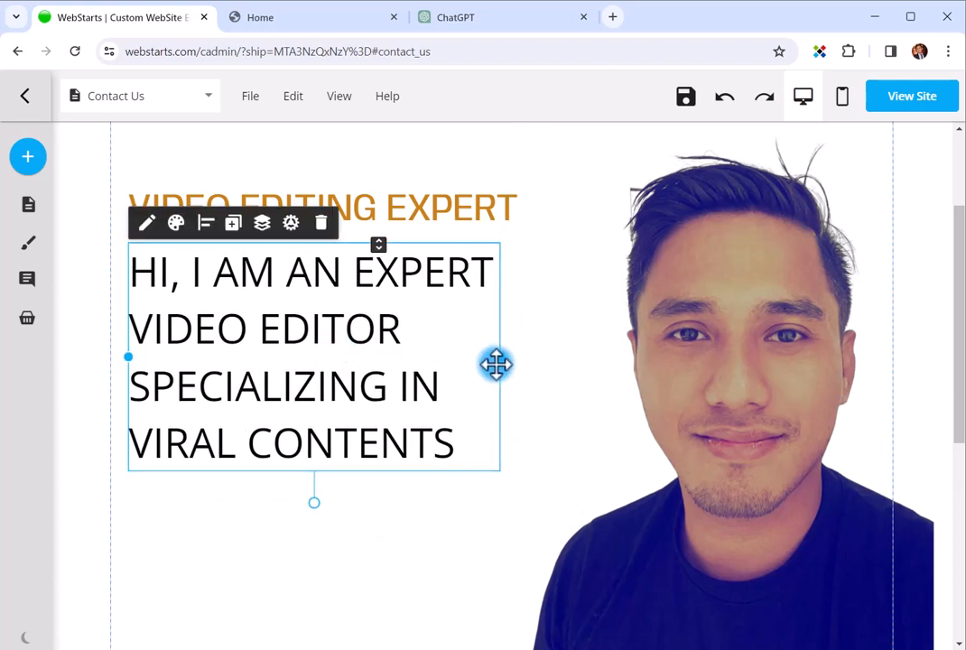
- Reduce the font size of the VIDEO EDITING EXPERT heading so it is narrower than the headline below it
click(453, 210)
double_click(453, 213)
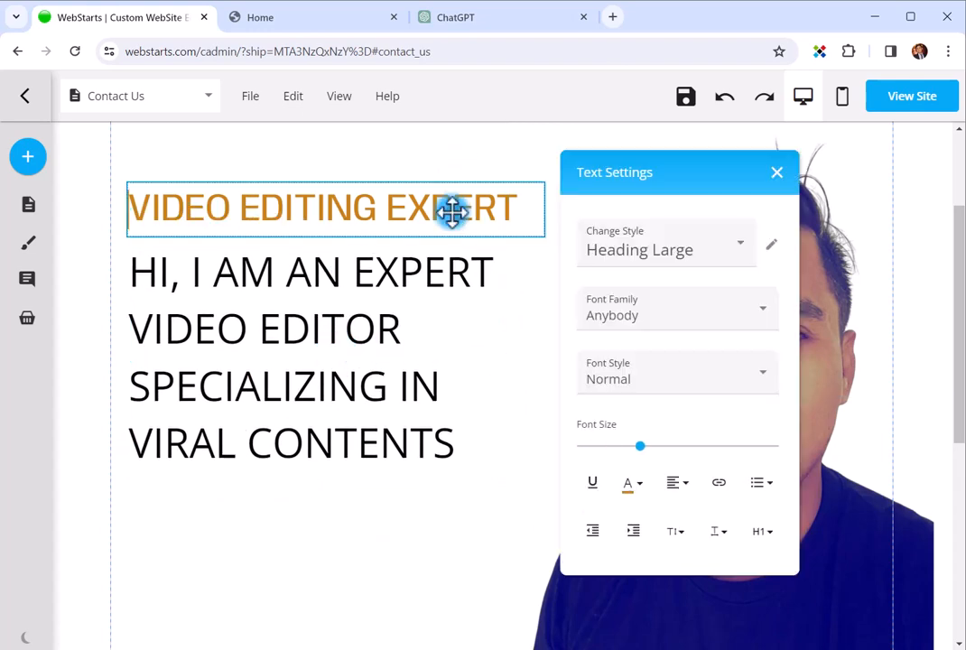
triple_click(452, 213)
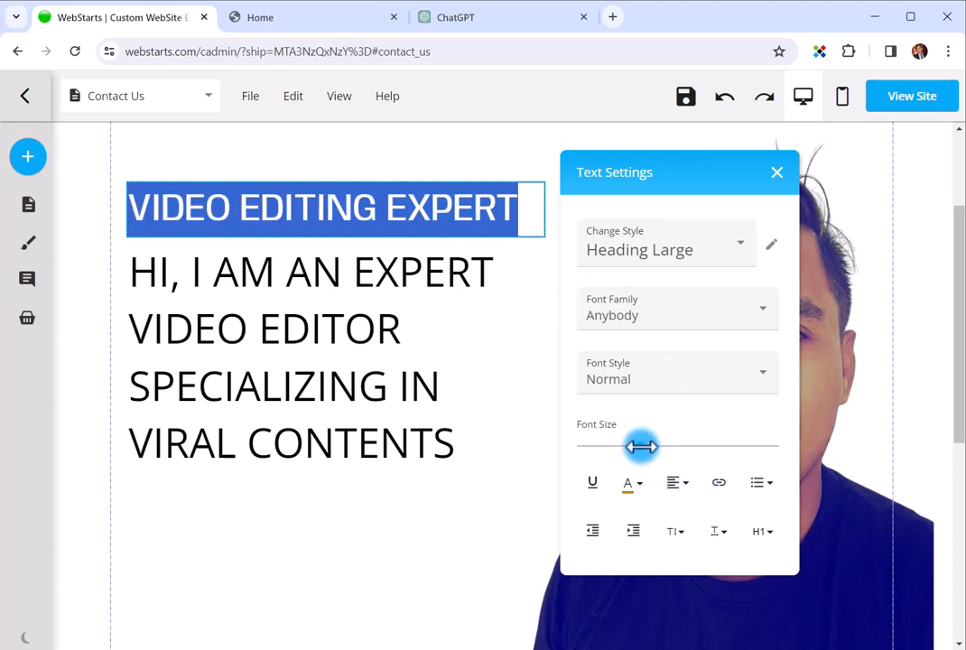
drag(640, 446, 628, 447)
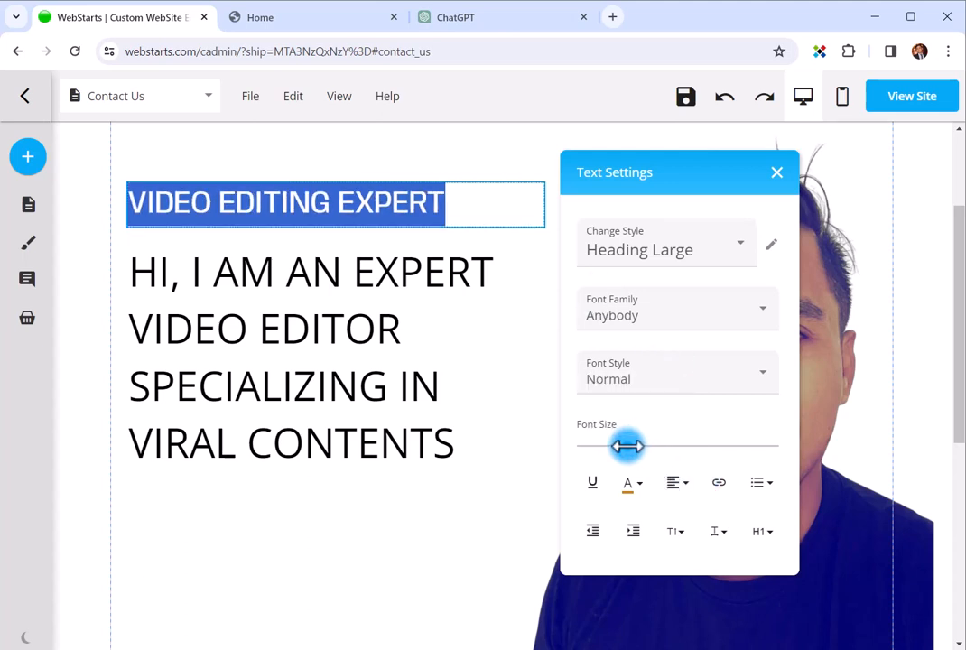
click(270, 514)
- Move the "HI, I AM AN EXPERT" headline up close to the orange heading, and set its line height to 1.1
drag(282, 359, 284, 344)
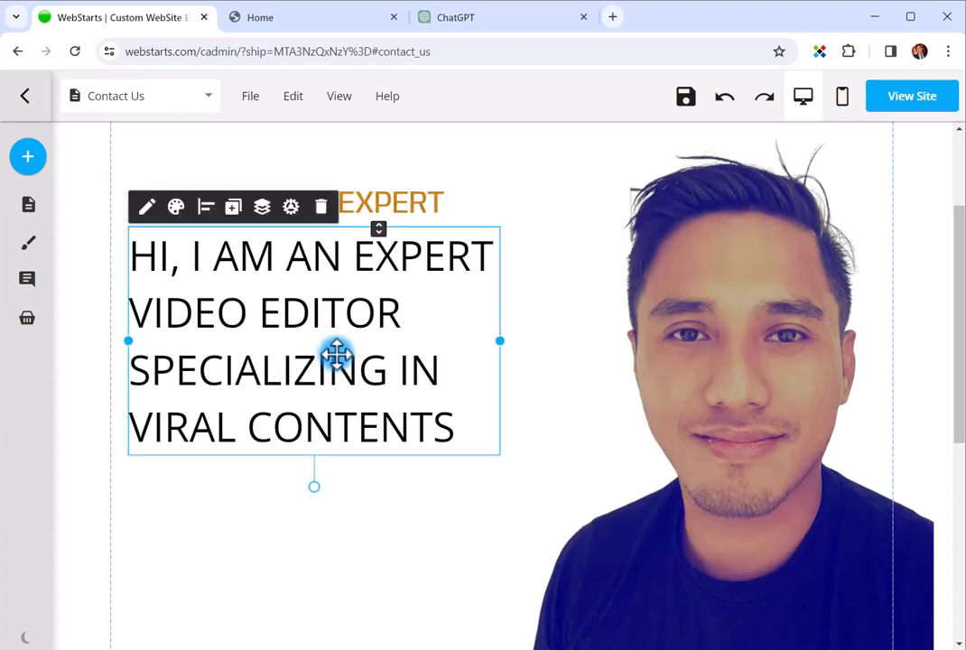
click(336, 355)
double_click(336, 355)
click(336, 355)
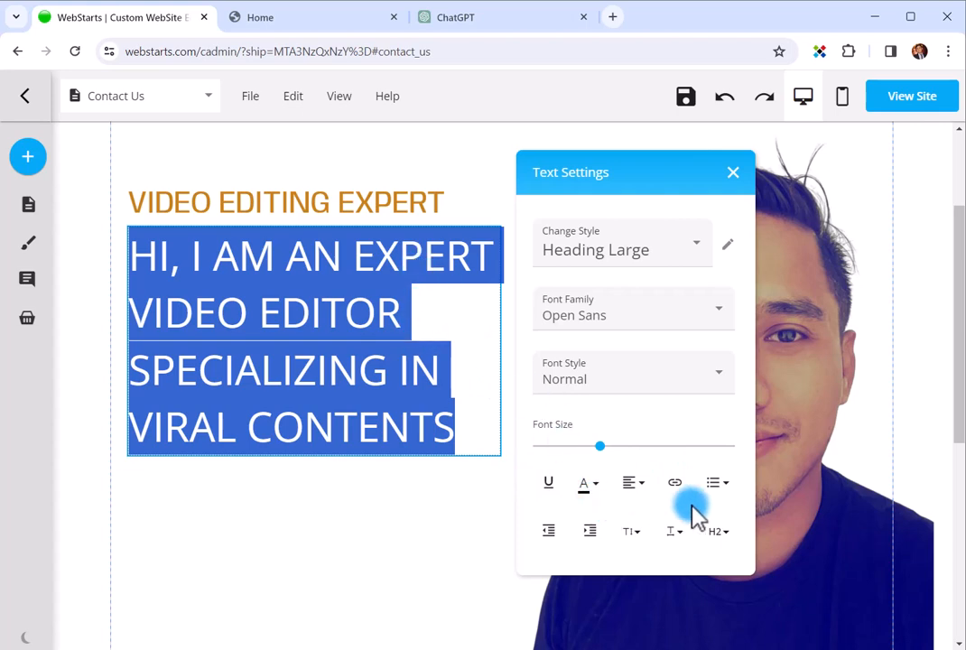
click(636, 540)
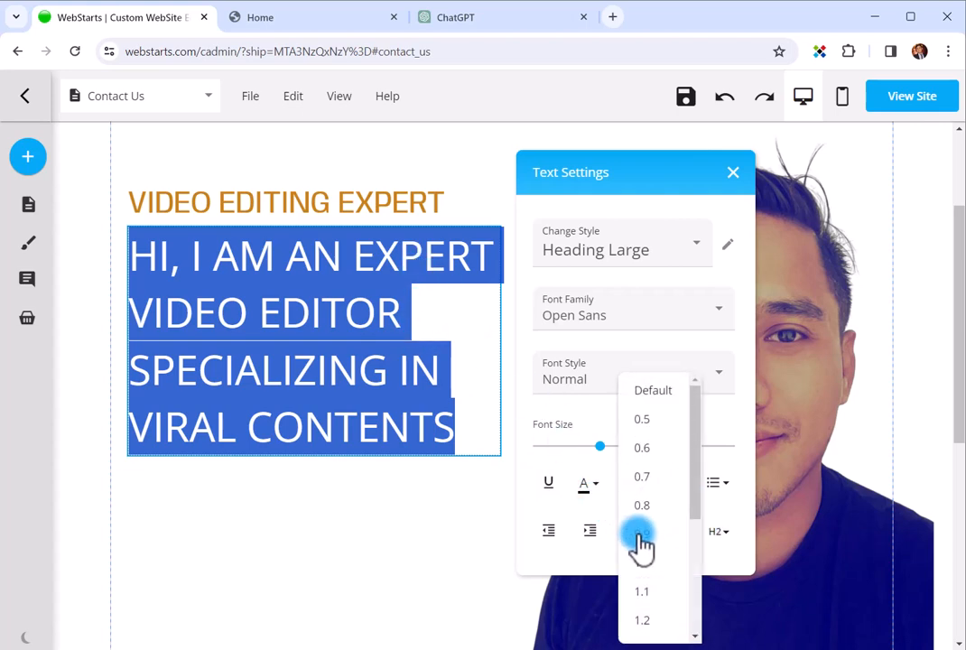
click(654, 592)
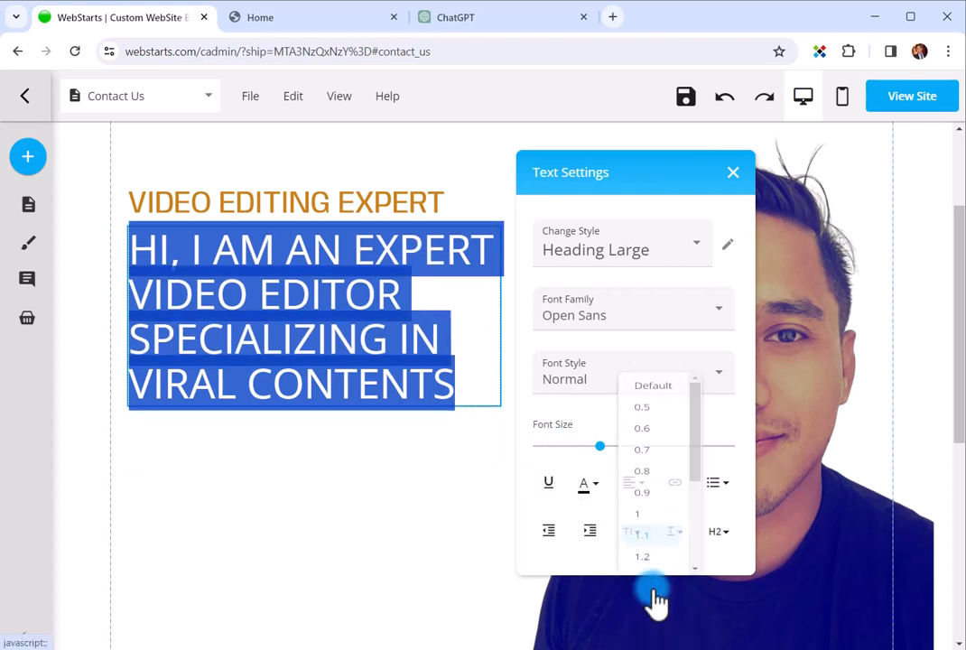
click(367, 548)
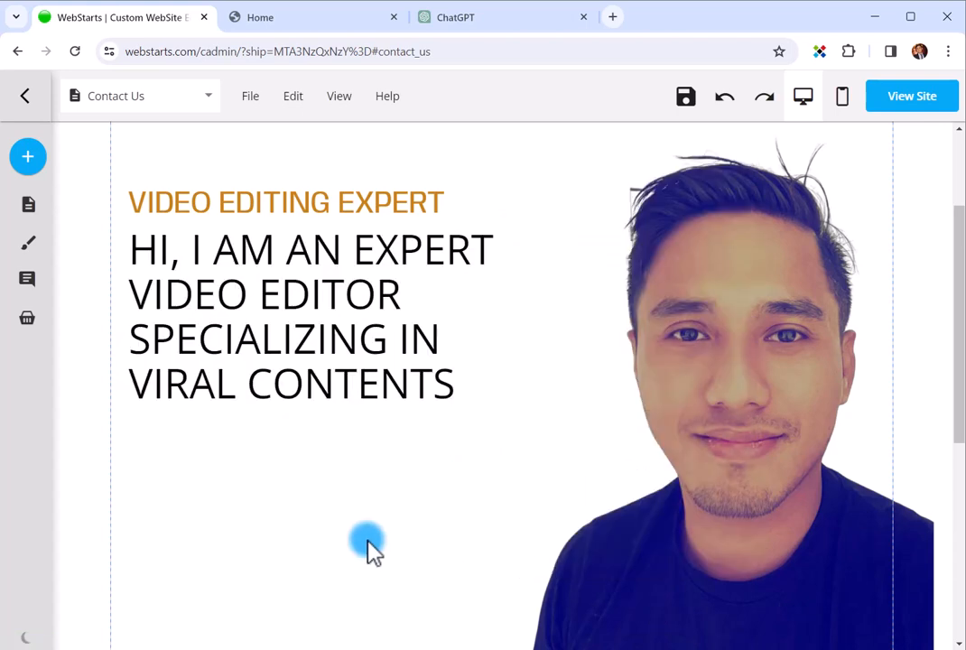
click(360, 334)
click(360, 334)
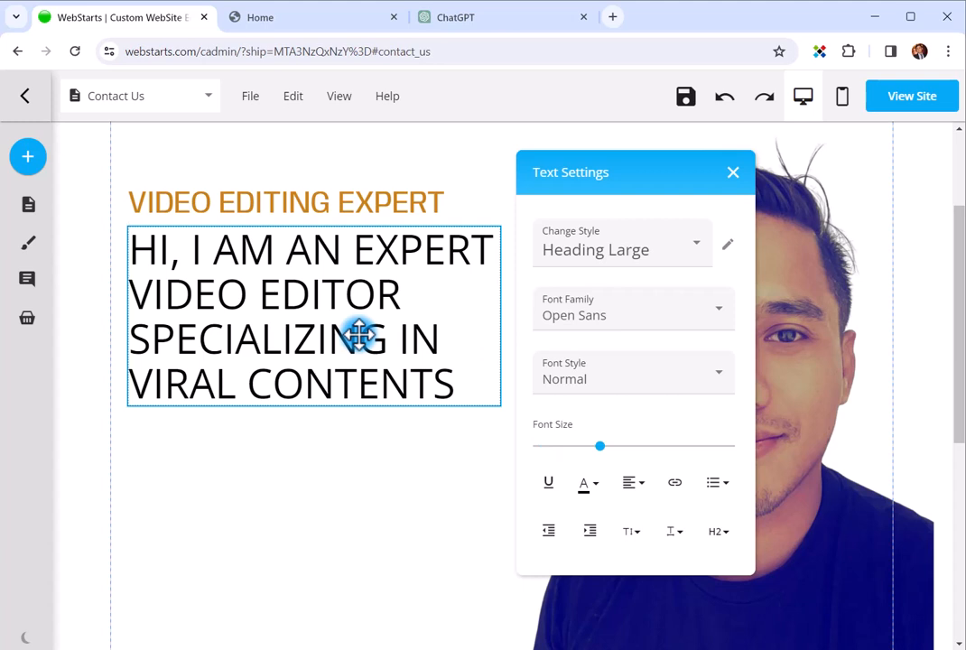
click(330, 501)
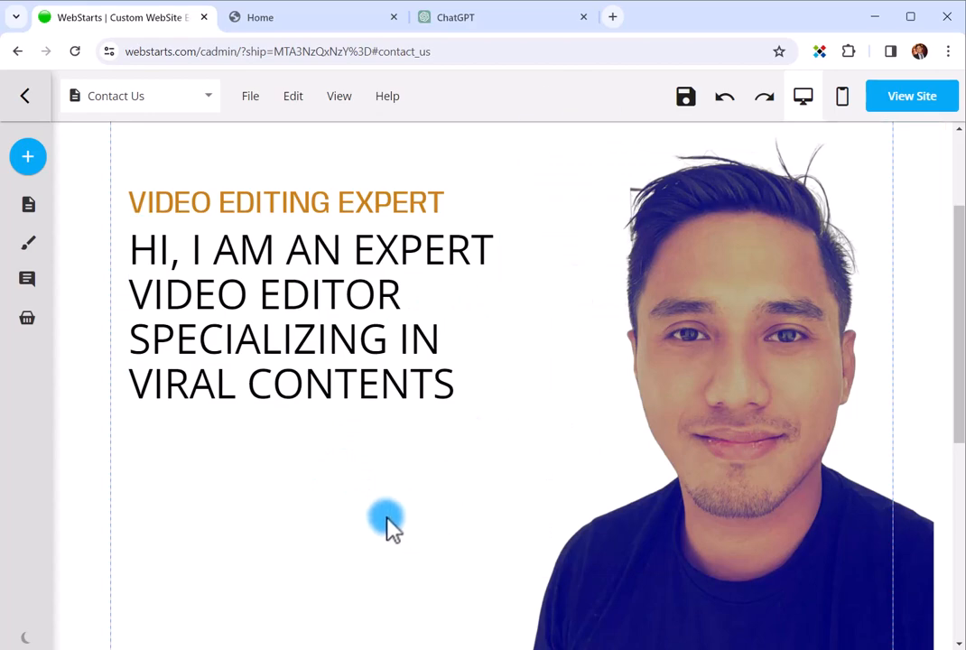
- Add a body text box and position it just below the VIRAL CONTENTS line of the headline
mouse_move(10, 300)
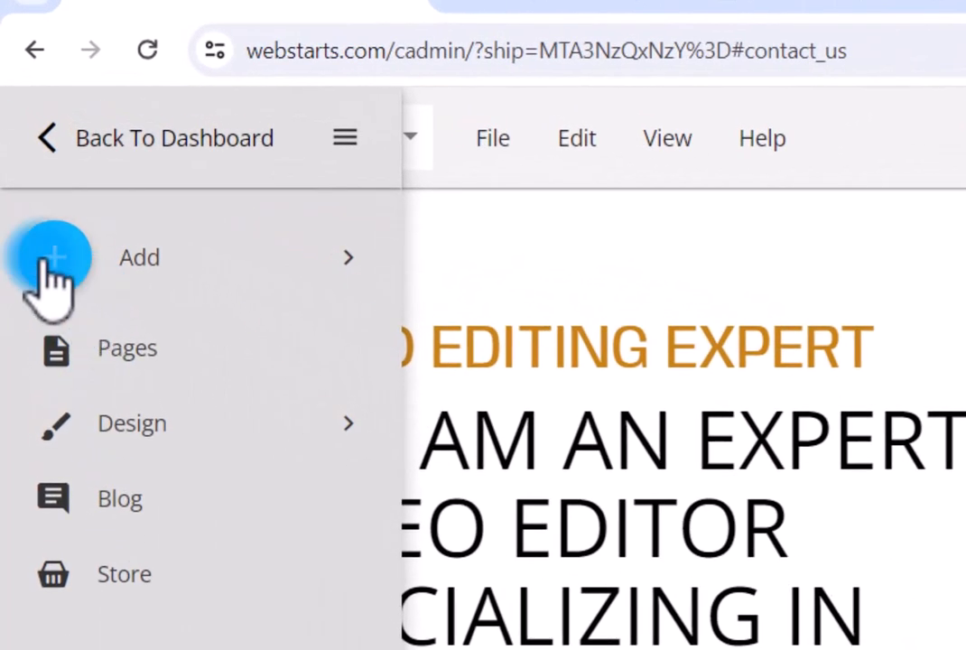
click(26, 158)
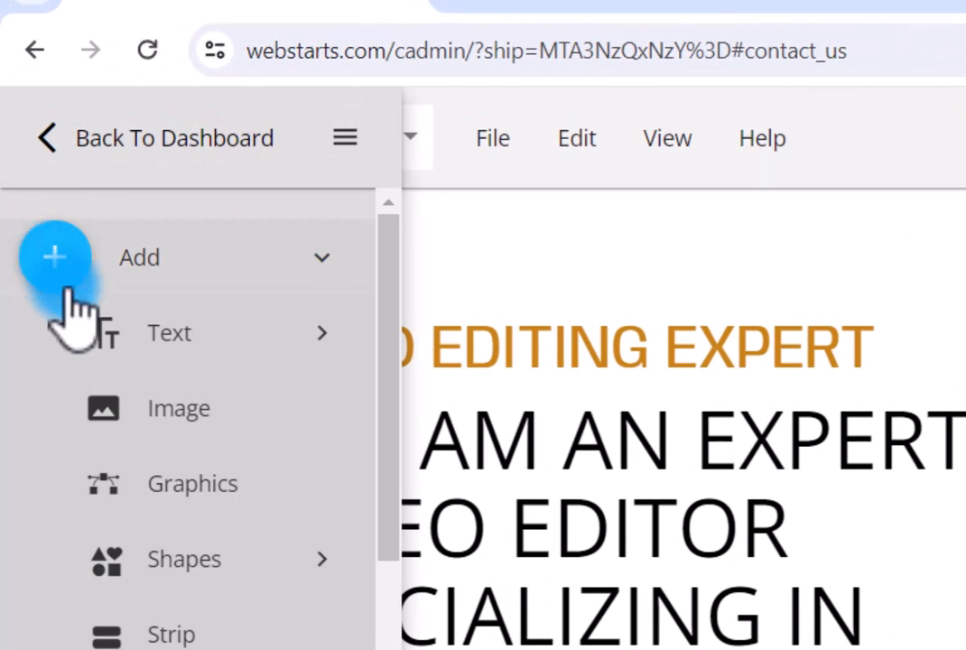
click(113, 331)
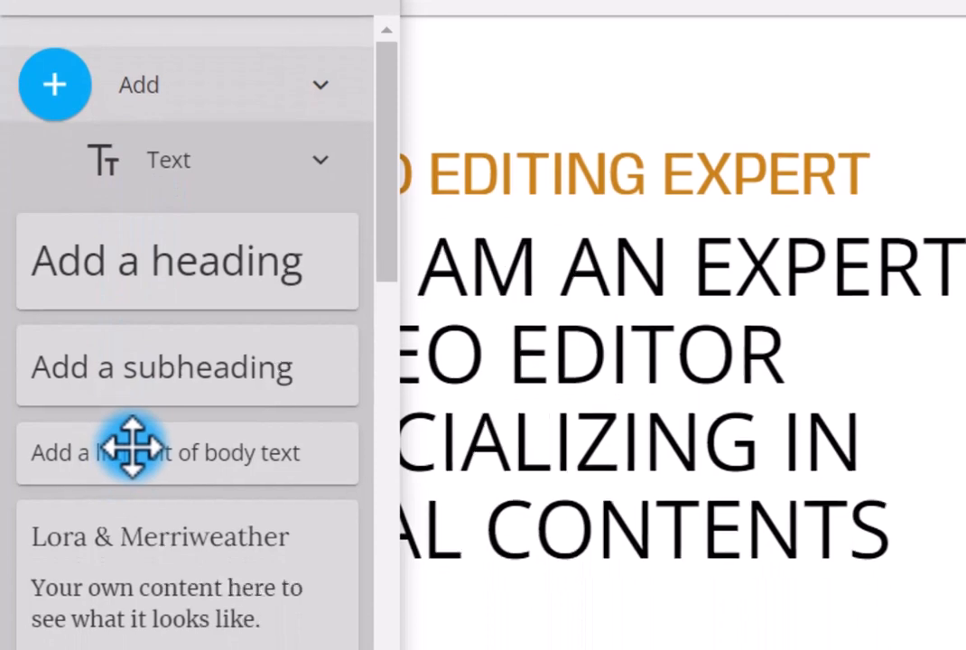
click(133, 448)
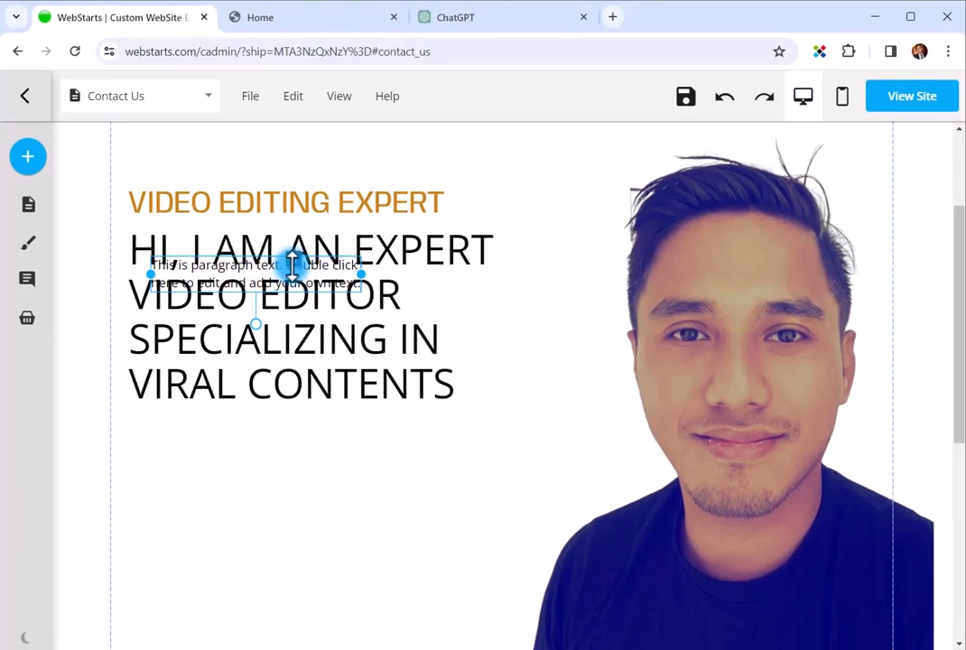
drag(292, 265, 259, 438)
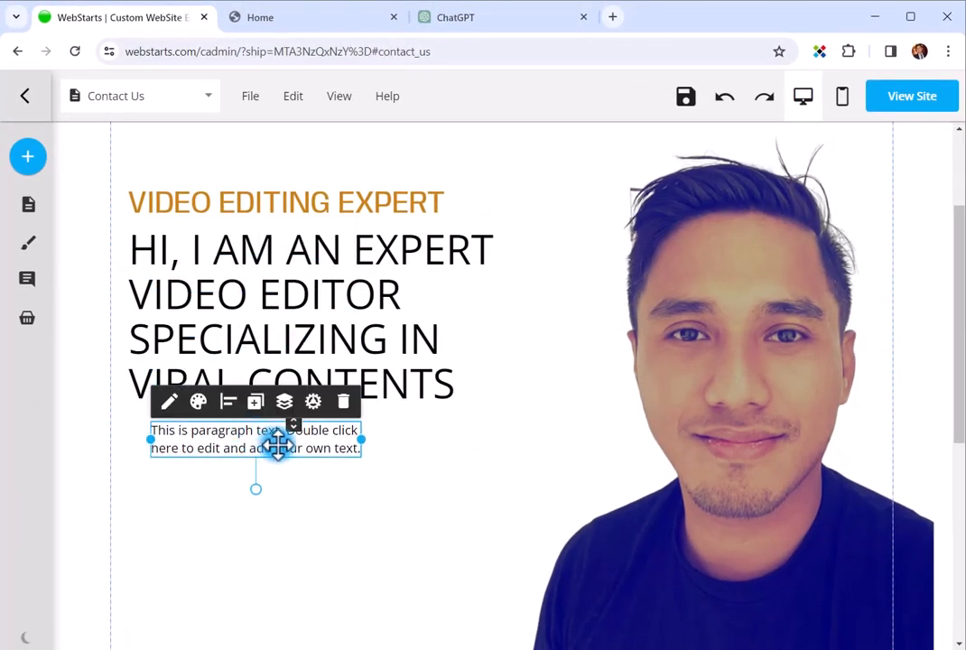
click(456, 476)
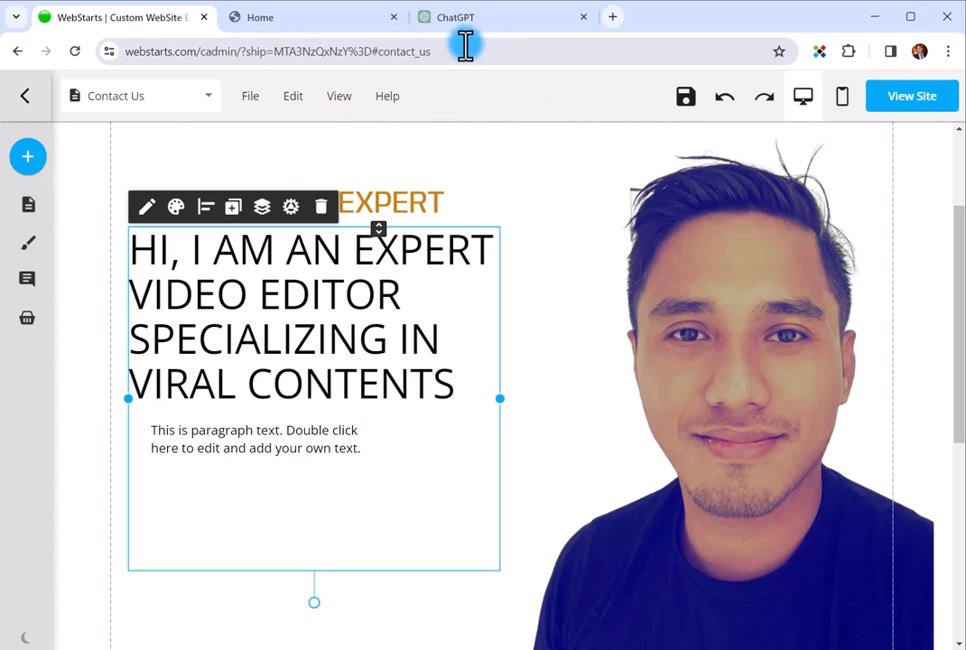
- Switch to ChatGPT and start a new chat, ready to enter a message
mouse_move(503, 25)
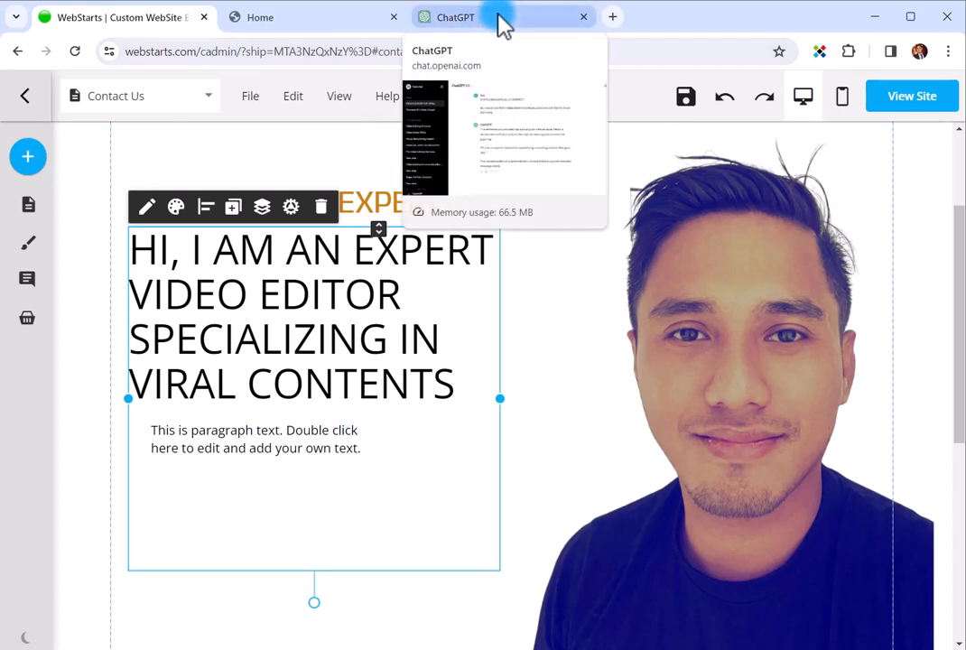
click(499, 17)
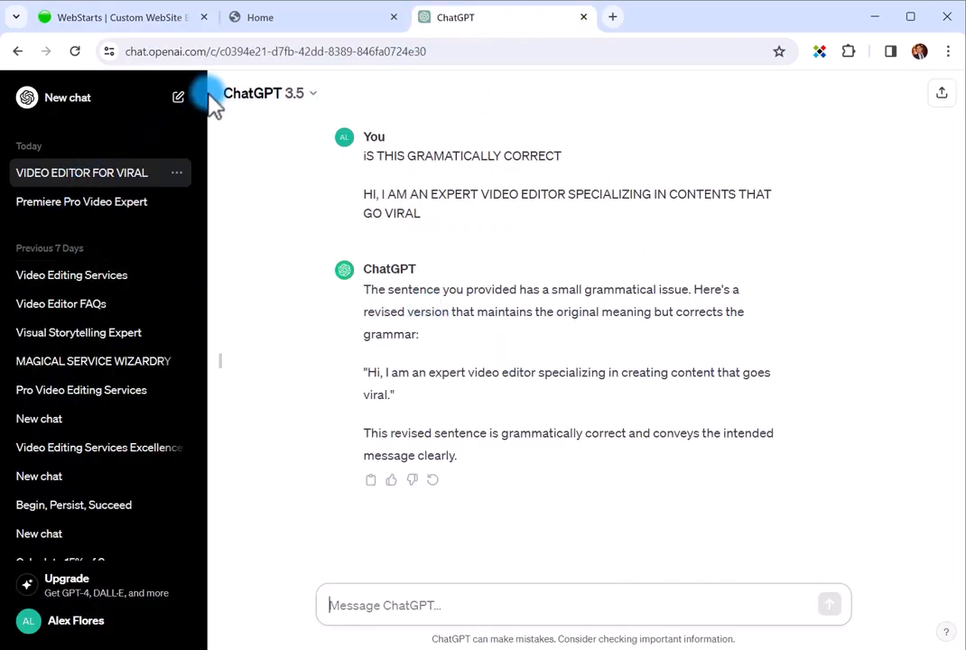
click(180, 100)
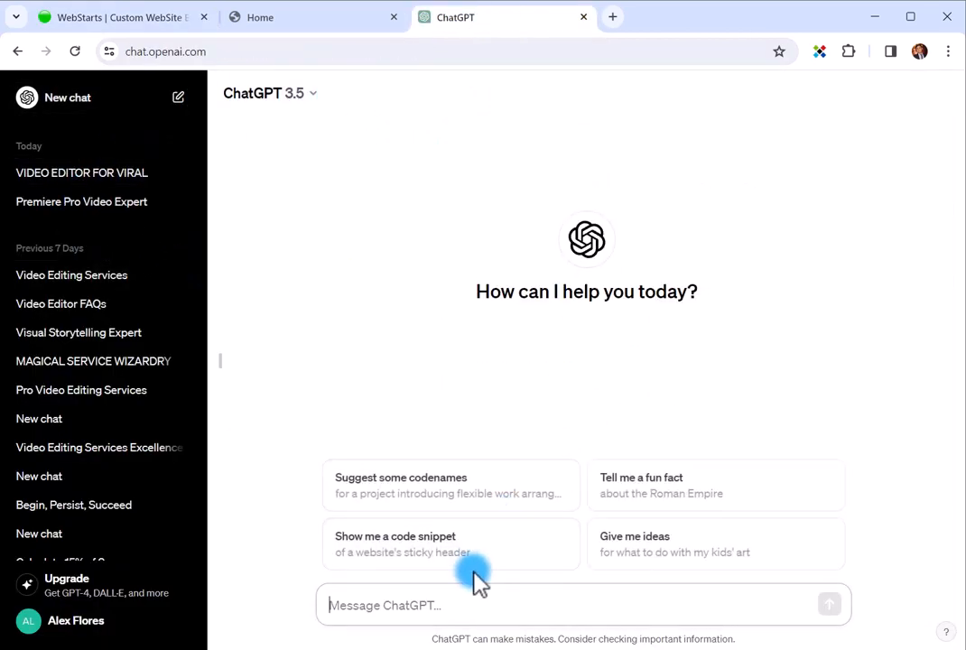
click(424, 604)
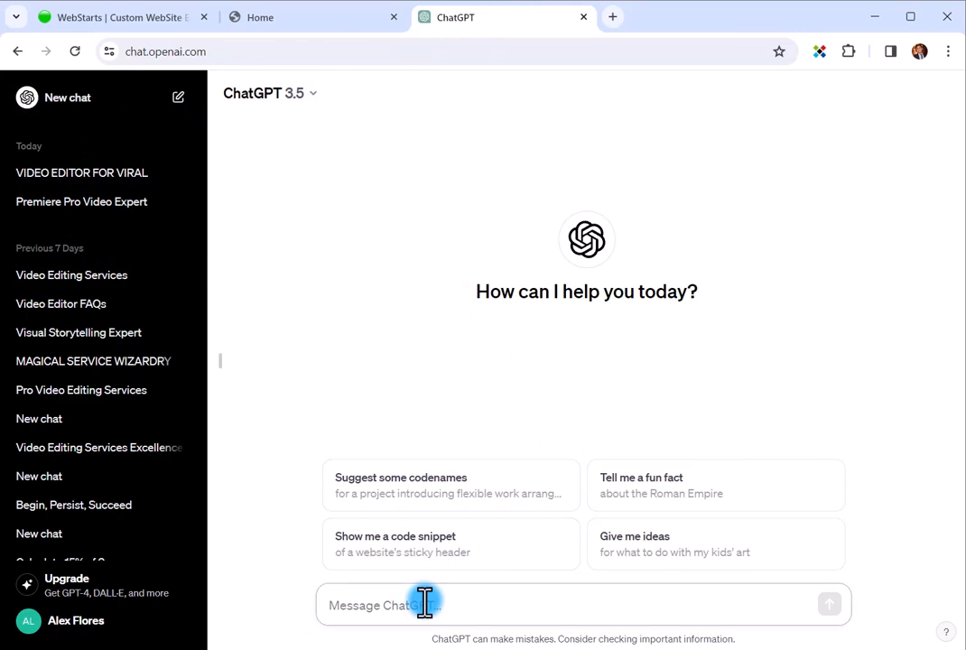
- Begin the prompt with "I am creating a copy for my hero image. Give me a catchy copy that will entice my visitor."
text(I am)
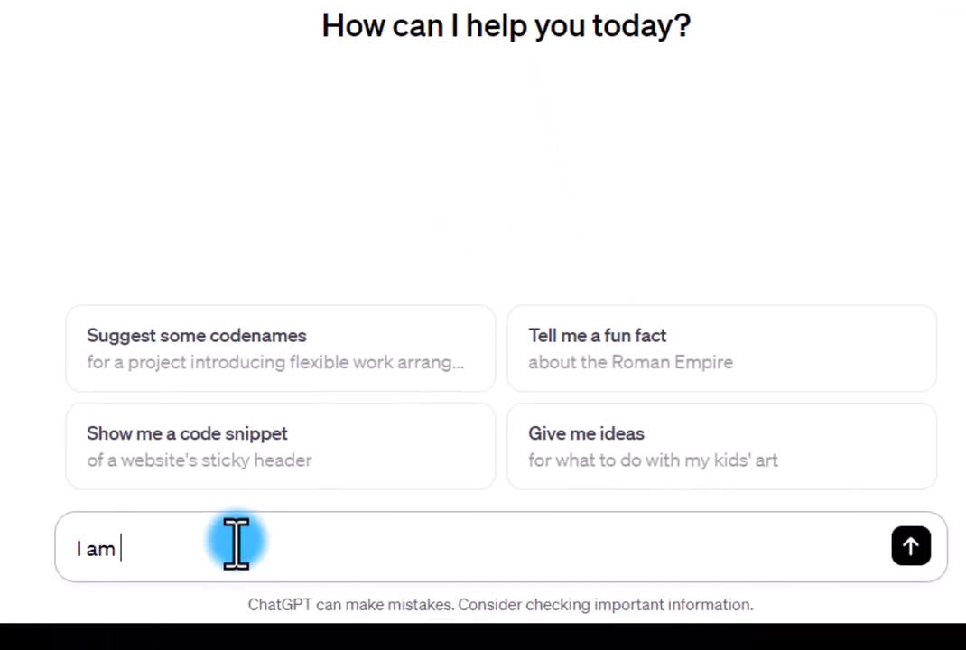
text( creating a c)
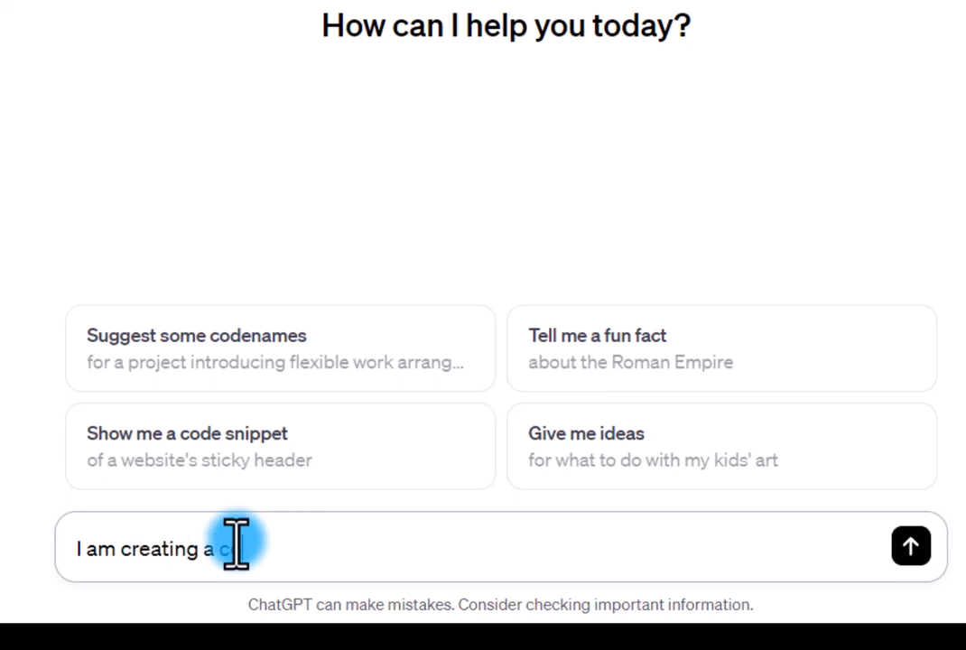
text(opy for my)
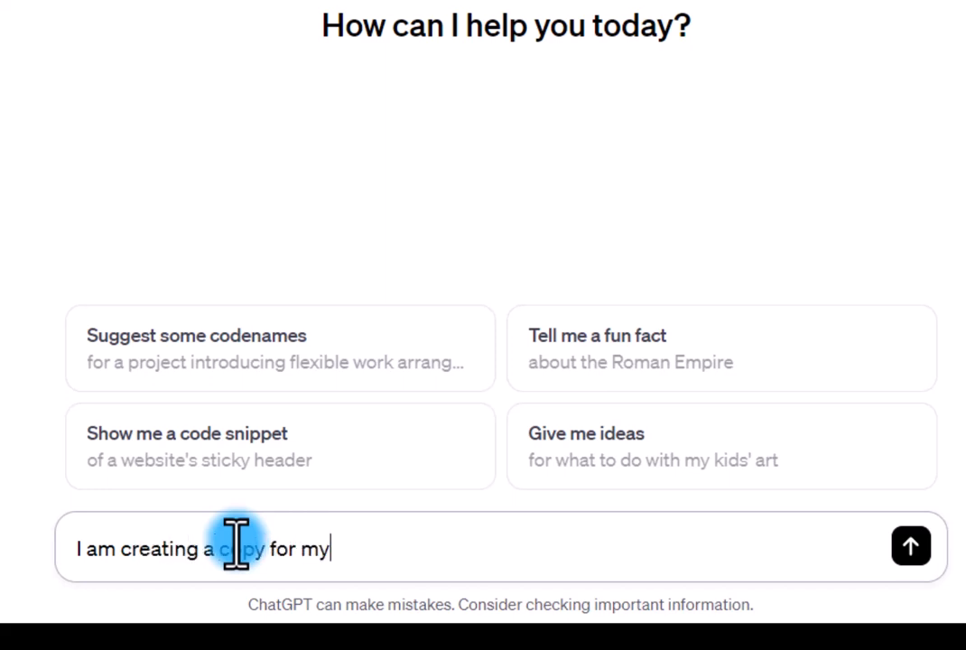
text( hero image)
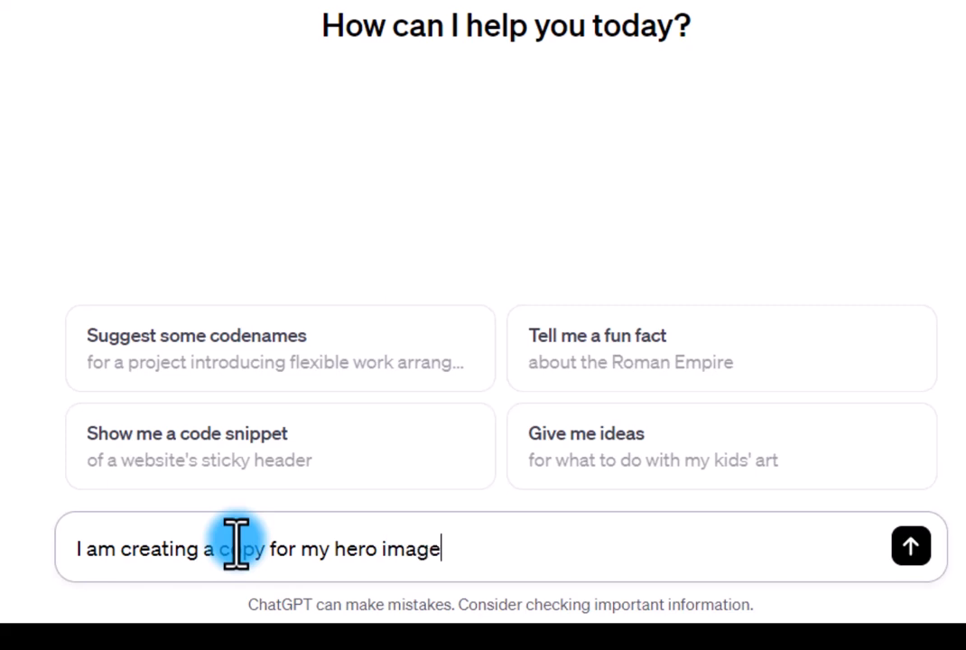
text(. Give me a)
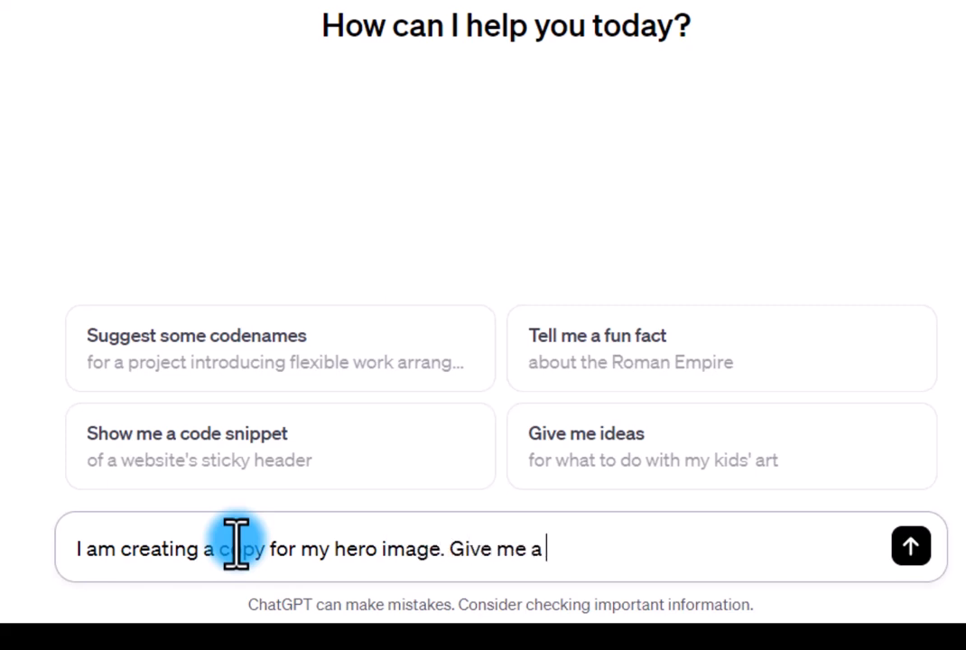
text( catchy)
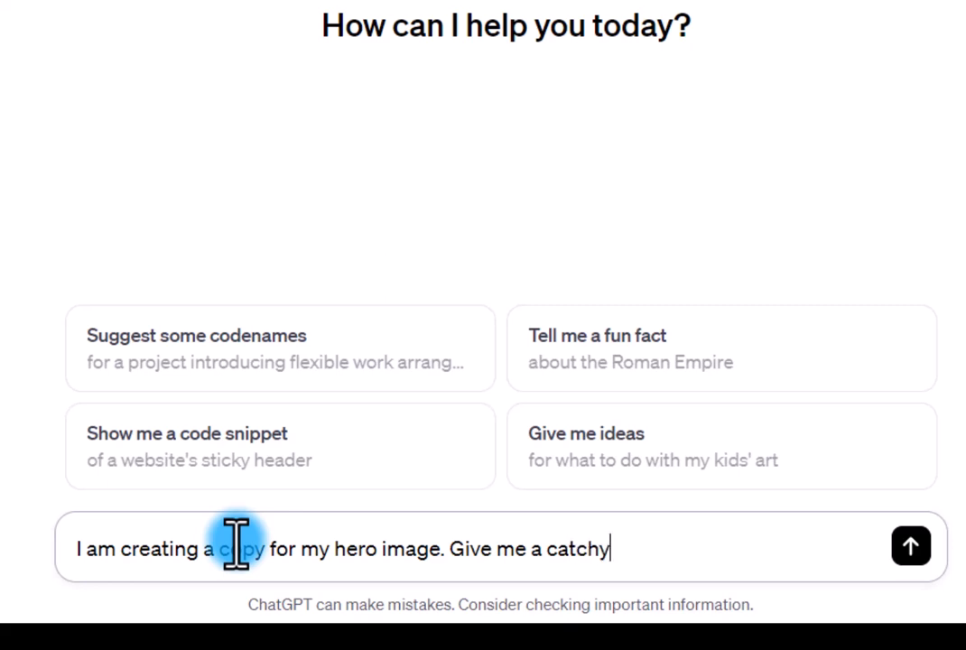
text( copy that will)
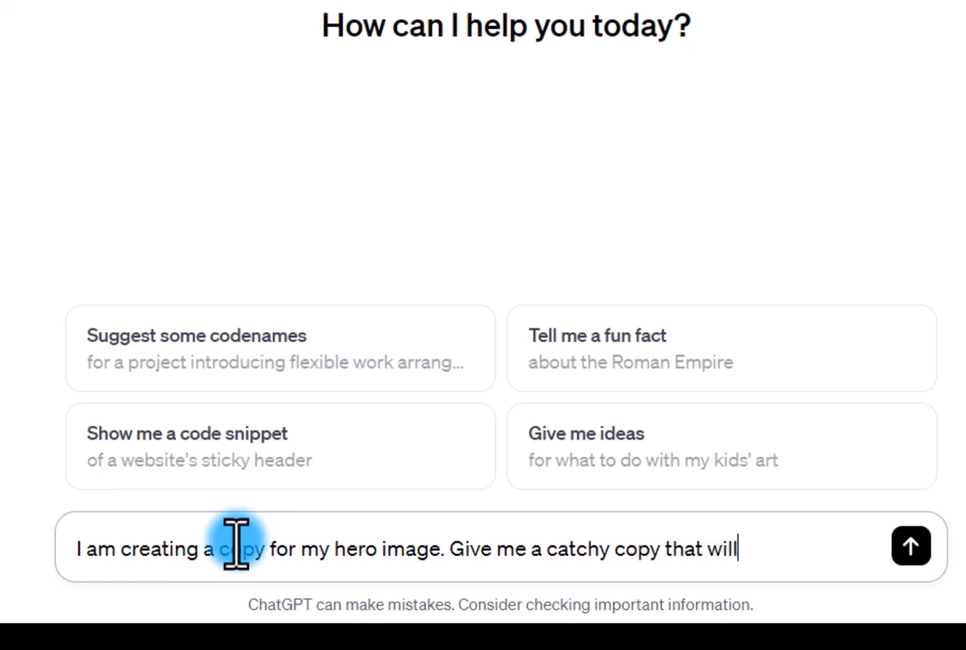
text( entice my vi)
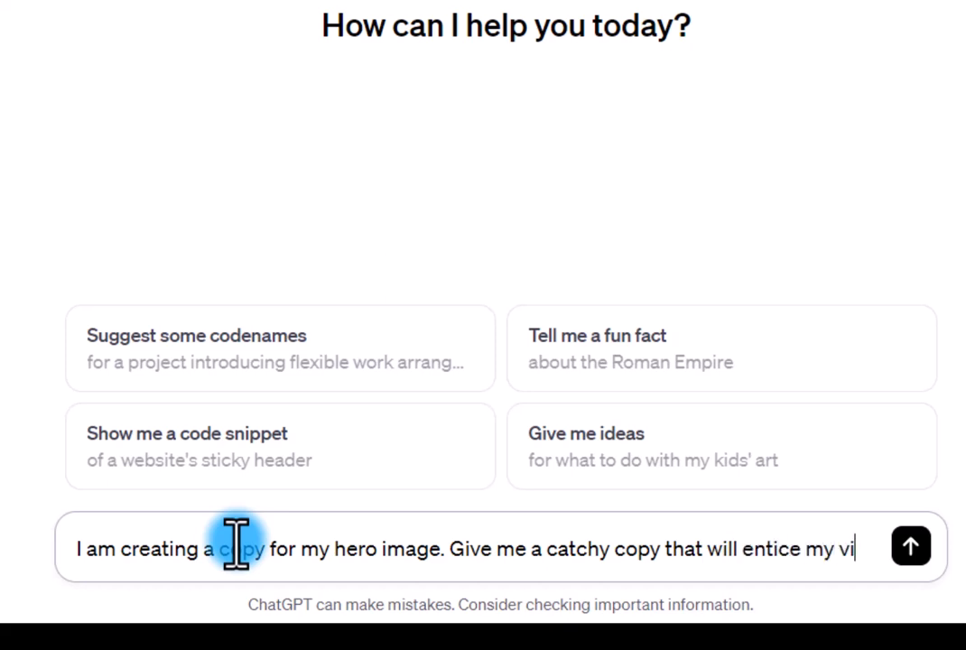
text(sito)
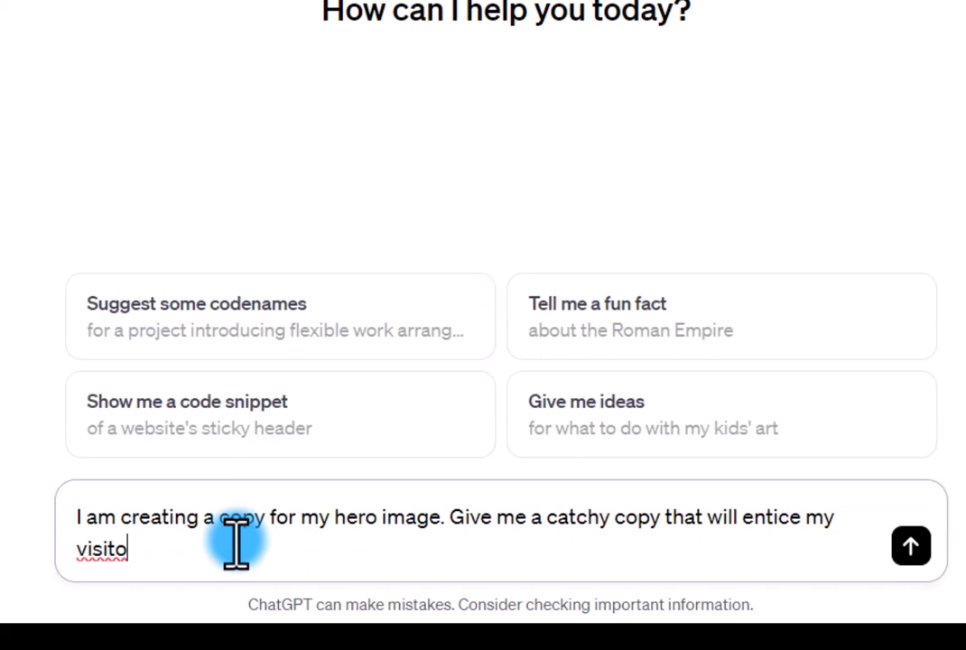
text(r. Here')
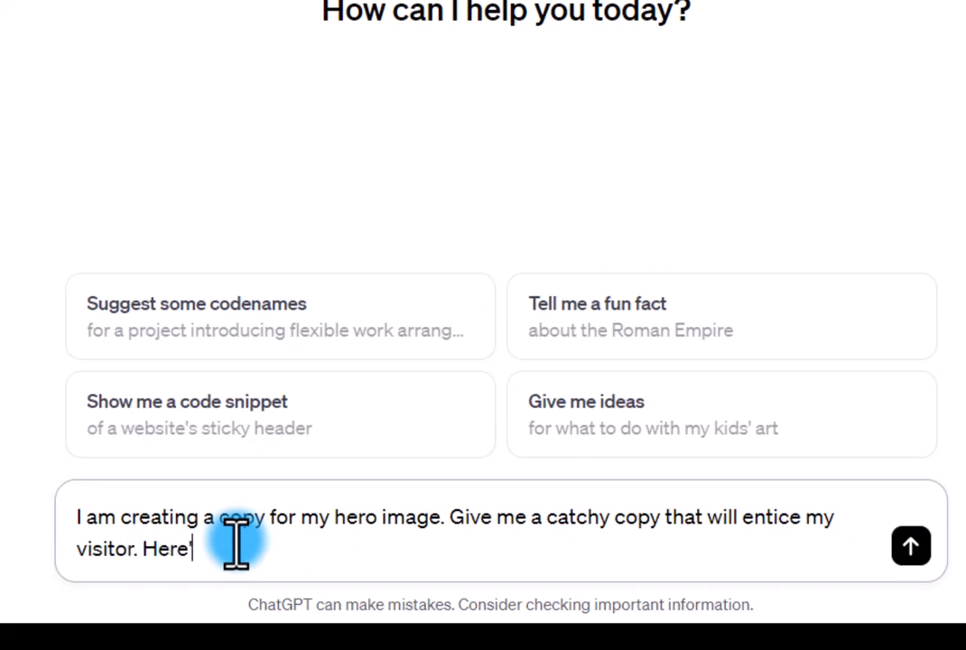
- Add the background to the prompt: "Here's my profile. I am an expert video editor with 5 years of editing experience."
text(s my profil)
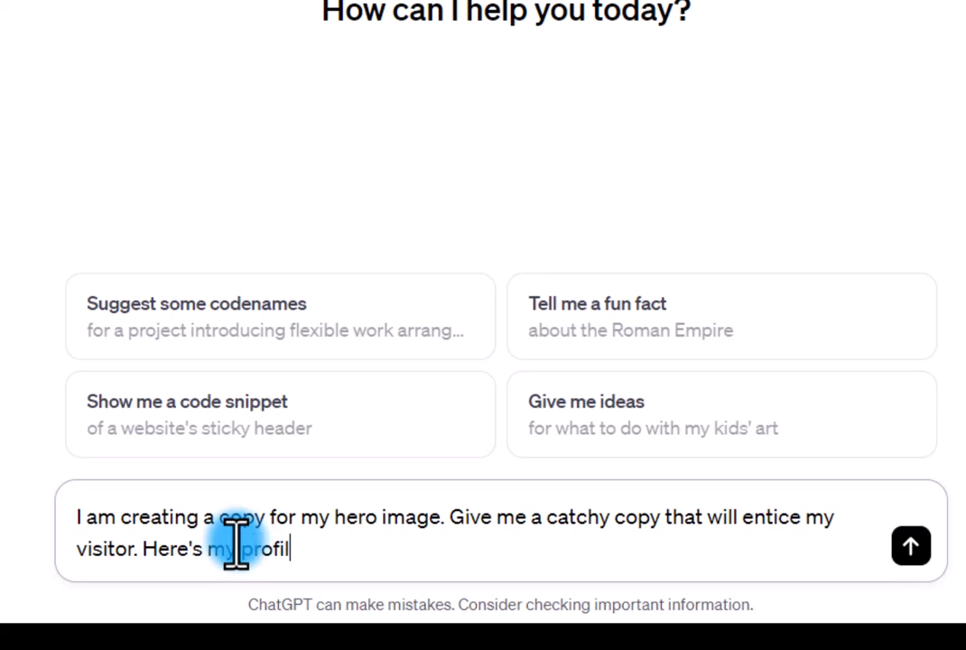
text(e. I am an expert)
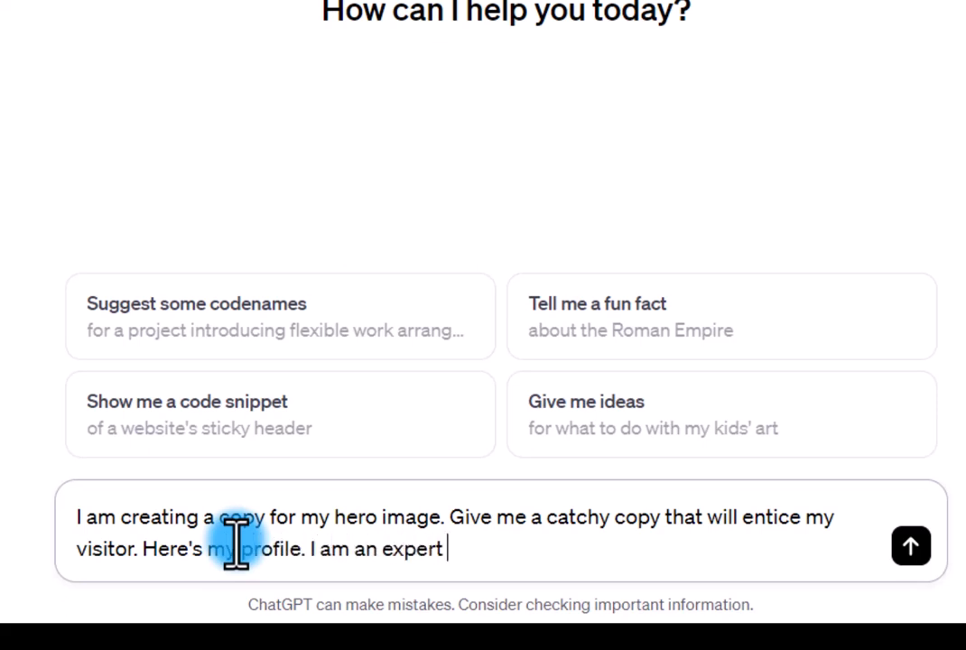
text( video editor)
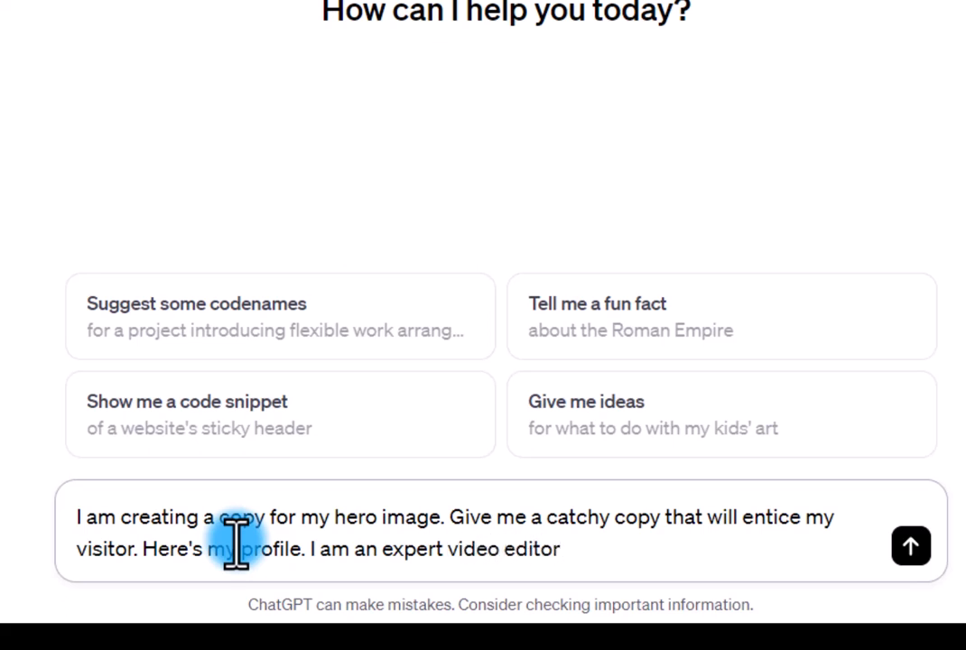
text( with 5 yea)
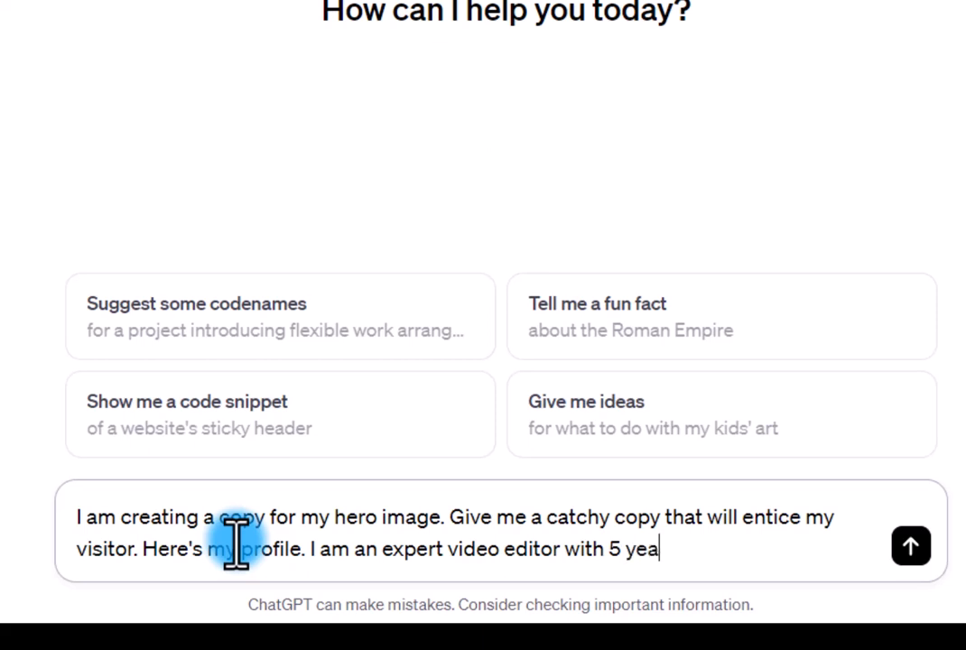
text(rs of editing e)
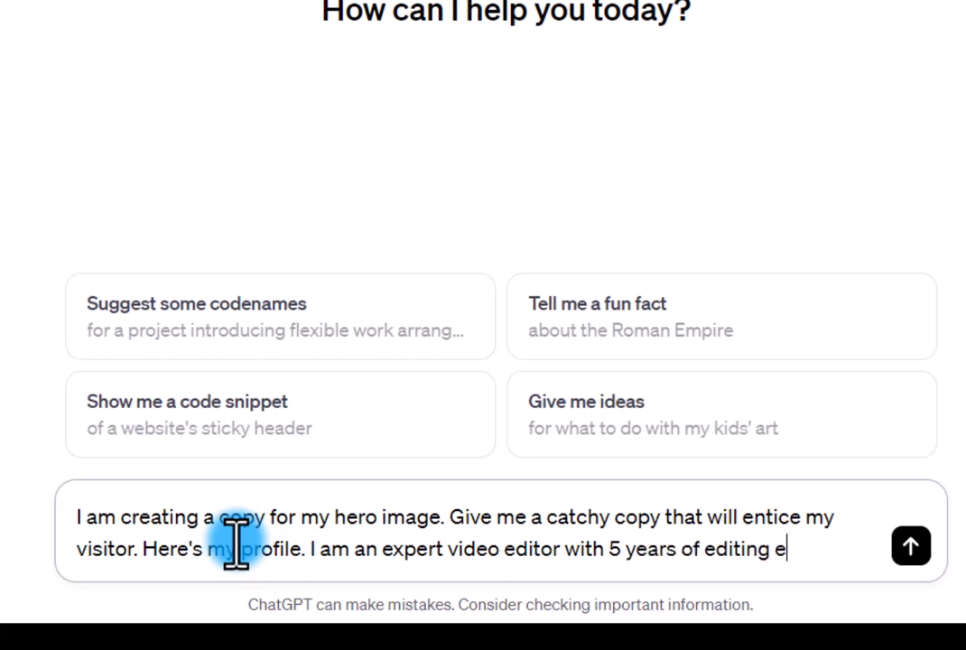
text(xperi)
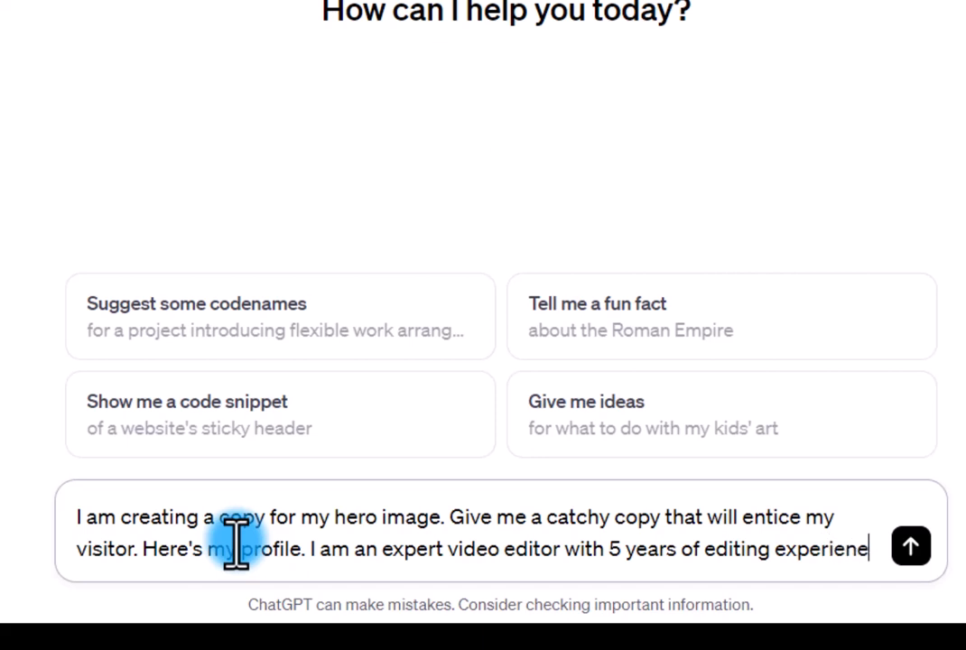
text(ence)
key(BackSpace)
text(ce)
text(. )
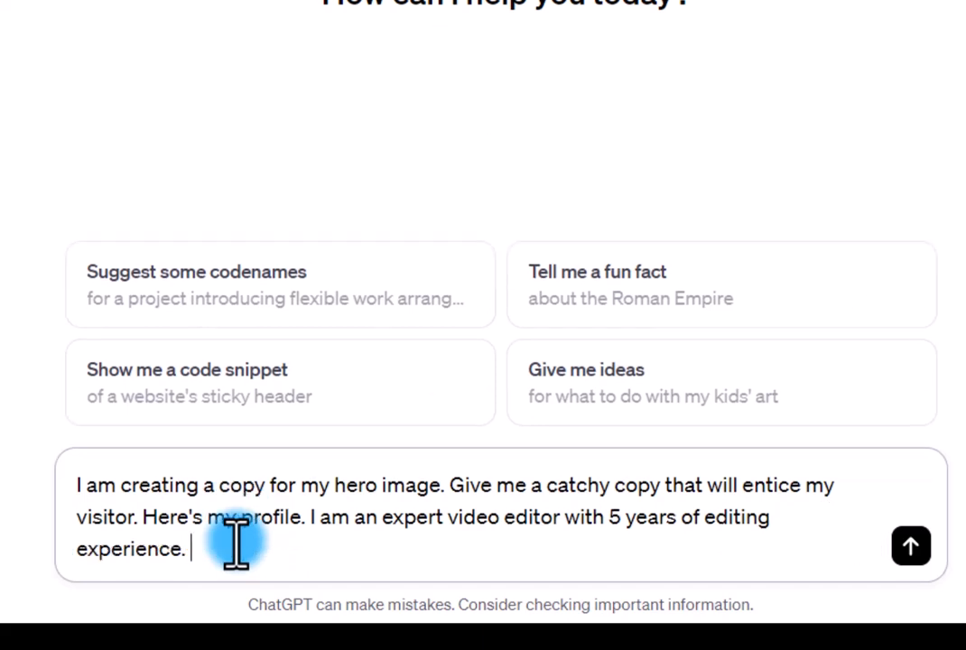
- Continue the prompt with the services offered: "I do reels, tiktok video edit, and social media contents, etc."
text(I do reels, tikt)
key(BackSpace)
text(kt)
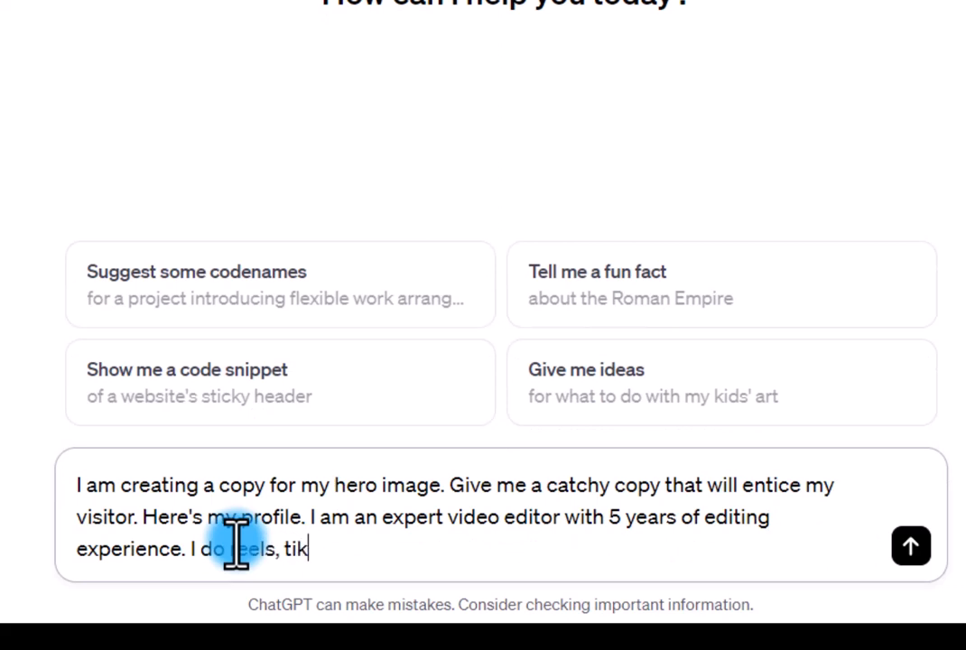
text(ok video edit)
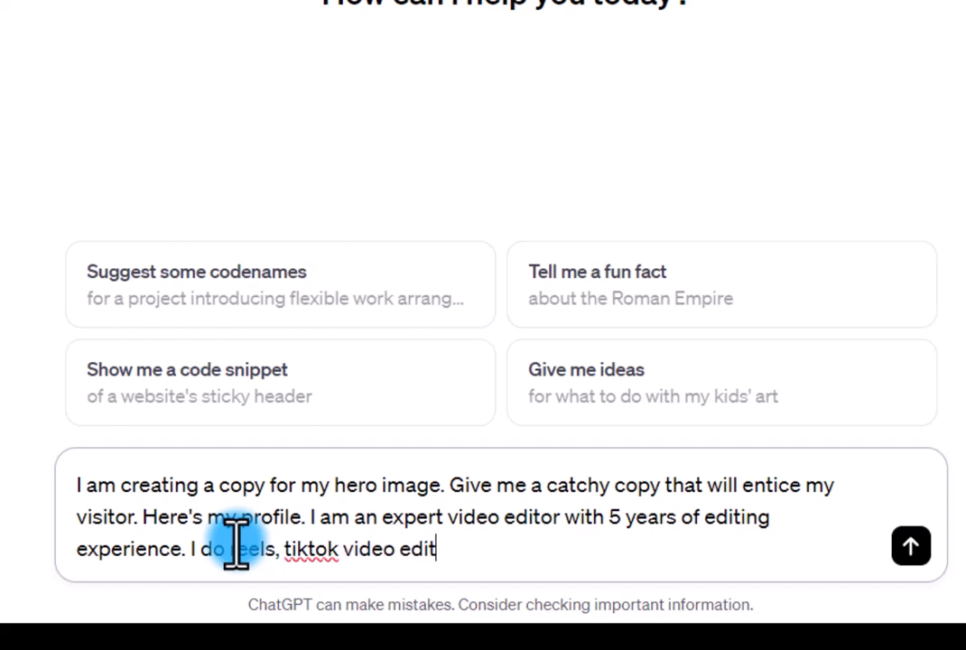
text(, )
text(s)
text( and social )
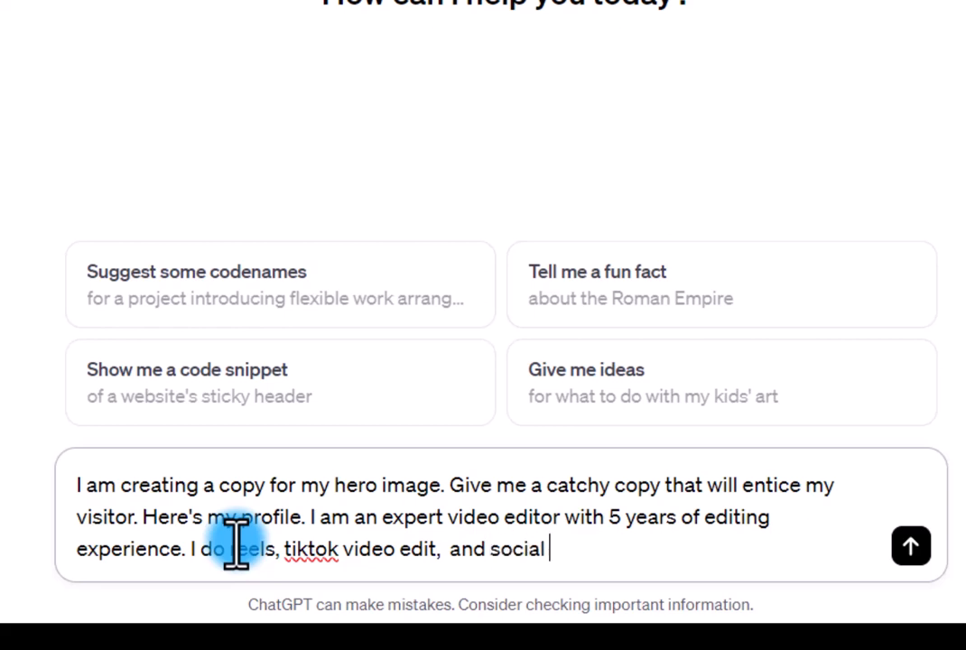
text(media)
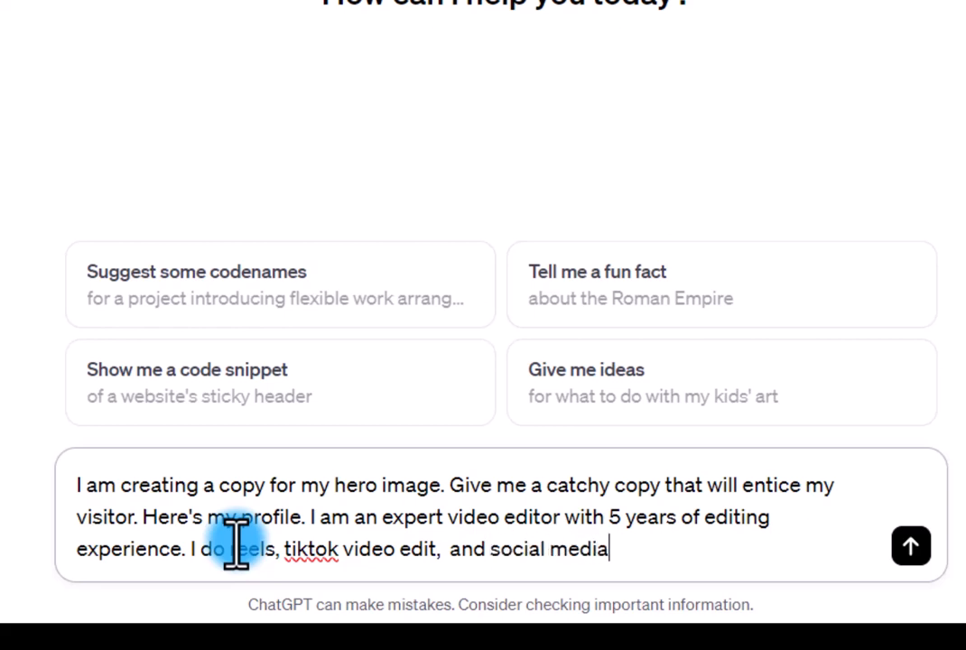
text( contents)
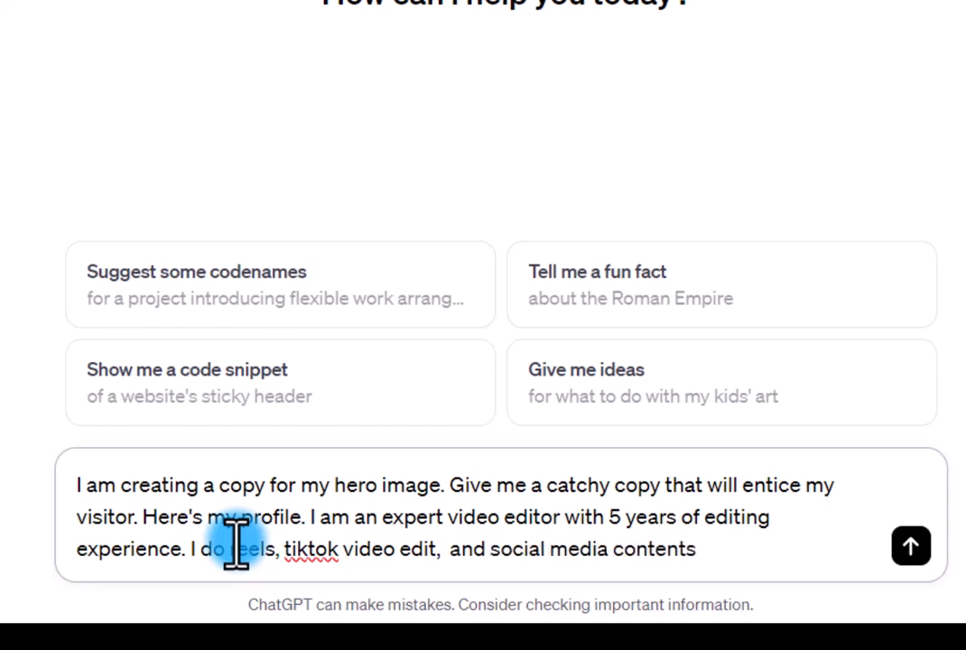
text(, etc. The)
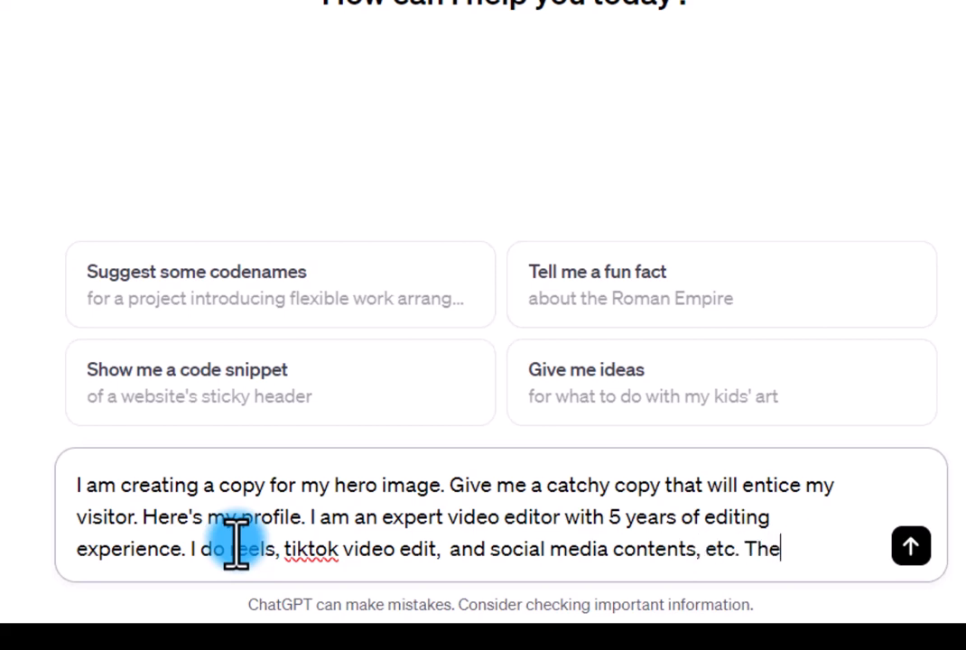
text(y are rav)
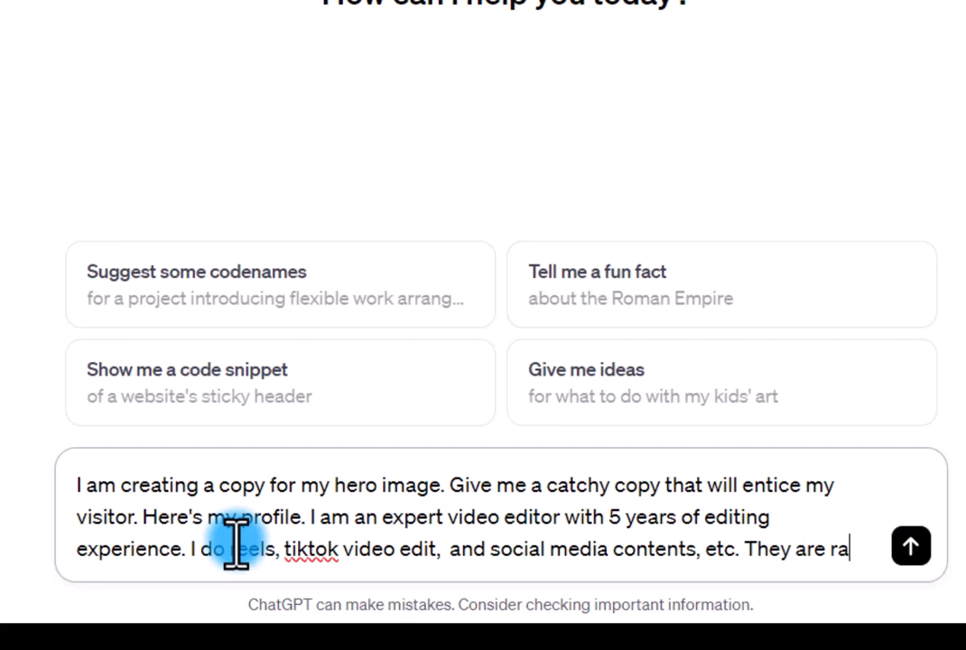
key(BackSpace)
key(BackSpace)
key(BackSpace)
key(BackSpace)
key(BackSpace)
key(BackSpace)
key(BackSpace)
key(BackSpace)
key(BackSpace)
key(BackSpace)
key(BackSpace)
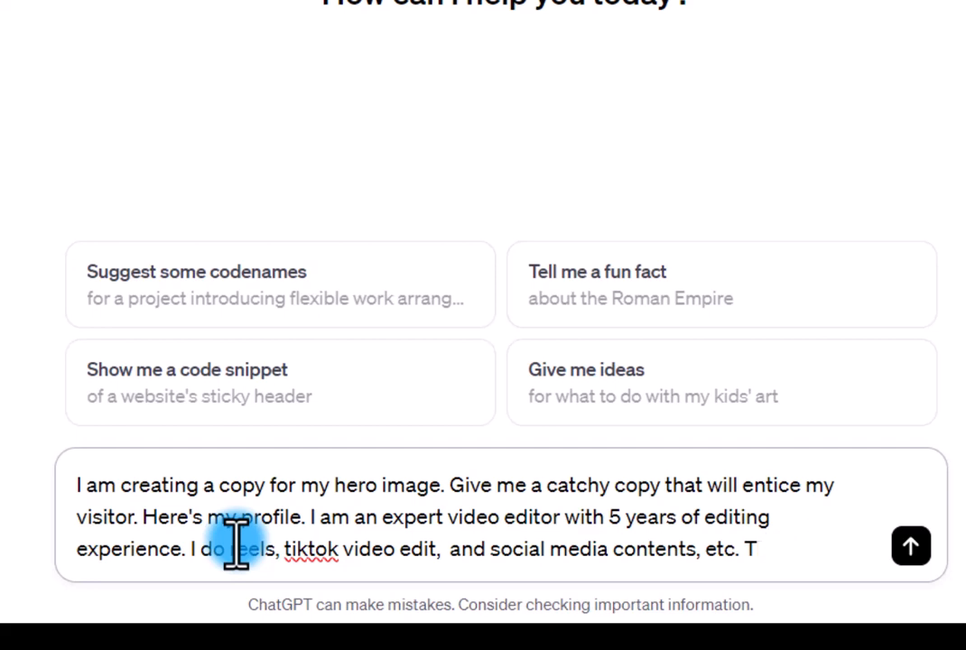
- Continue the prompt with "My clients are reaving about me because of how I manage to elevate their brand and business"
text(My clients)
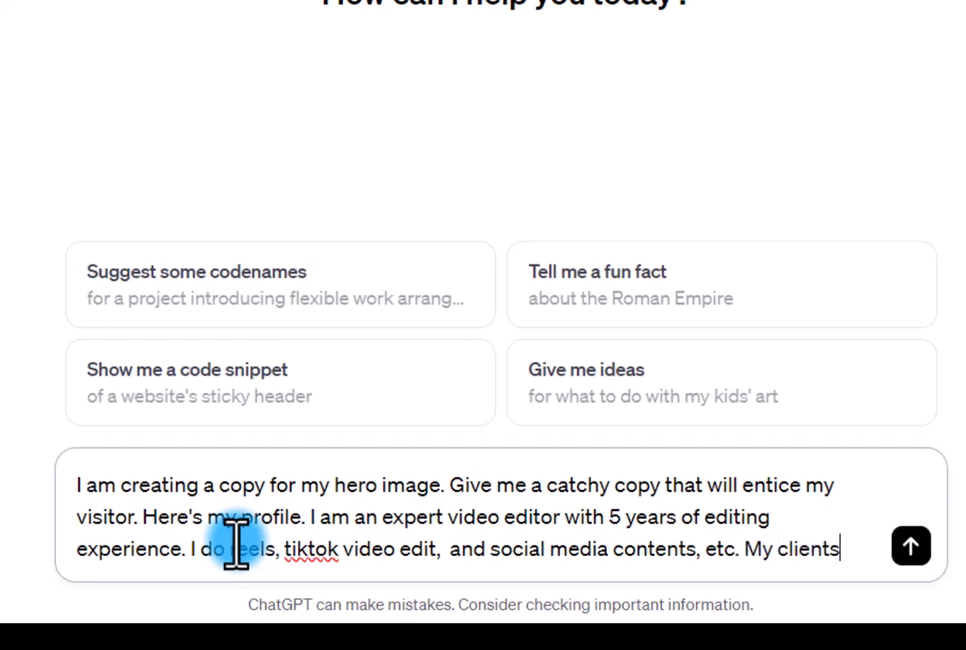
text( are reaving)
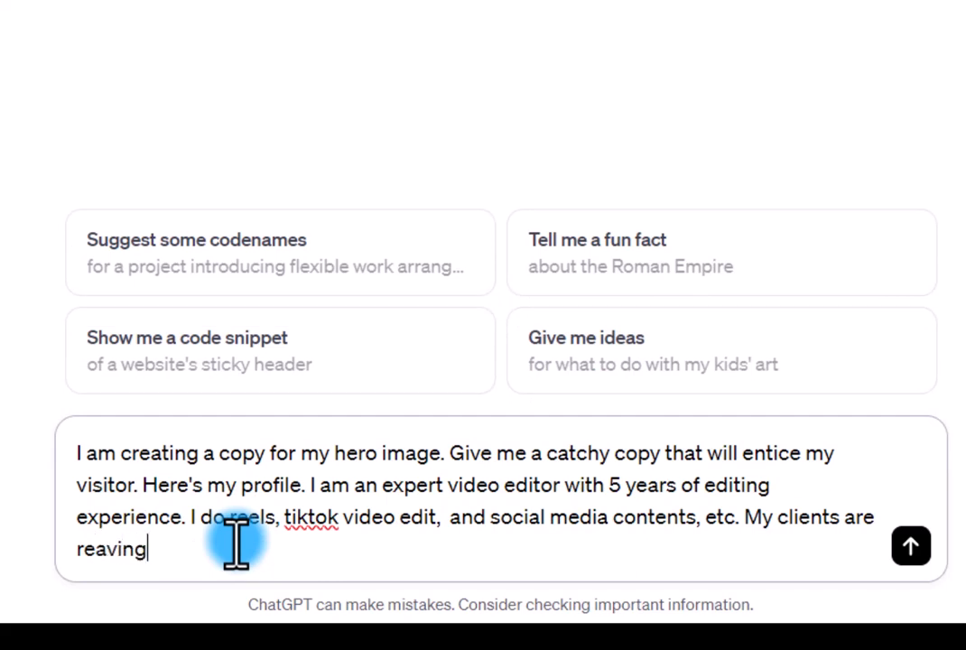
text( about m)
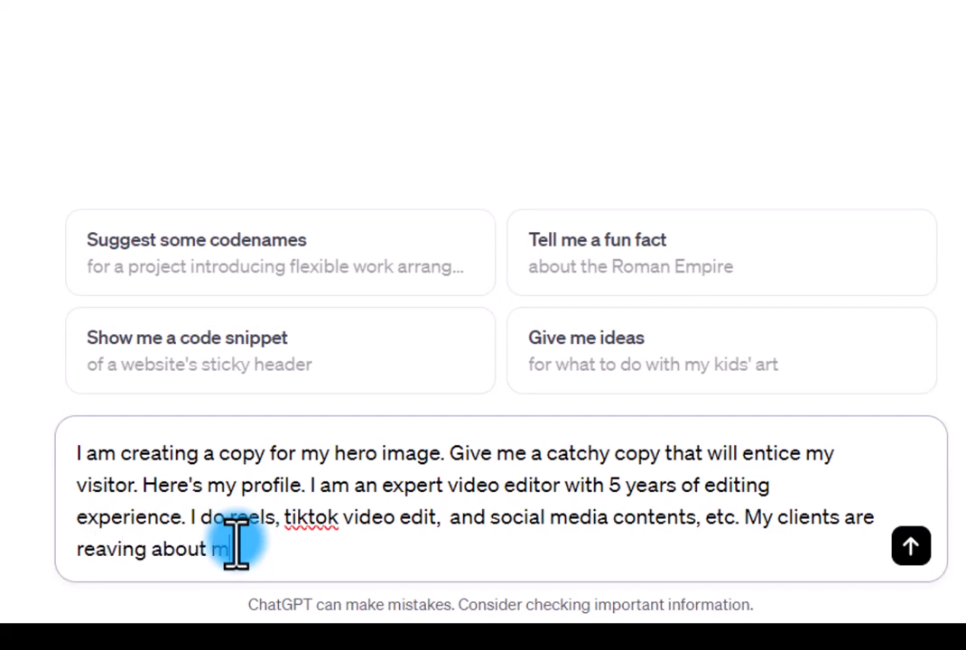
text(y because)
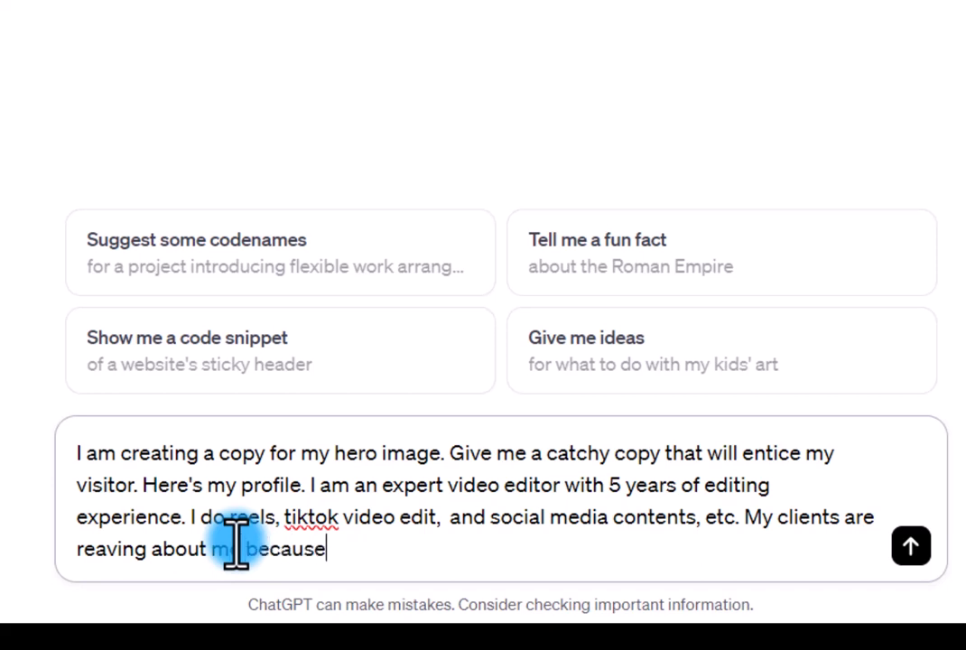
text( of how I)
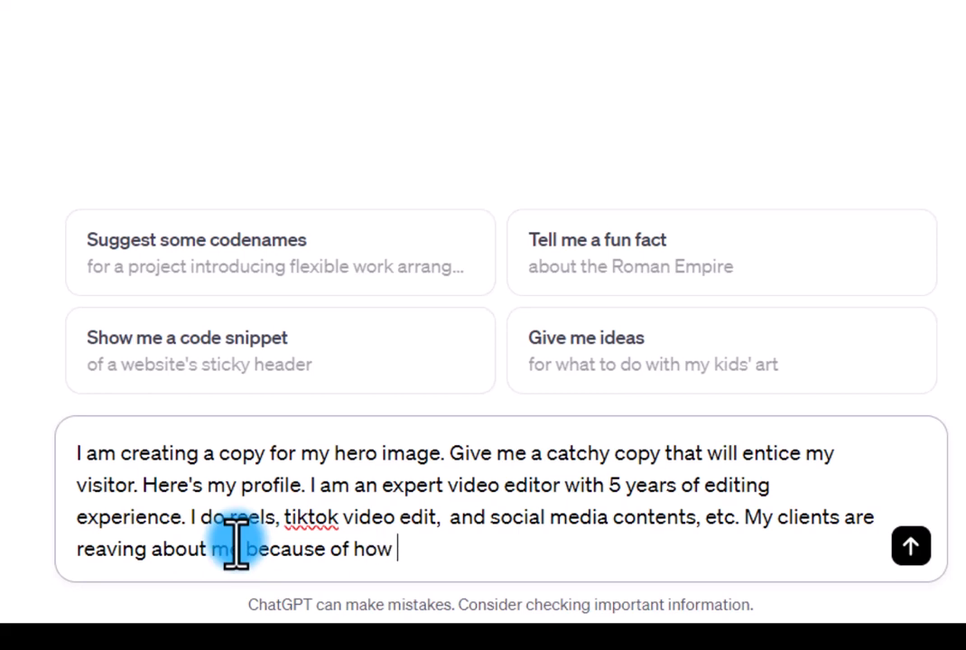
text( mana)
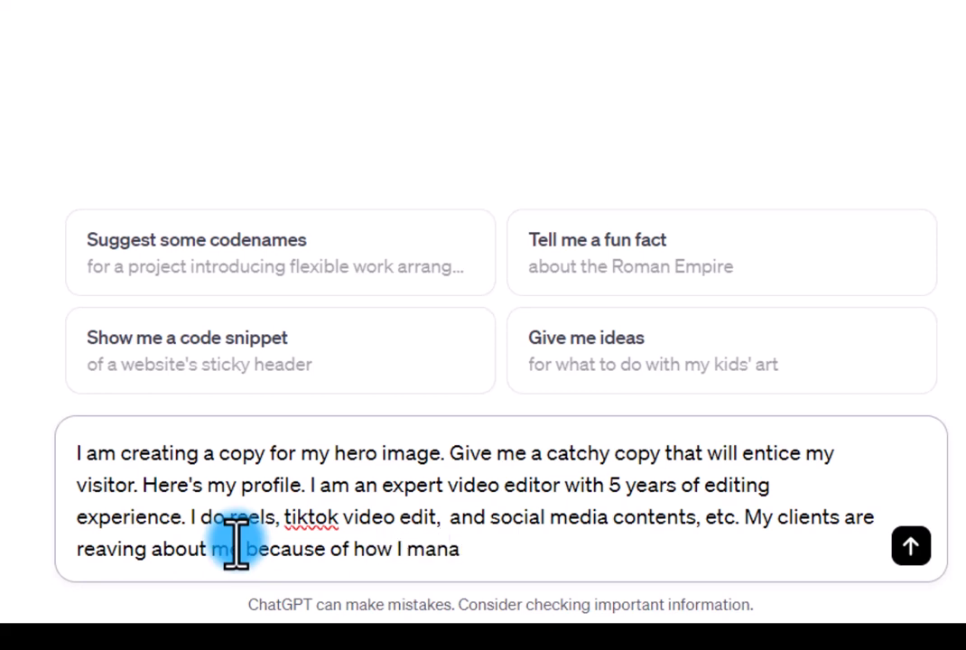
text(ge to elevate)
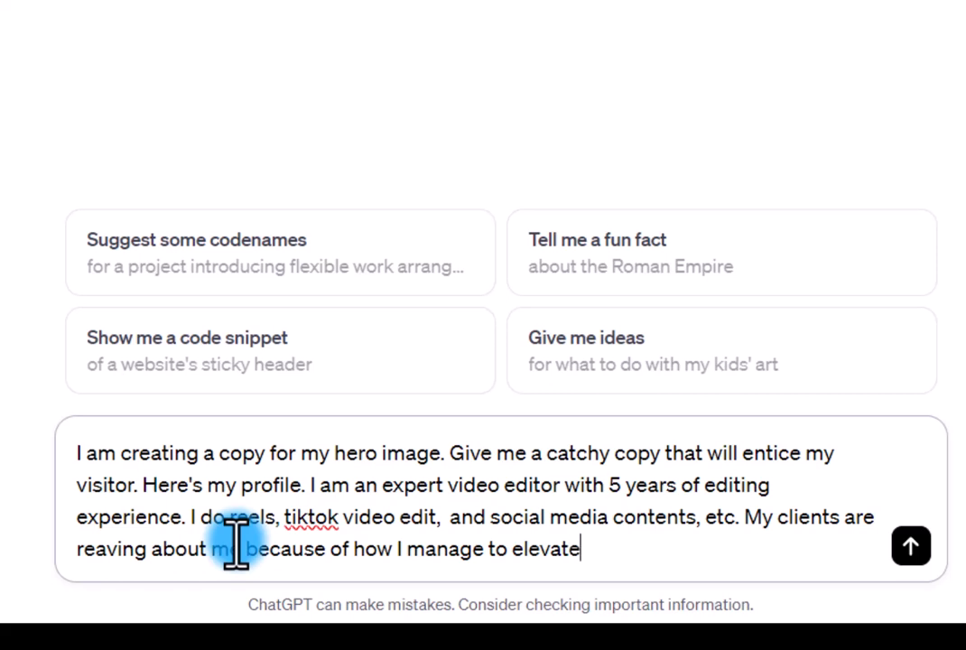
text( their)
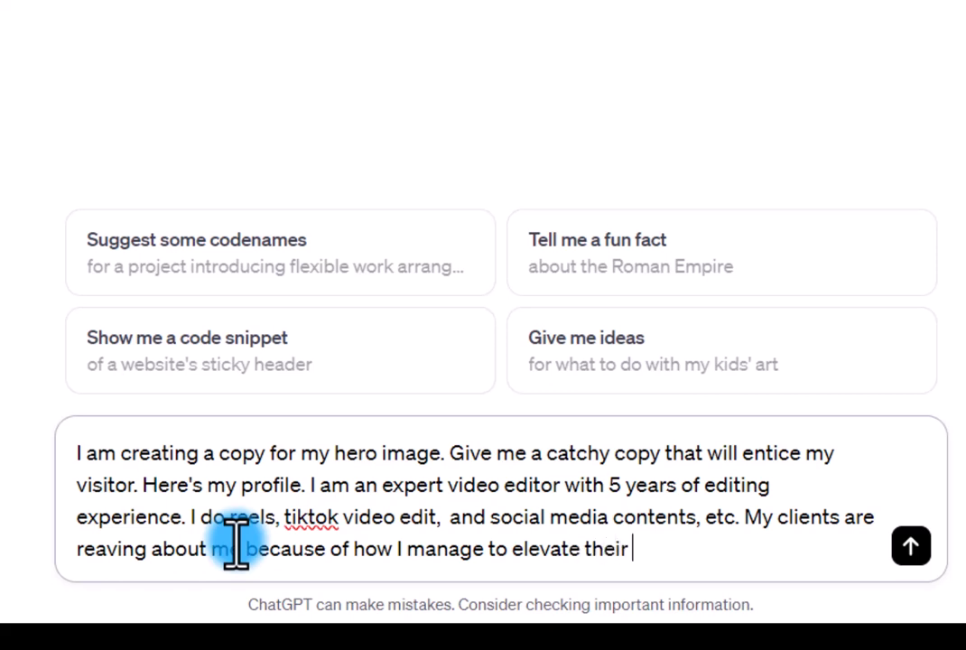
text( brand )
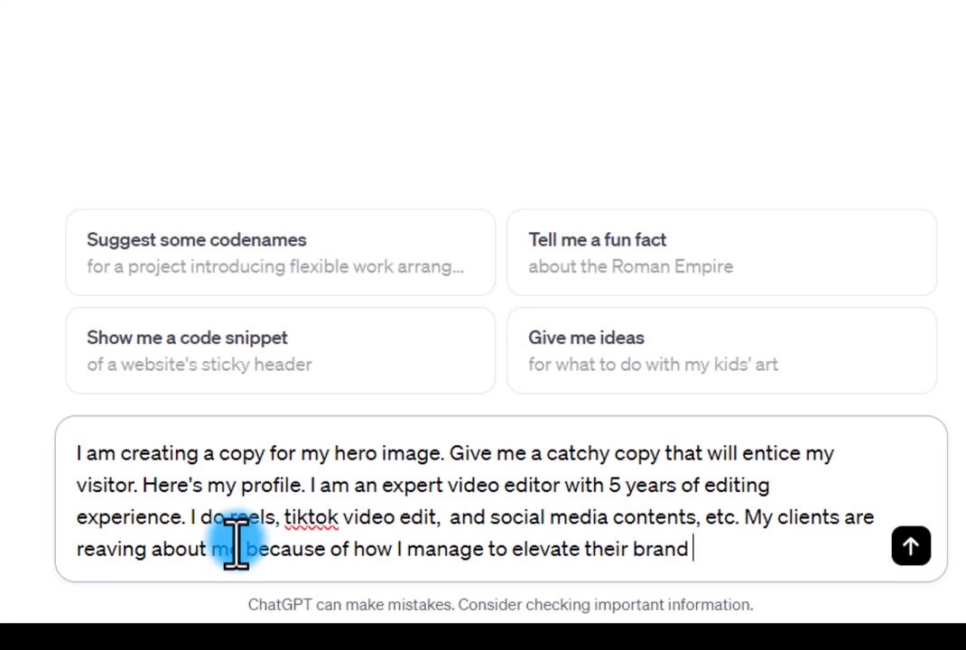
text(and business)
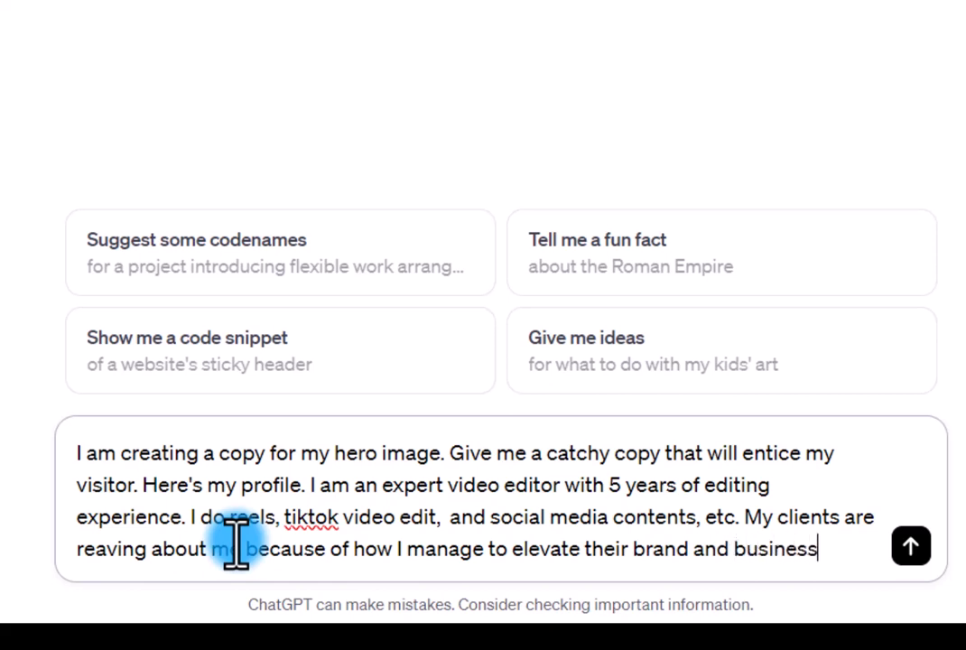
- Complete the prompt's sentence about clients with "through my video editing skills." and begin the following sentence
text( through )
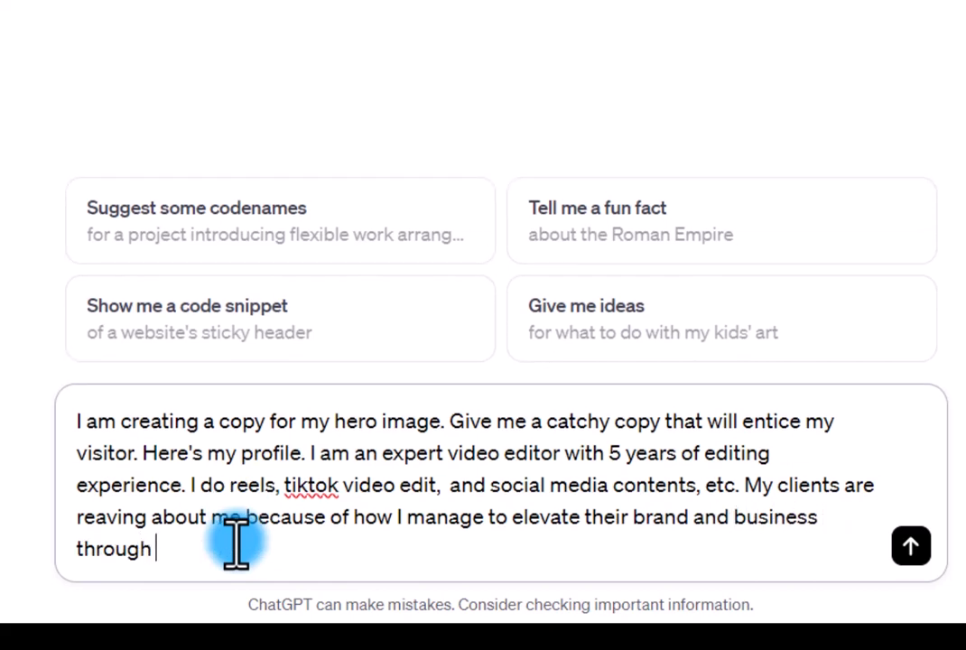
text(my vide)
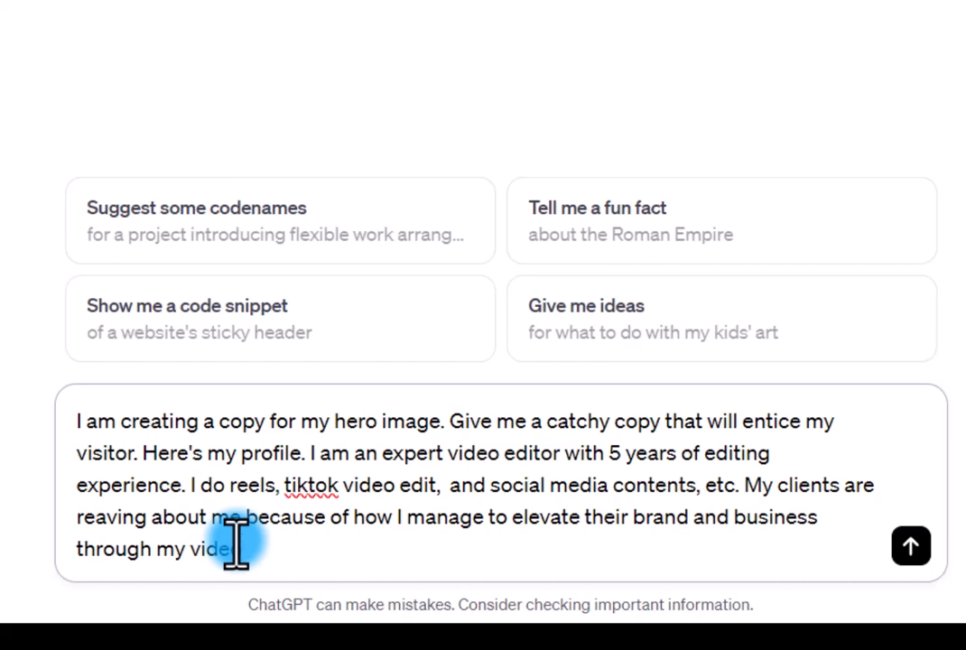
text(o editing)
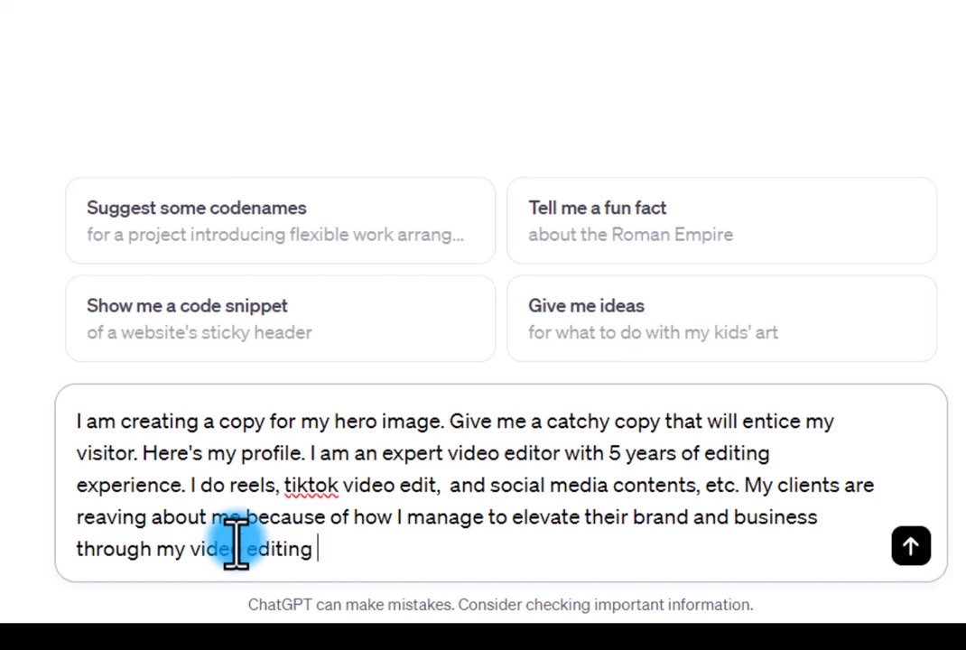
text( skilss)
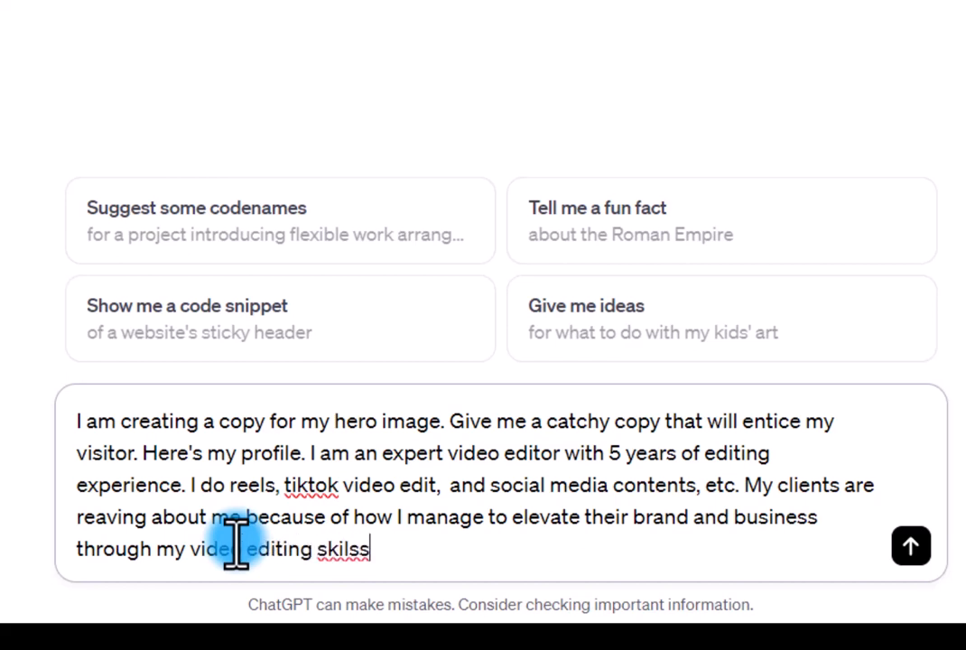
key(BackSpace)
key(BackSpace)
text(ls. Wr)
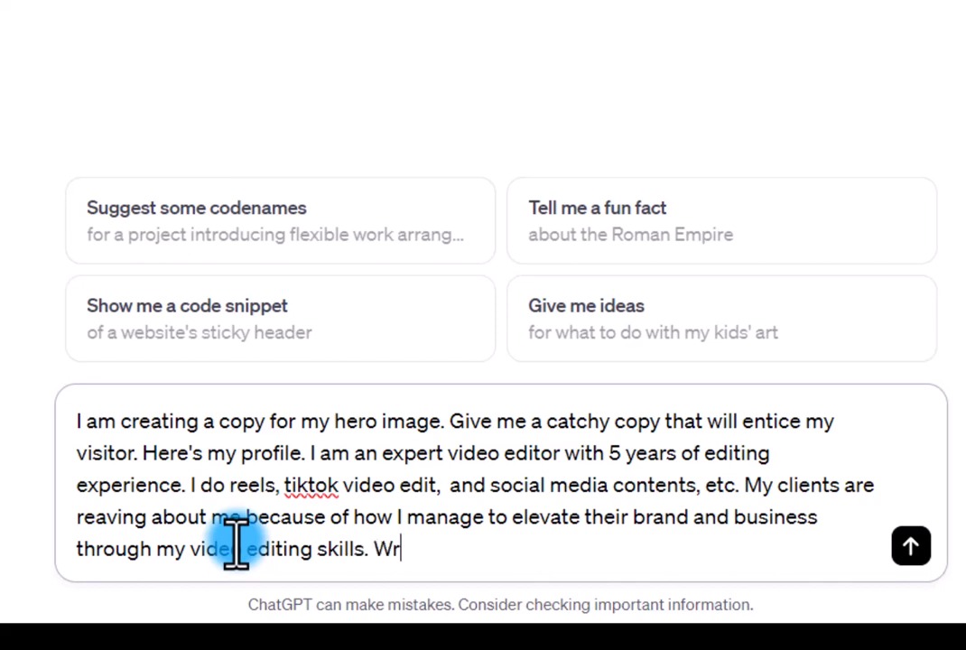
- Finish the prompt with "Write it in 4 sentences. Make it appealing to small business owners but don't exaggerate."
text(ite it in )
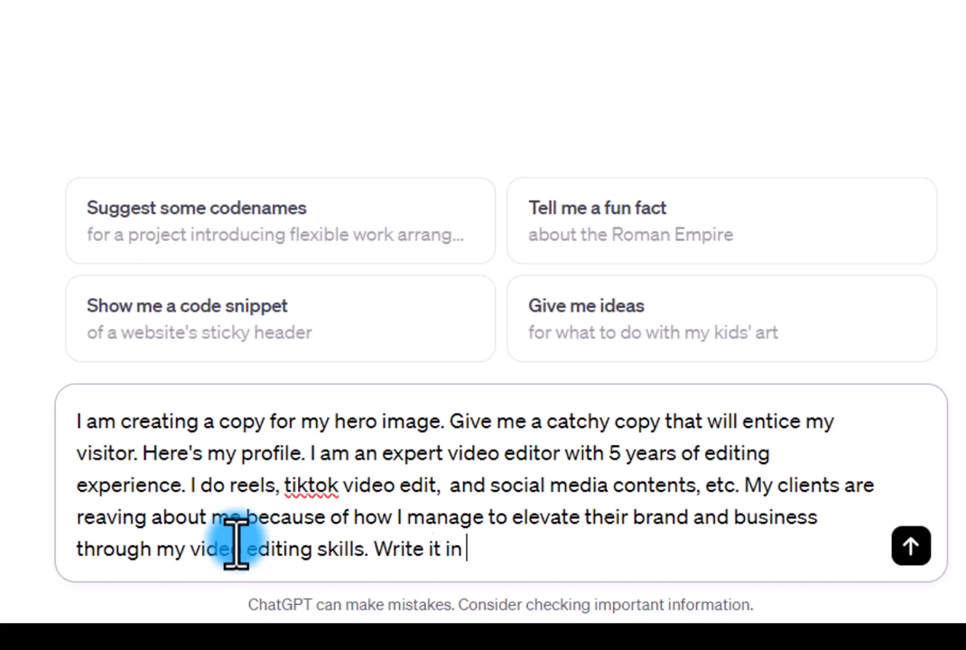
text(4 sent)
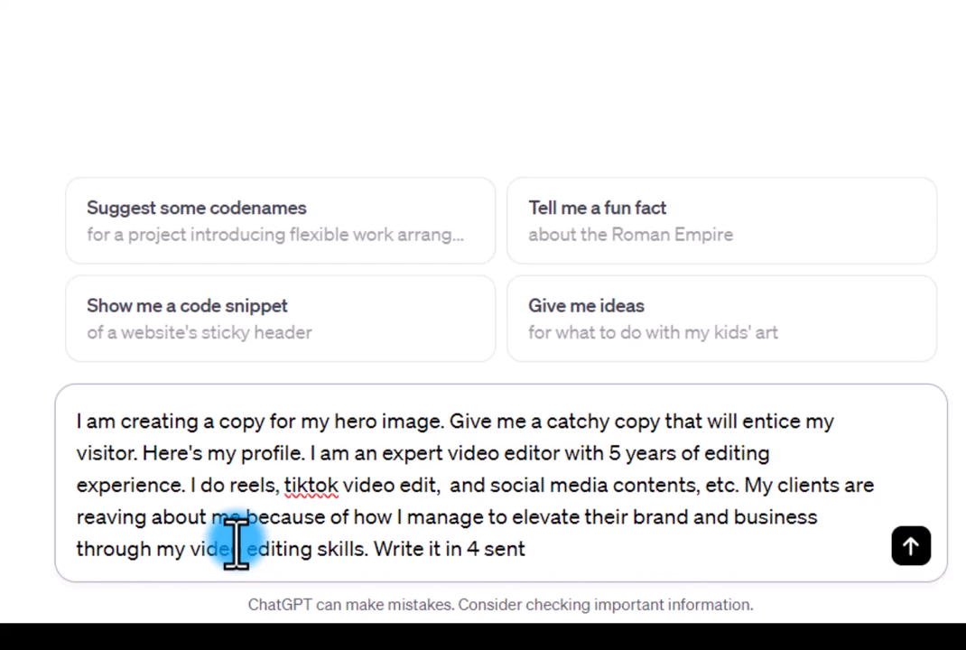
text(ences)
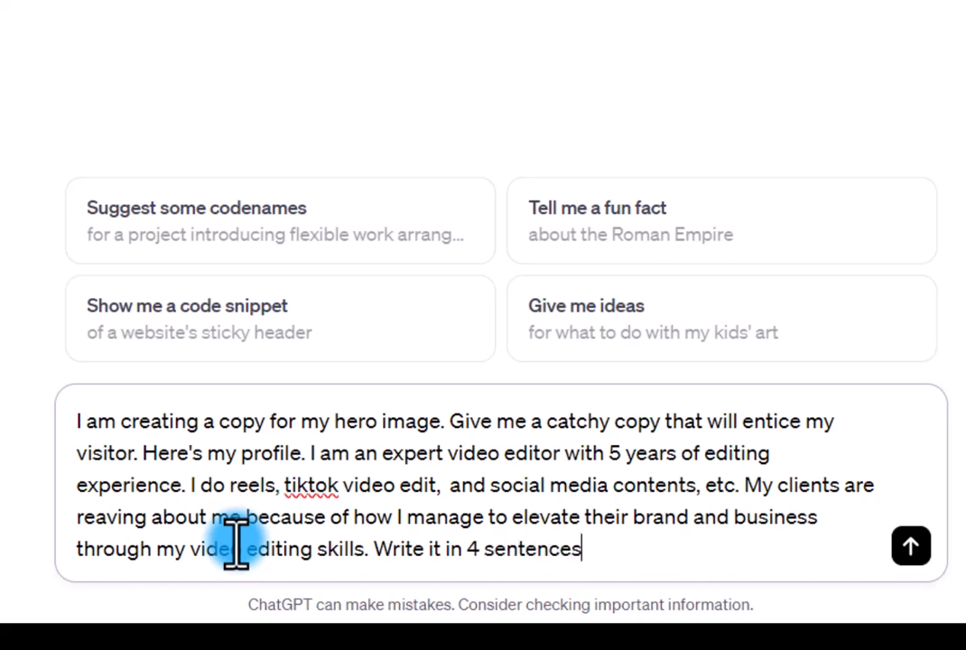
text(. Make it )
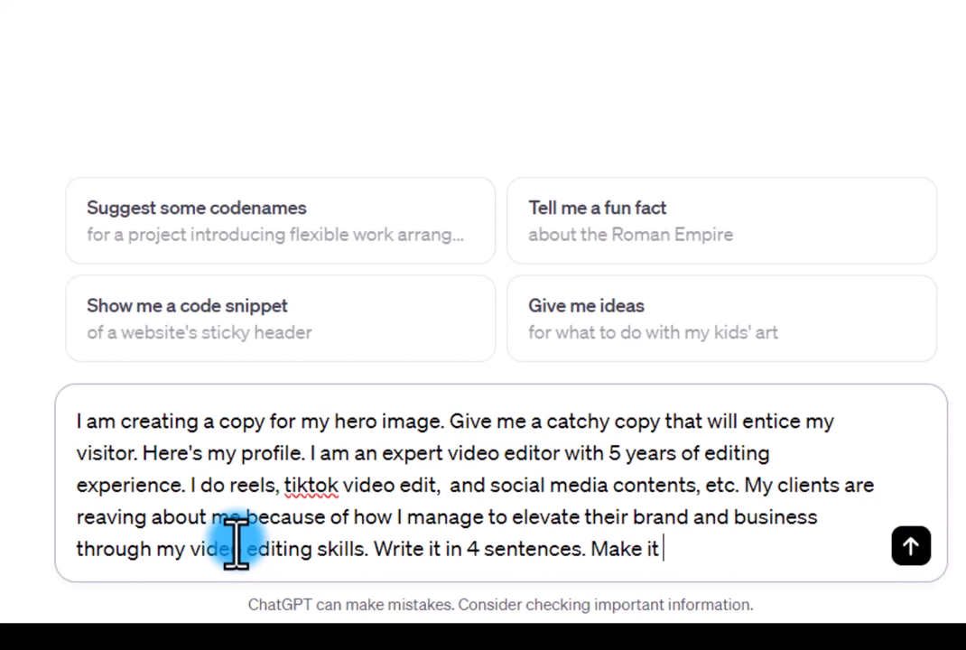
text(appealing )
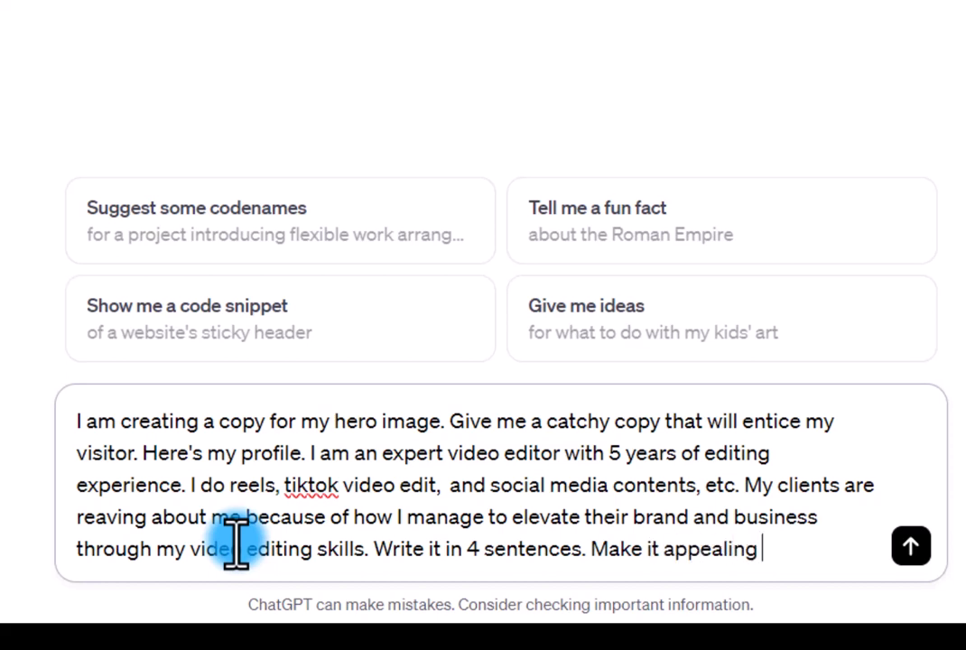
text(a to sm)
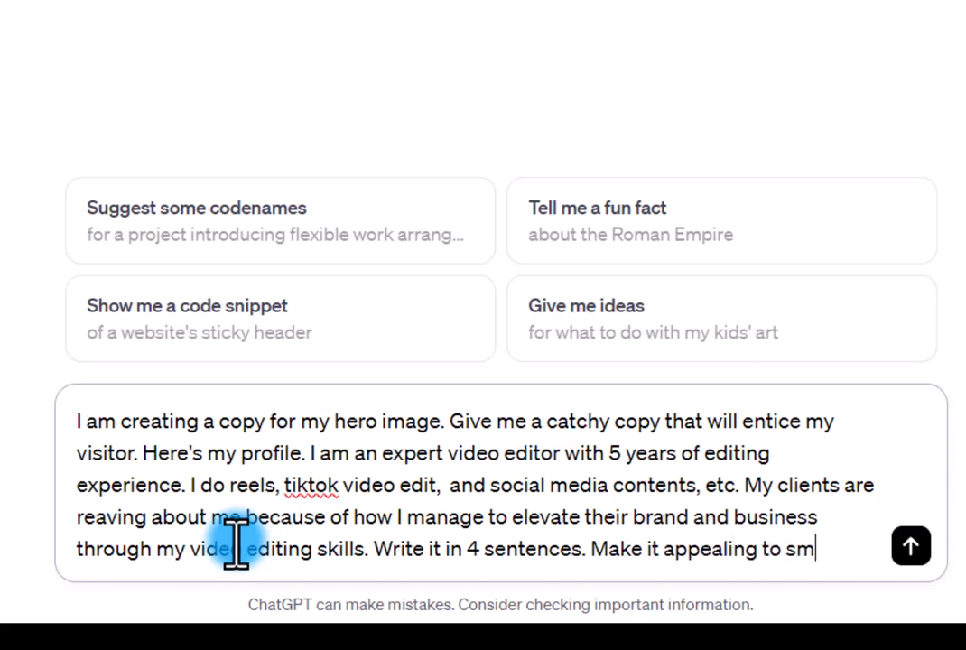
text(all business )
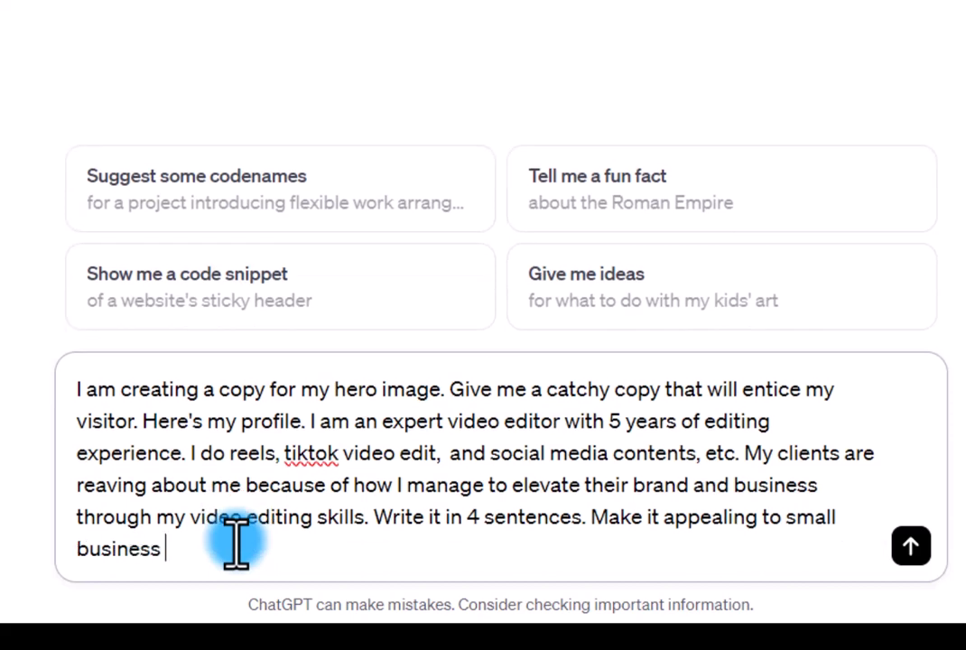
text(owners but )
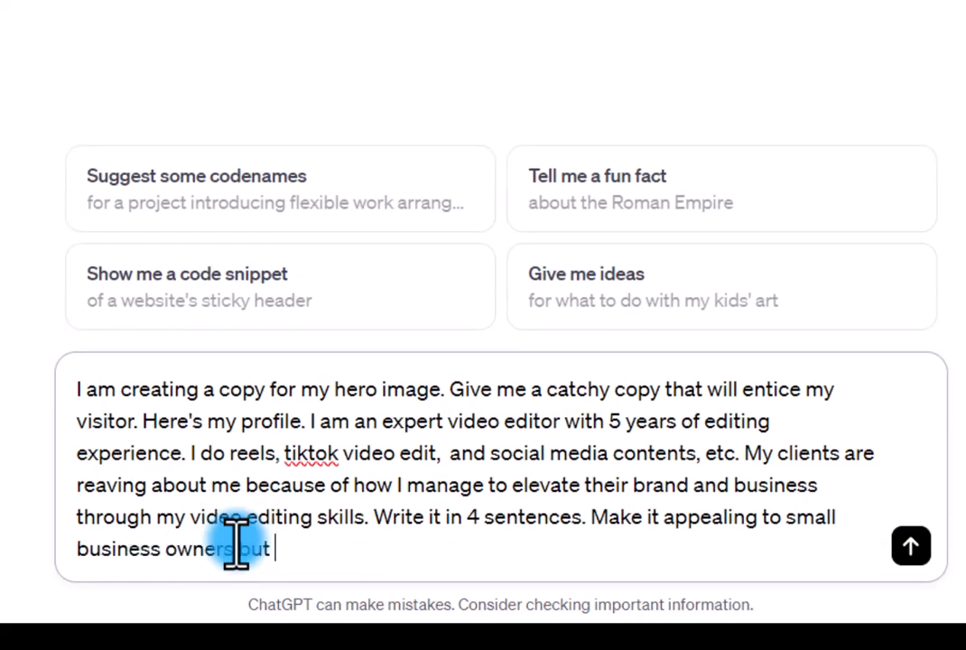
text(don't exaggerate.)
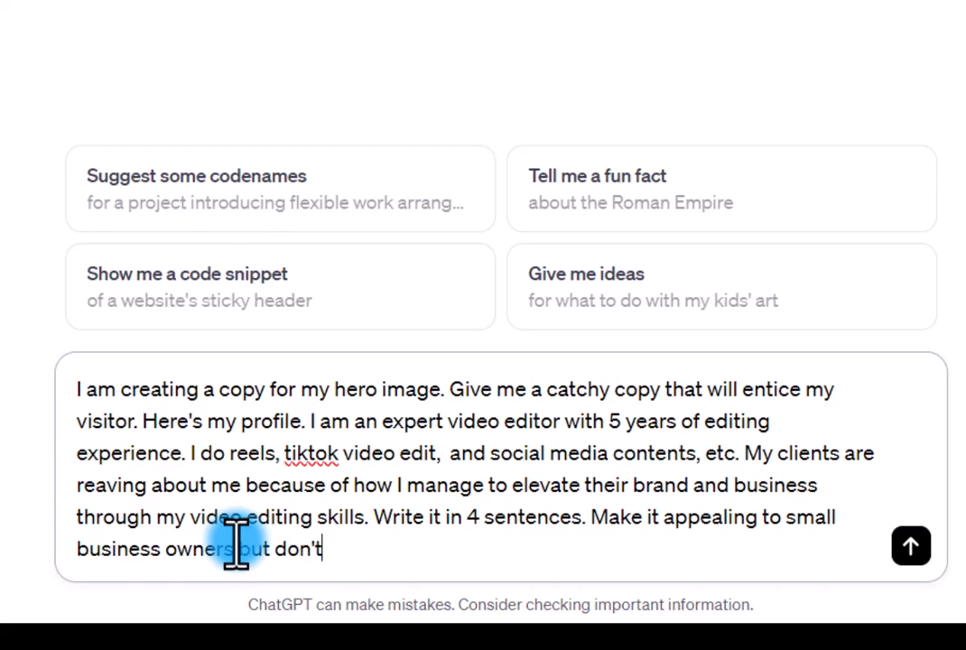
- Correct the spelling of "tiktok" to "TikTok" in the prompt and submit it
right_click(298, 454)
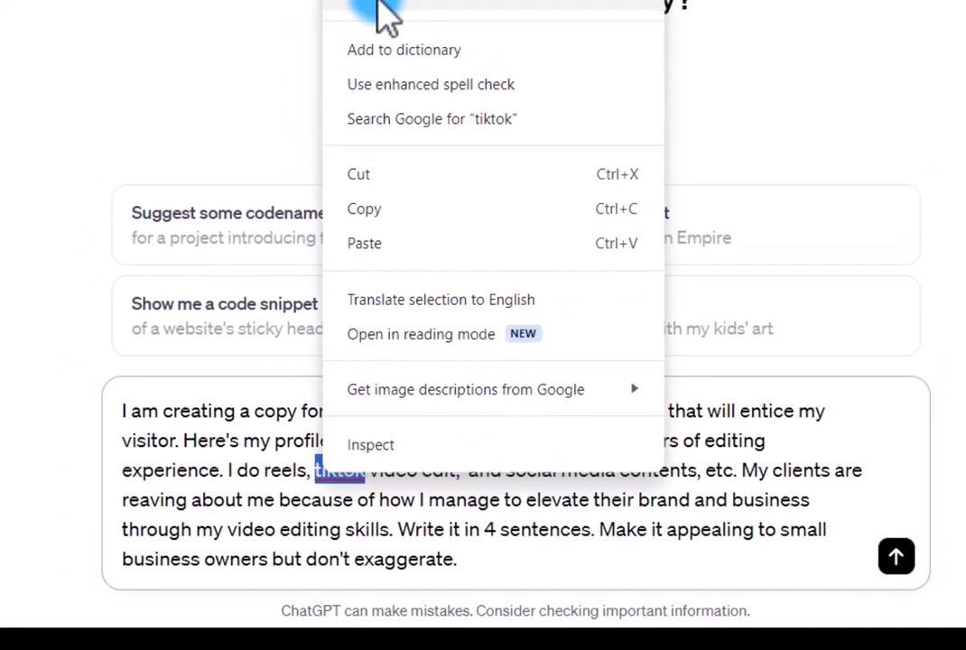
click(371, 0)
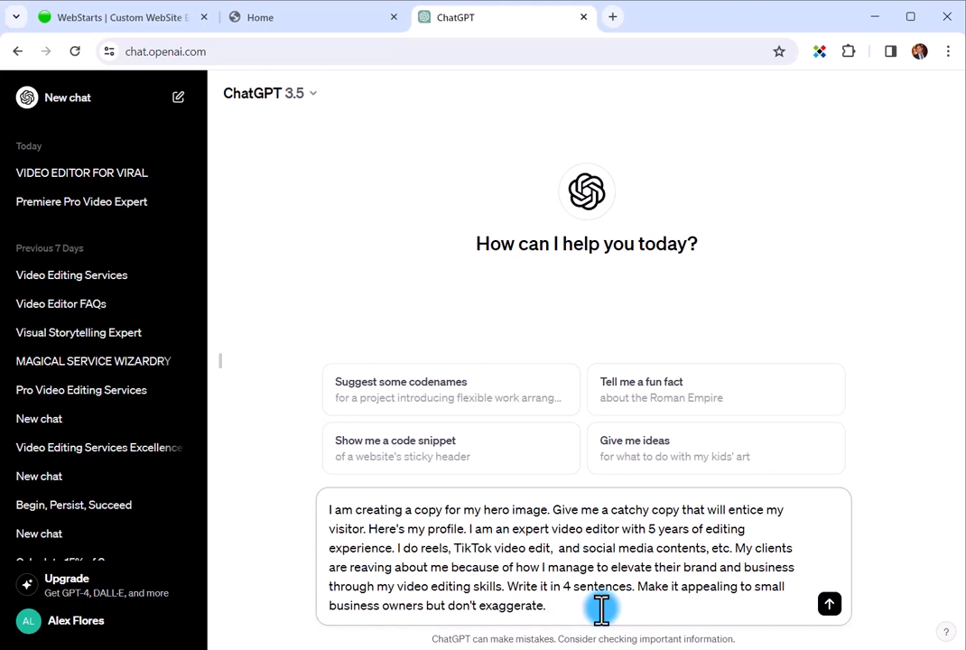
key(Return)
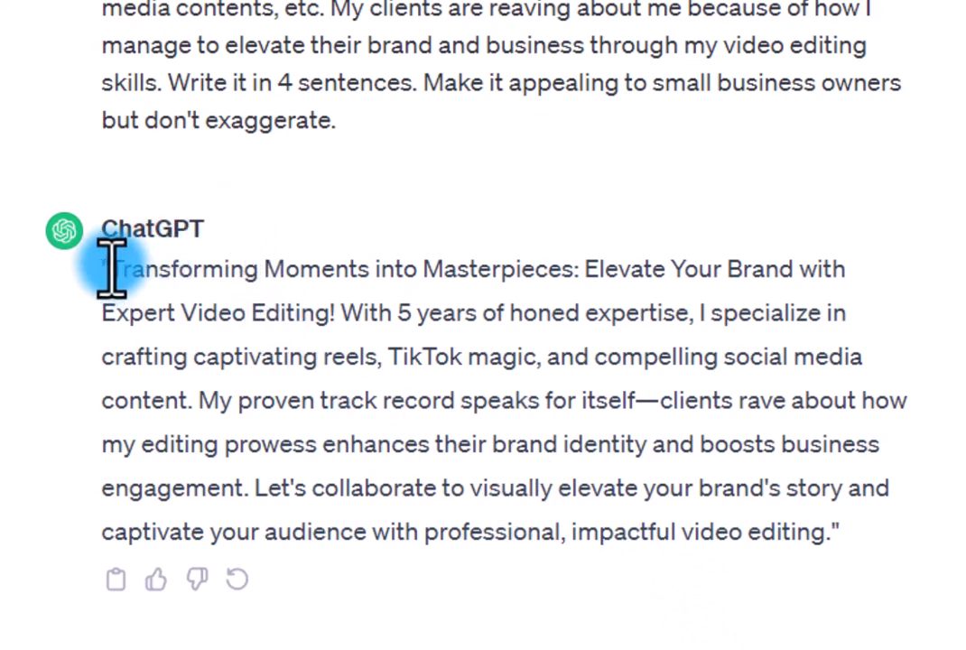
- Copy ChatGPT's generated hero copy without its quotation marks and replace the placeholder paragraph in WebStarts with it
drag(108, 271, 825, 550)
key(ctrl+c)
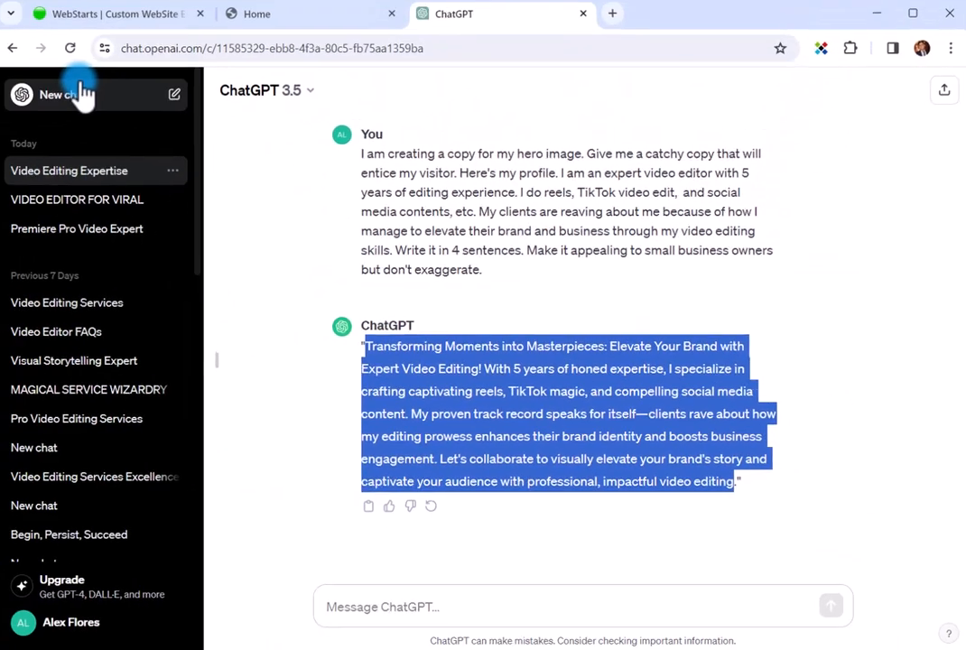
click(73, 18)
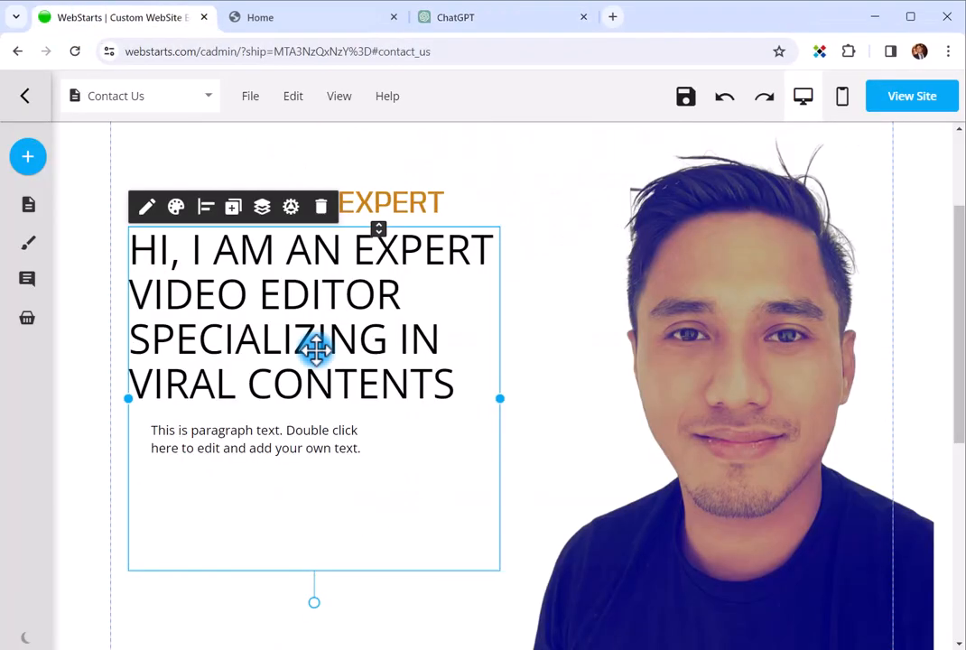
click(266, 451)
double_click(266, 448)
key(ctrl+a)
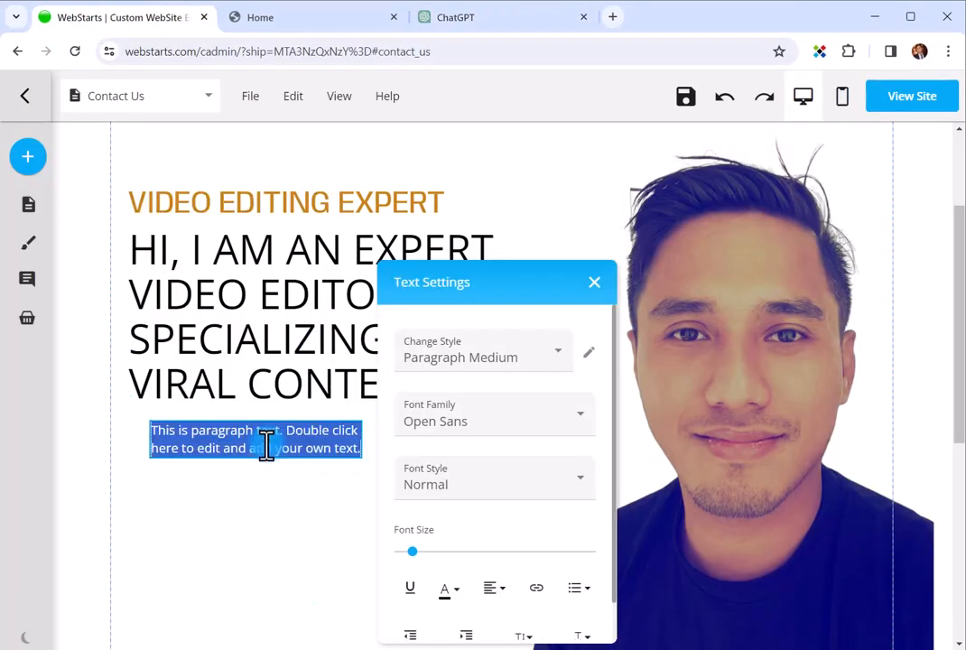
key(ctrl+v)
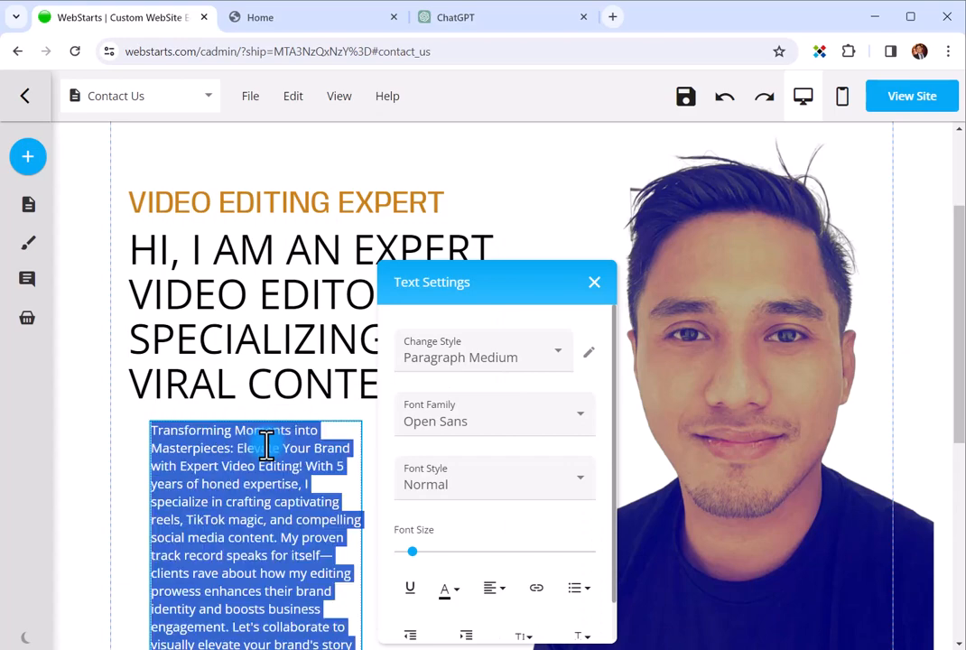
click(540, 197)
- Widen the paragraph text box to about the headline's width and align its left edge with the headline
click(352, 561)
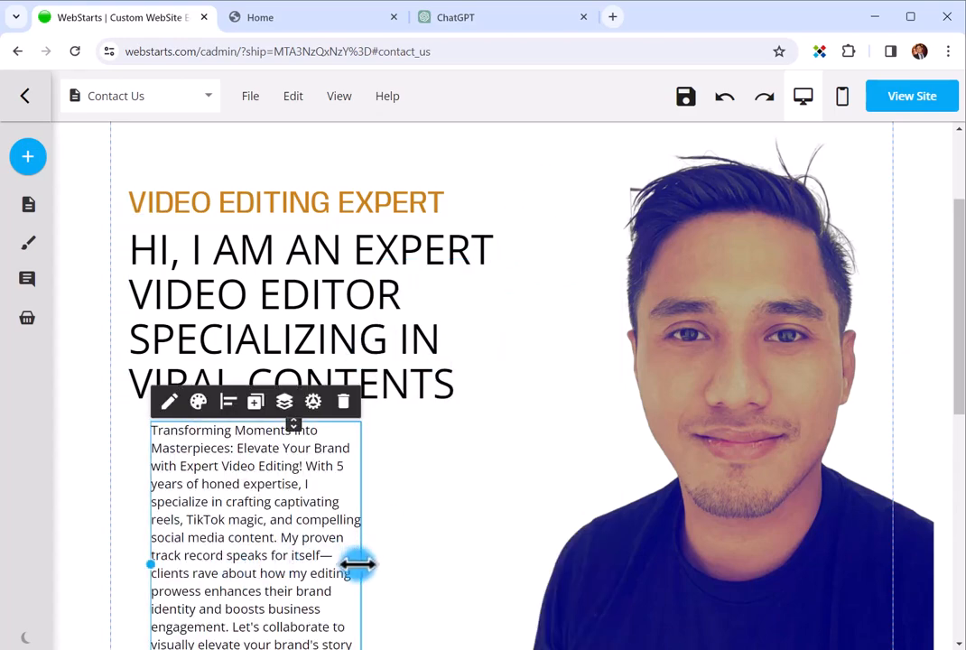
drag(357, 563, 341, 505)
click(539, 428)
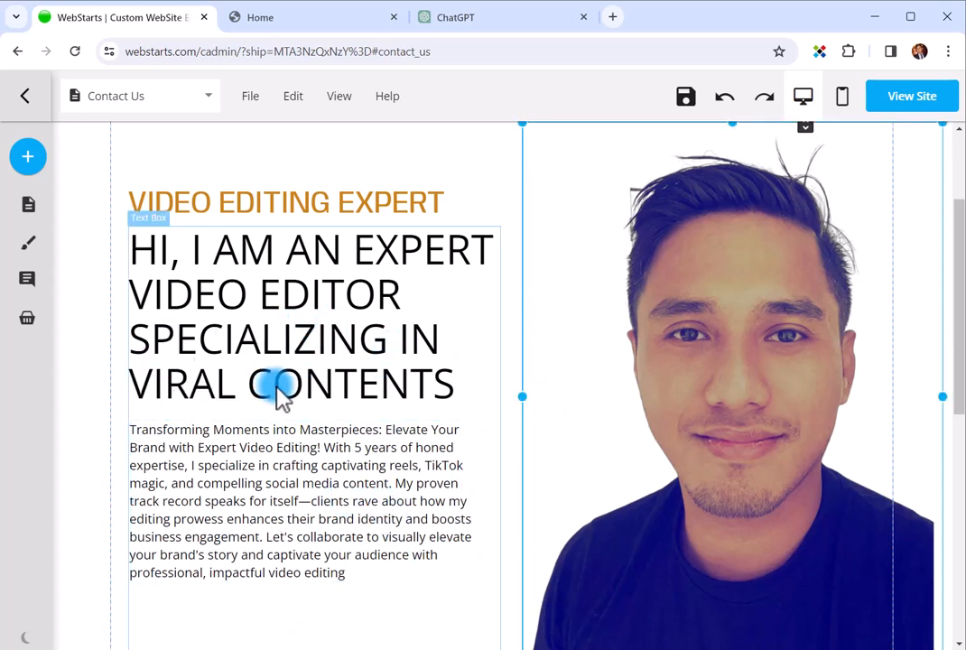
- Set the page's background color to black
click(415, 130)
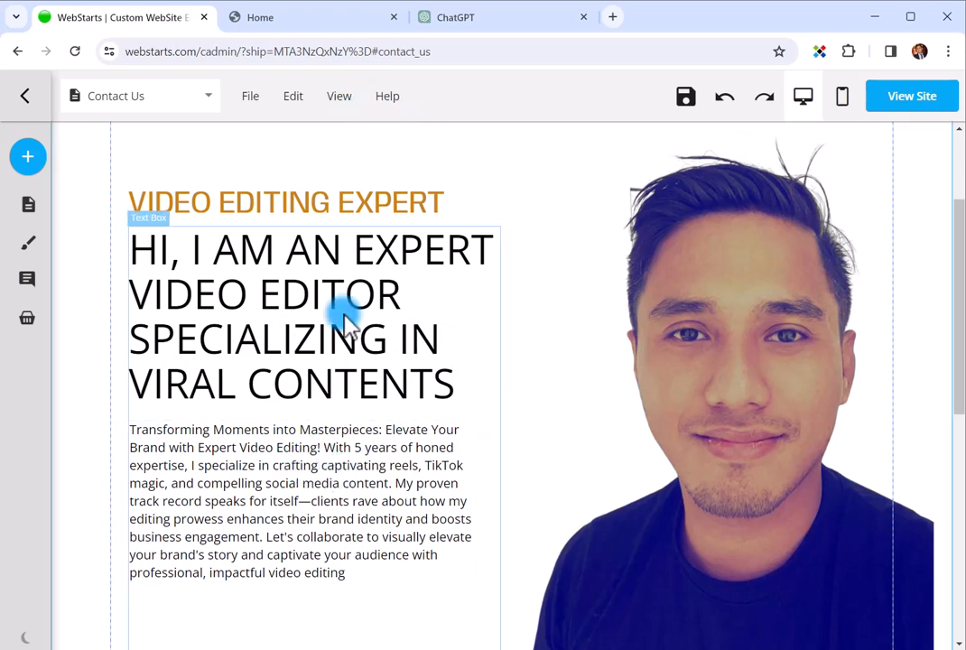
scroll(195, 404, down, 2)
scroll(199, 414, down, 2)
click(73, 603)
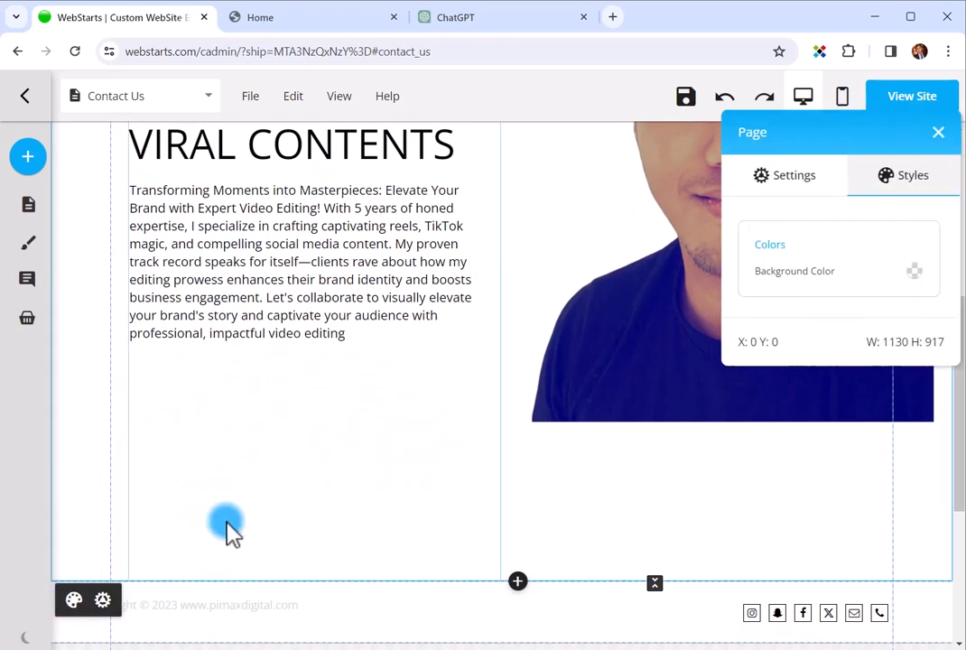
click(912, 274)
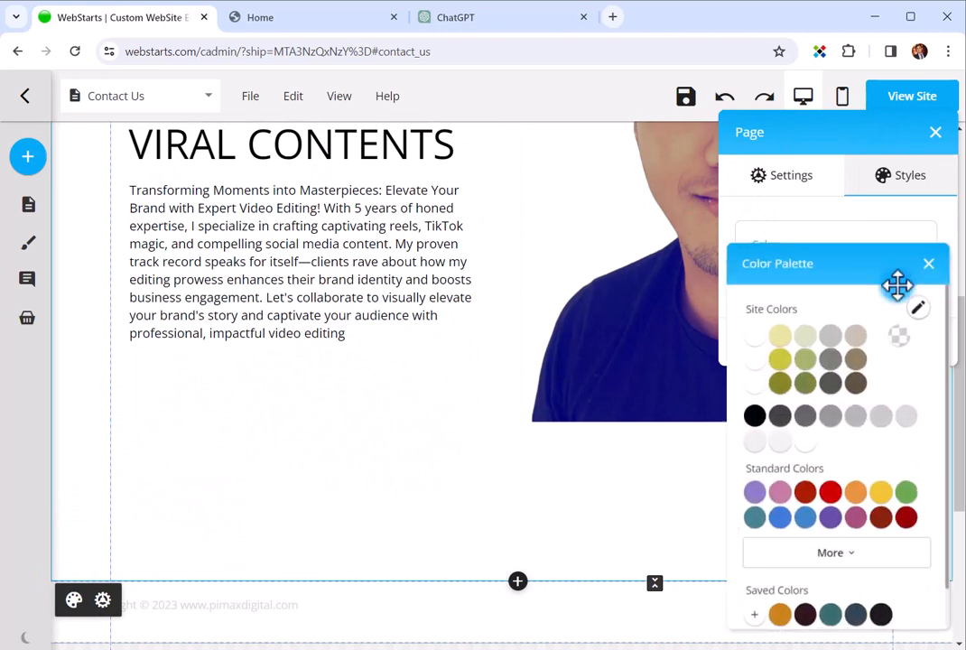
click(749, 414)
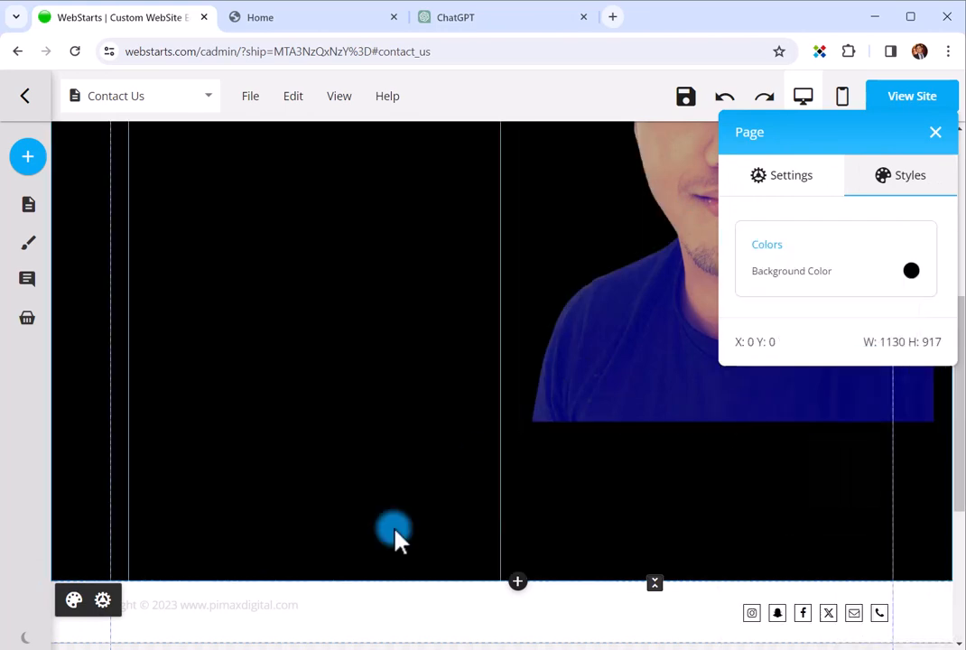
- Change the text color of the large headline "HI, I AM AN EXPERT VIDEO EDITOR SPECIALIZING IN VIRAL CONTENTS" to white
scroll(352, 438, up, 5)
click(337, 432)
click(338, 433)
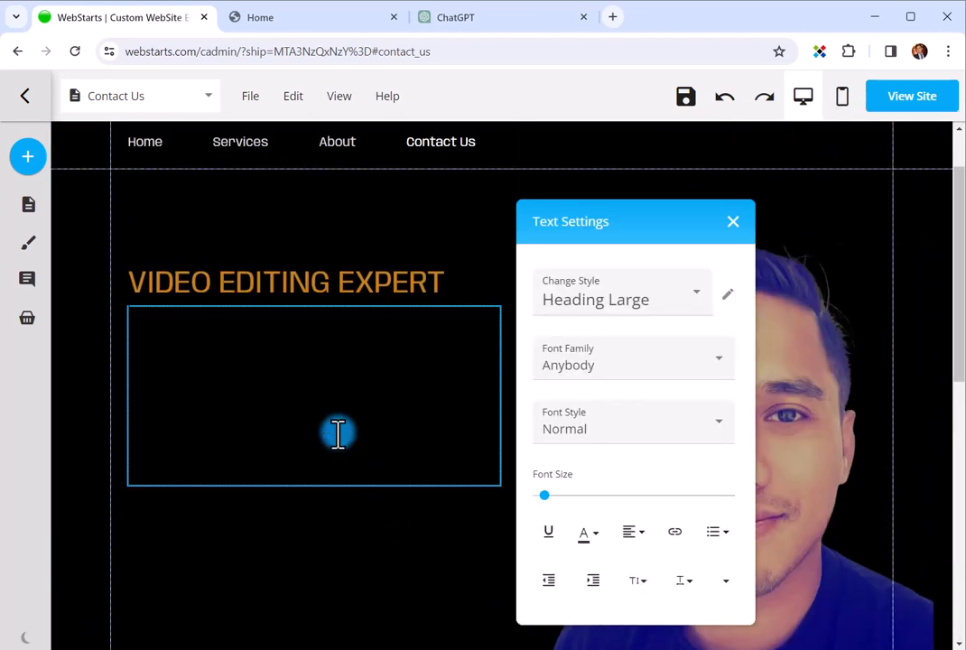
double_click(338, 433)
triple_click(337, 433)
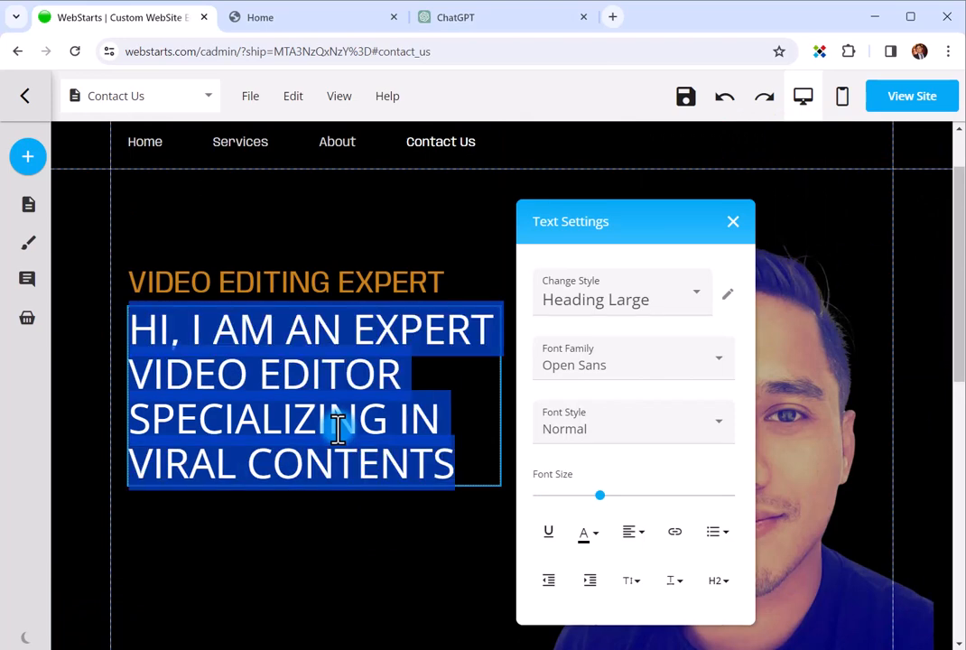
click(586, 540)
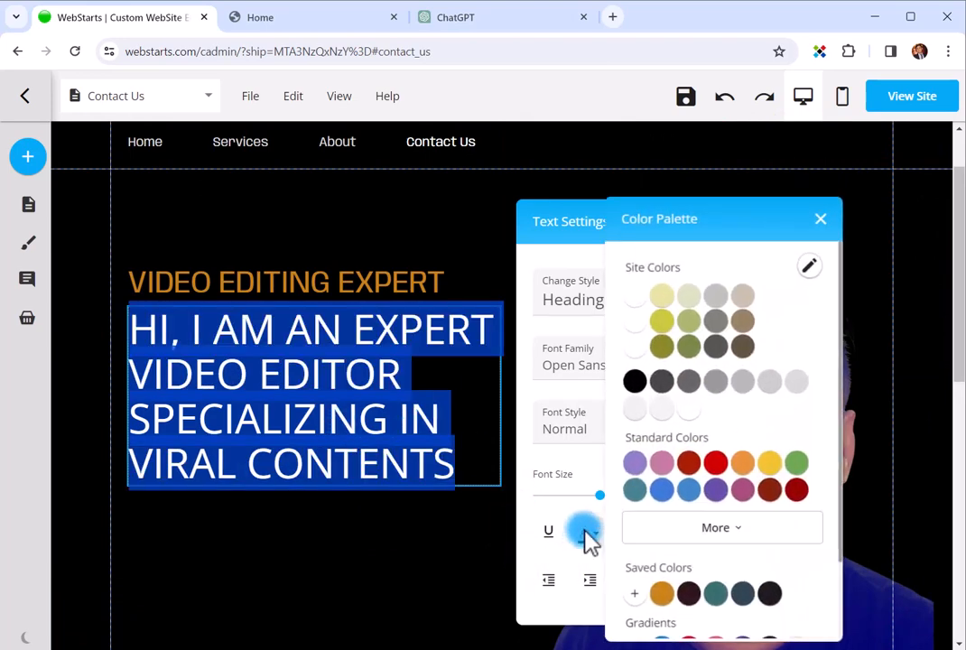
click(476, 482)
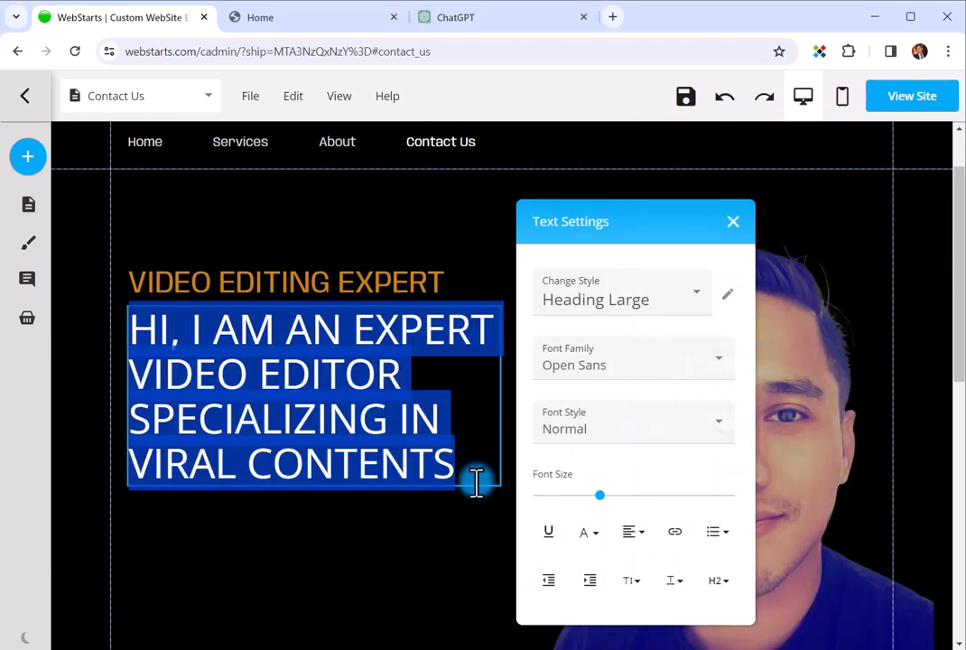
- Change the text color of the whole paragraph below the headline to white
click(435, 570)
click(324, 575)
double_click(324, 575)
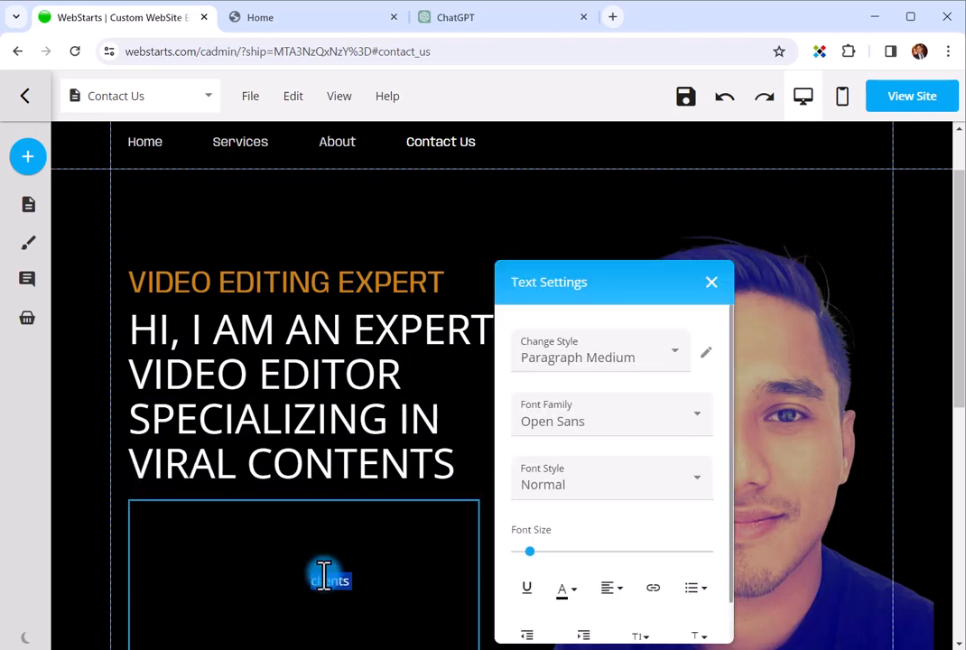
triple_click(324, 574)
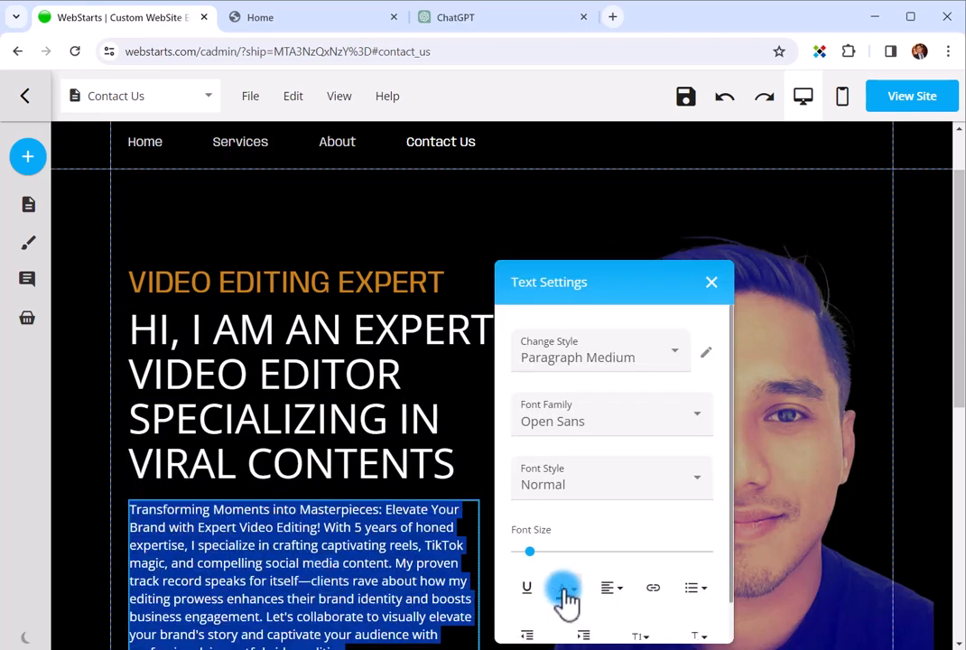
click(564, 591)
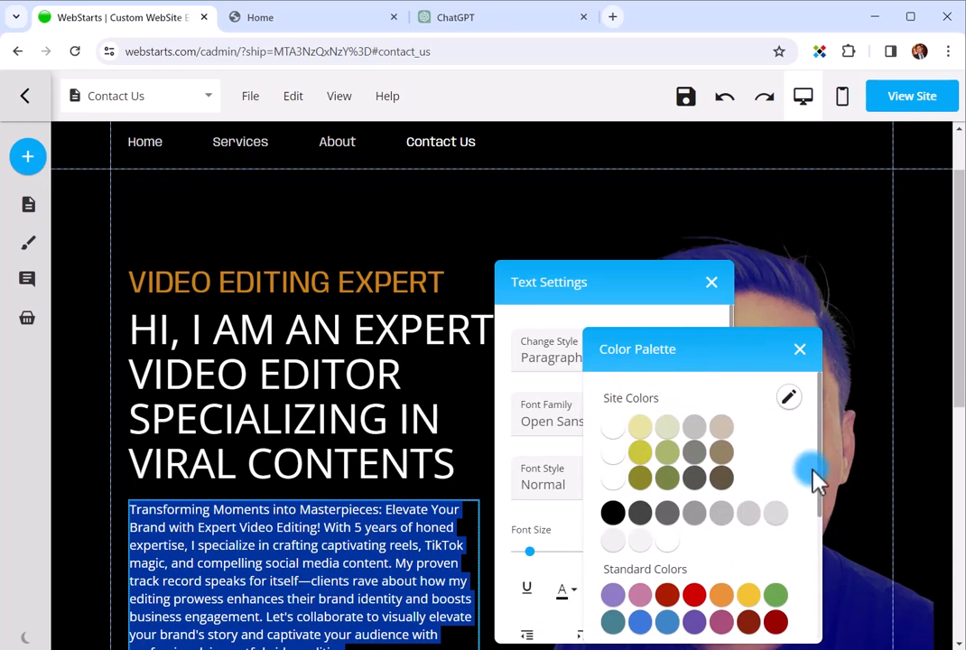
click(618, 429)
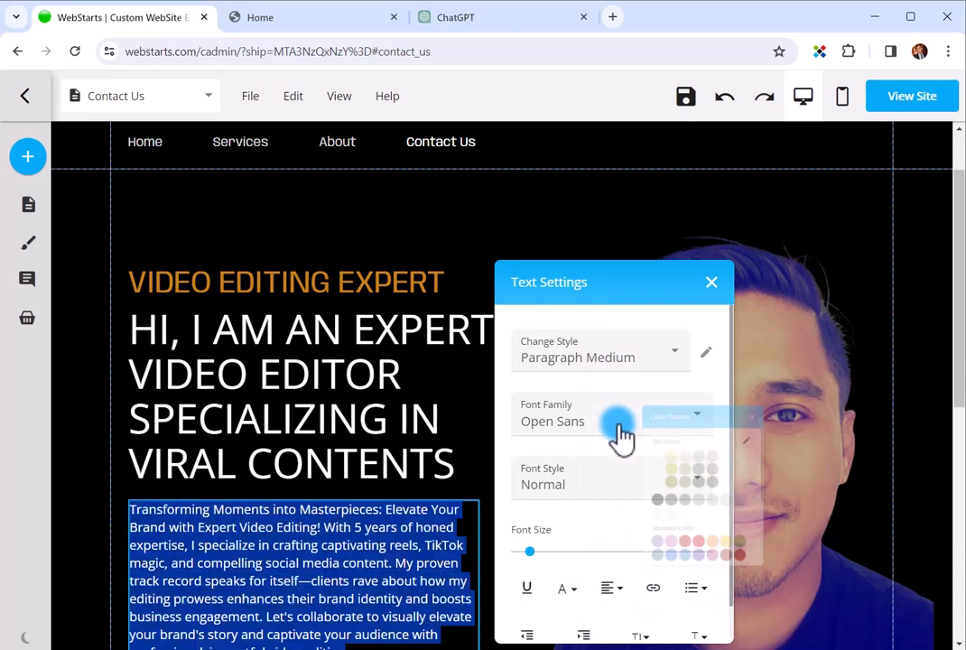
click(485, 250)
- Review the restyled page from the navigation menu down to the footer, checking text, image and background
scroll(533, 457, down, 3)
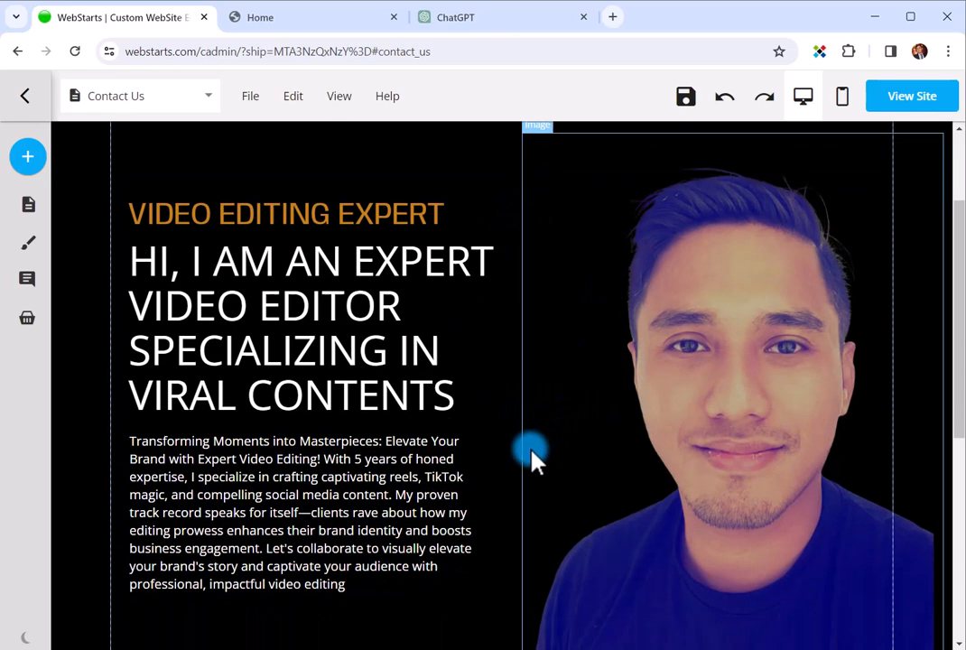
scroll(495, 542, up, 5)
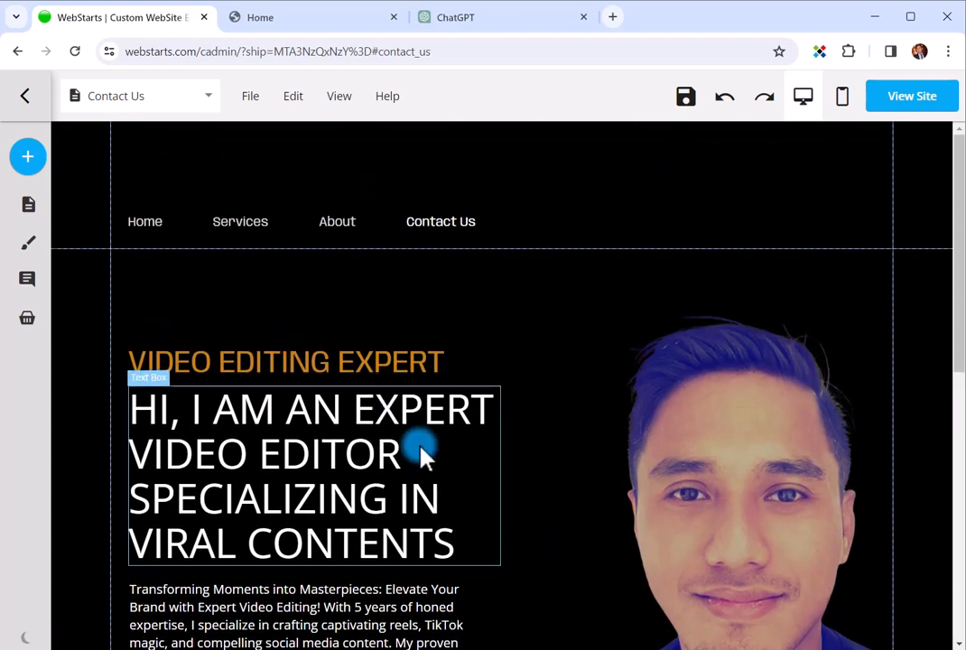
scroll(497, 497, down, 5)
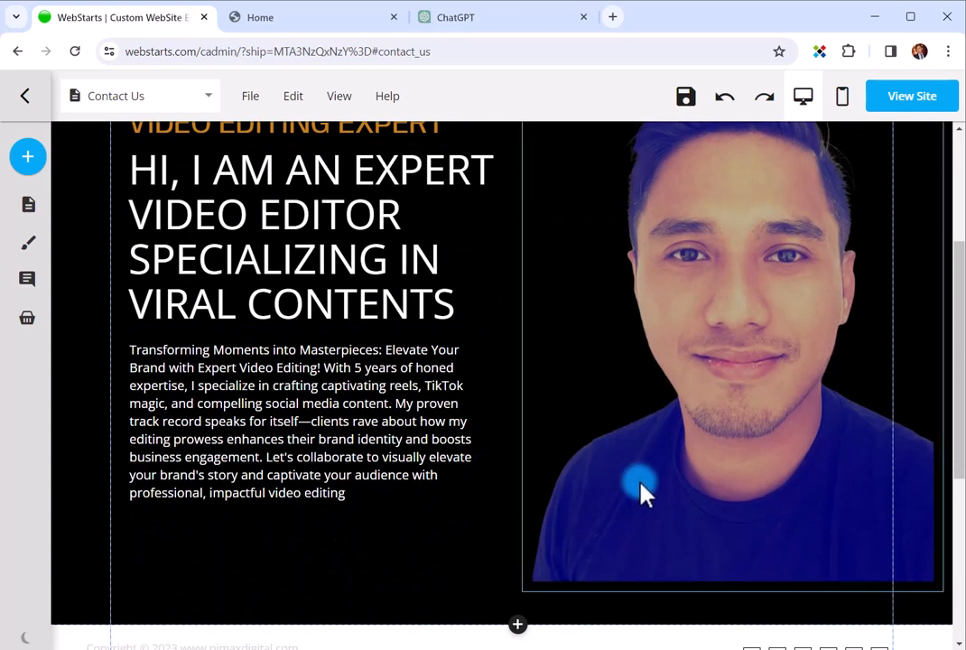
scroll(256, 441, up, 5)
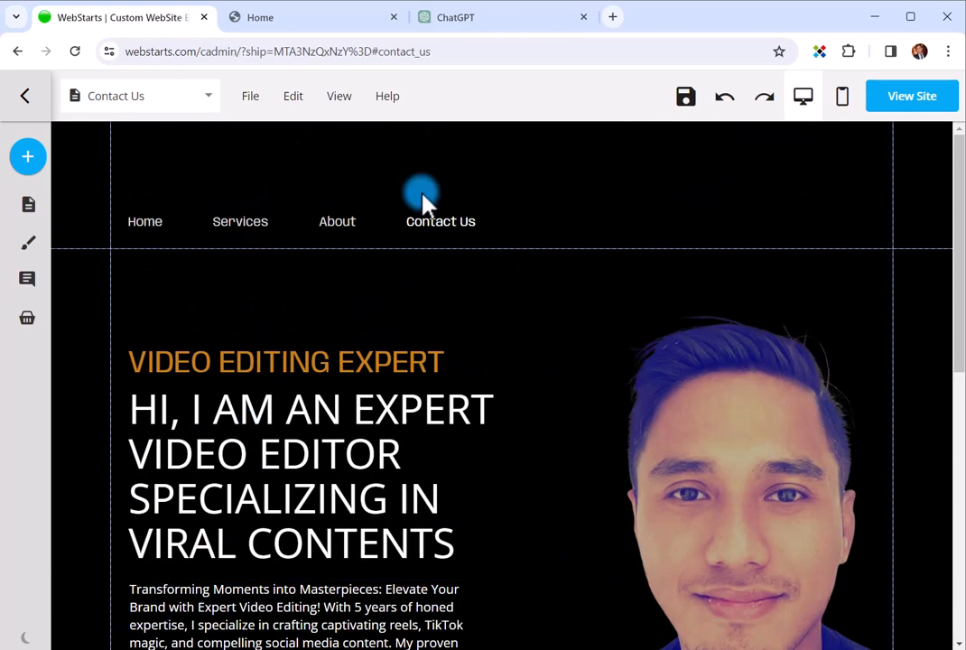
scroll(493, 514, down, 7)
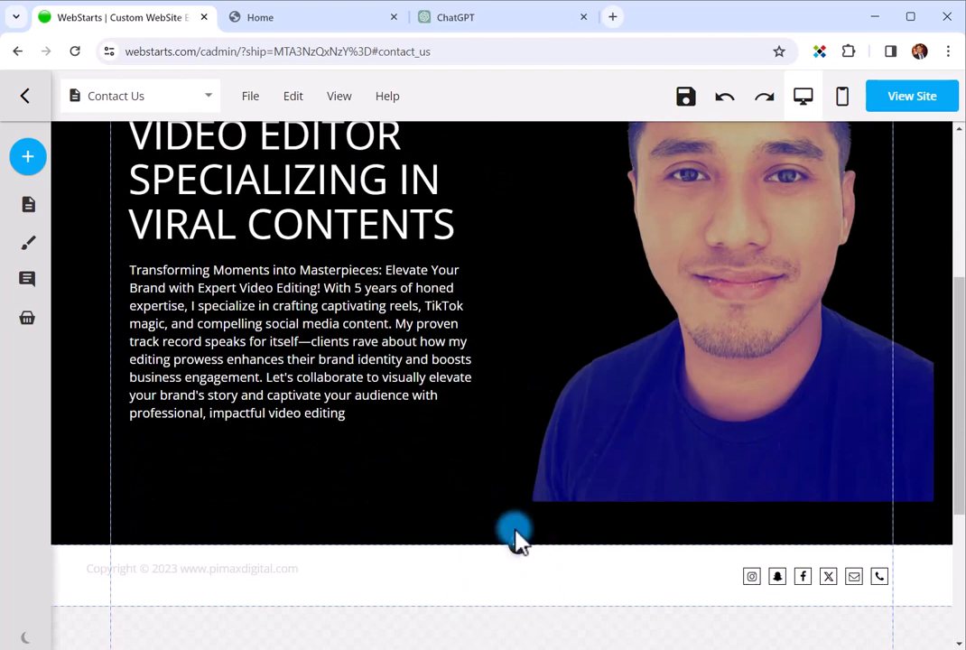
scroll(517, 538, up, 5)
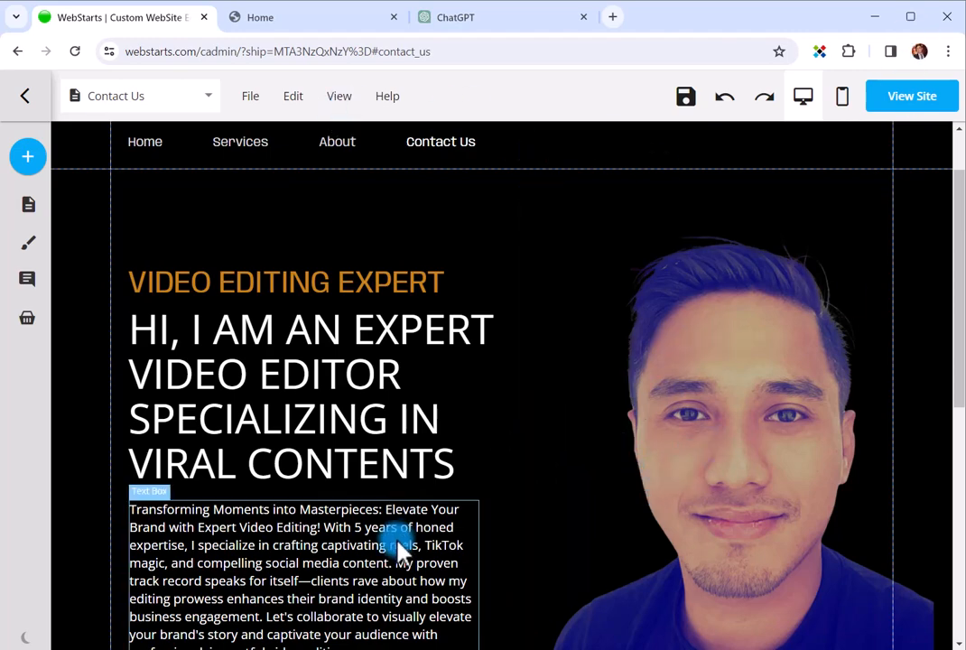
scroll(420, 547, down, 3)
scroll(417, 588, down, 2)
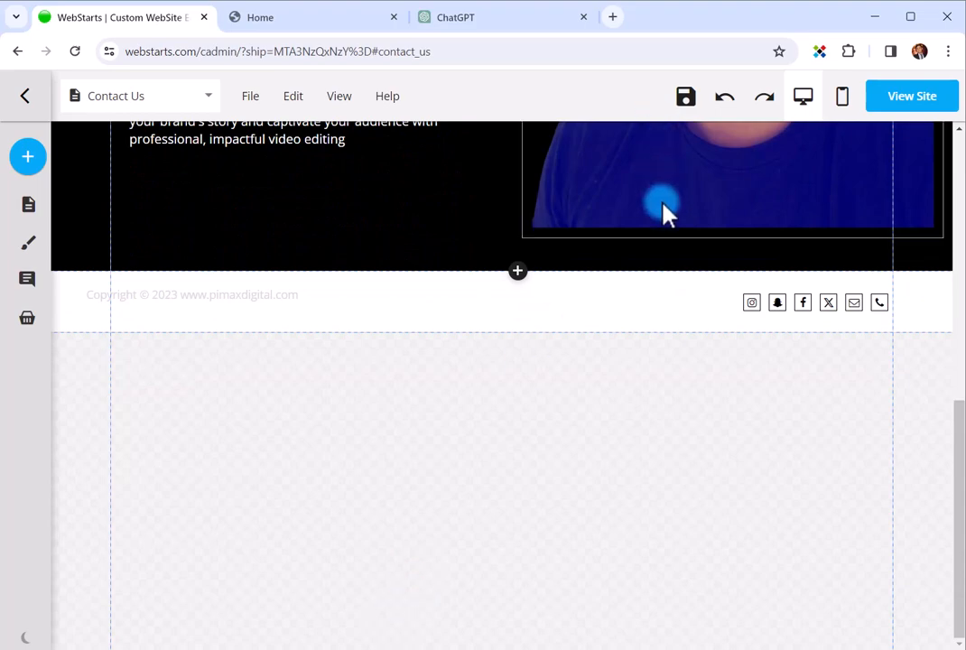
scroll(289, 614, up, 3)
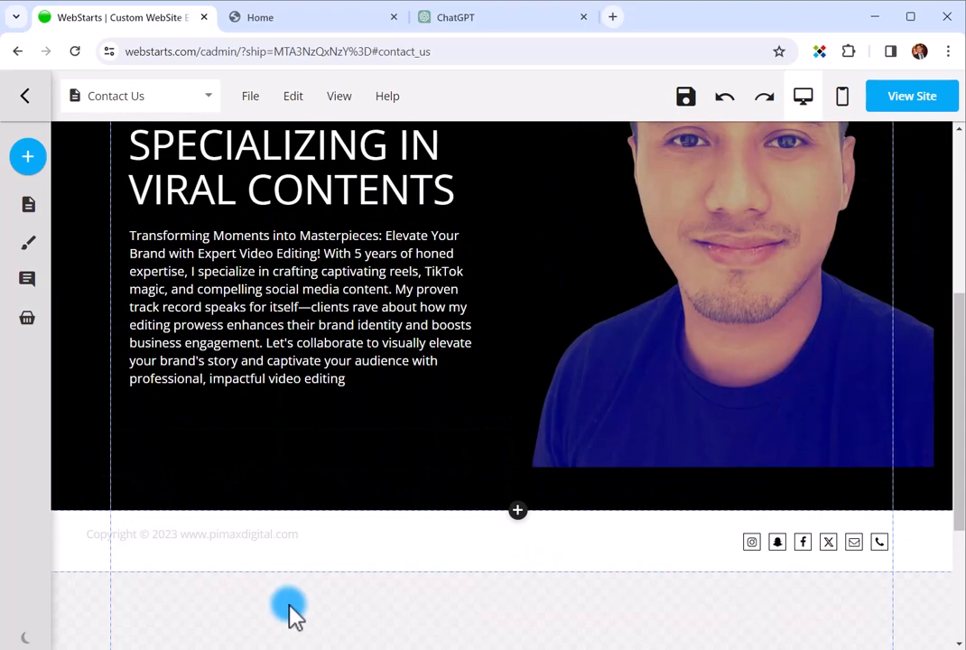
scroll(280, 560, up, 2)
- Add a square shape to the hero section and shrink it to about 32 by 32
mouse_move(9, 318)
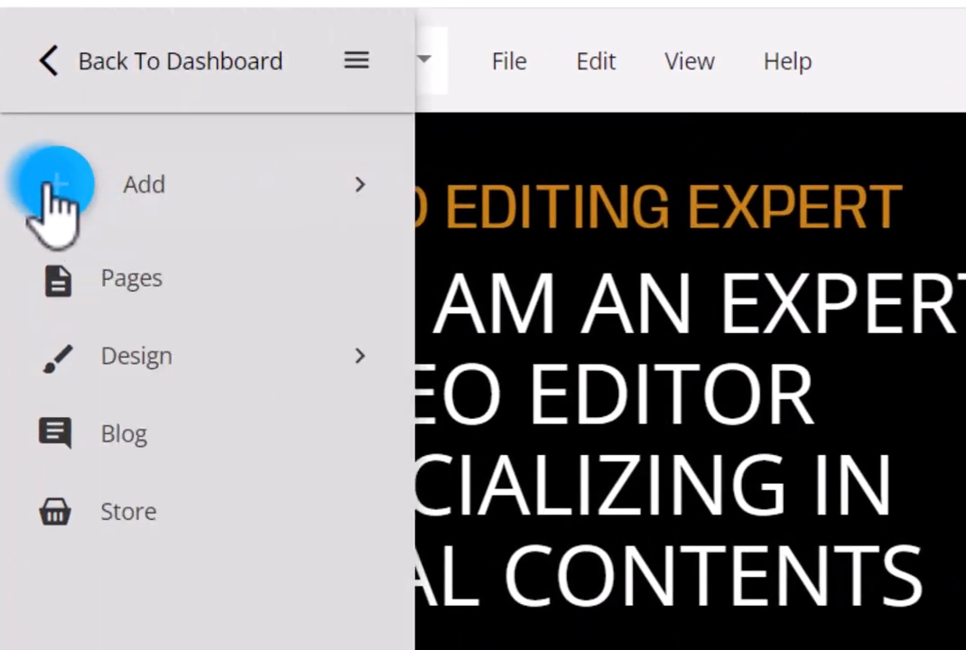
click(56, 186)
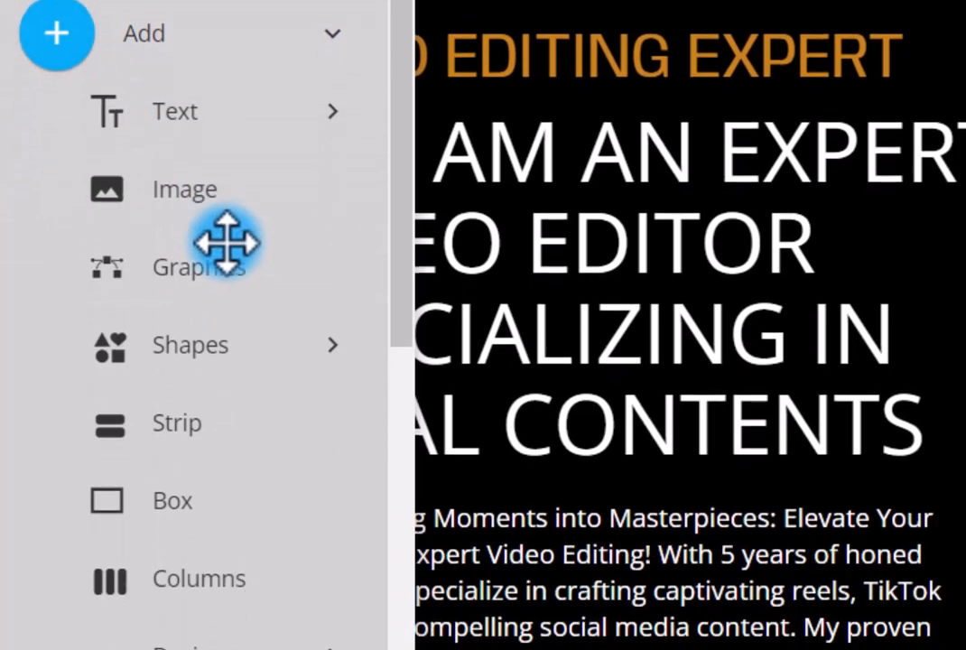
click(229, 359)
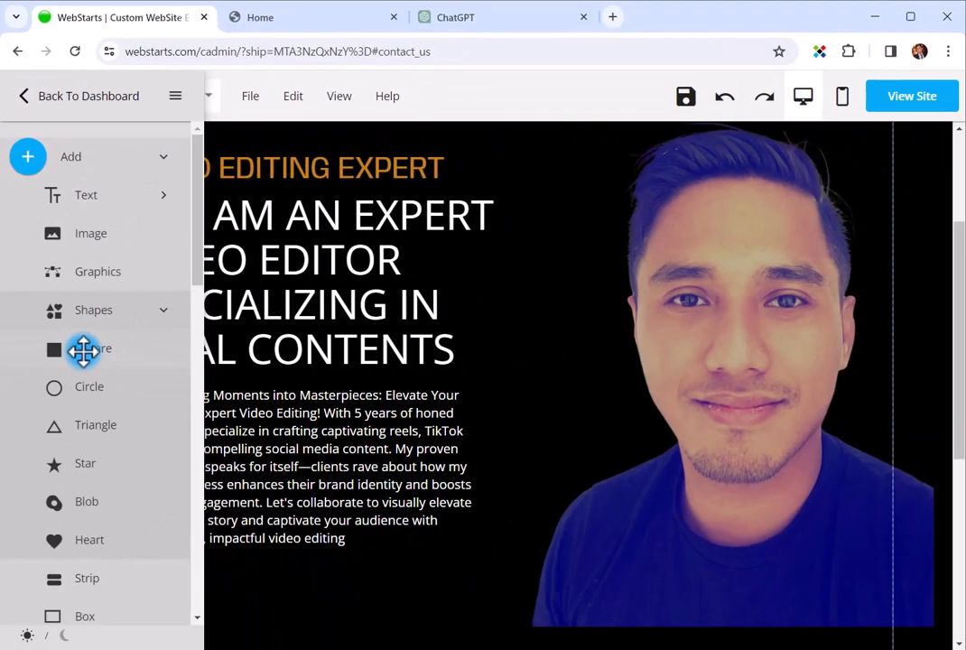
click(83, 351)
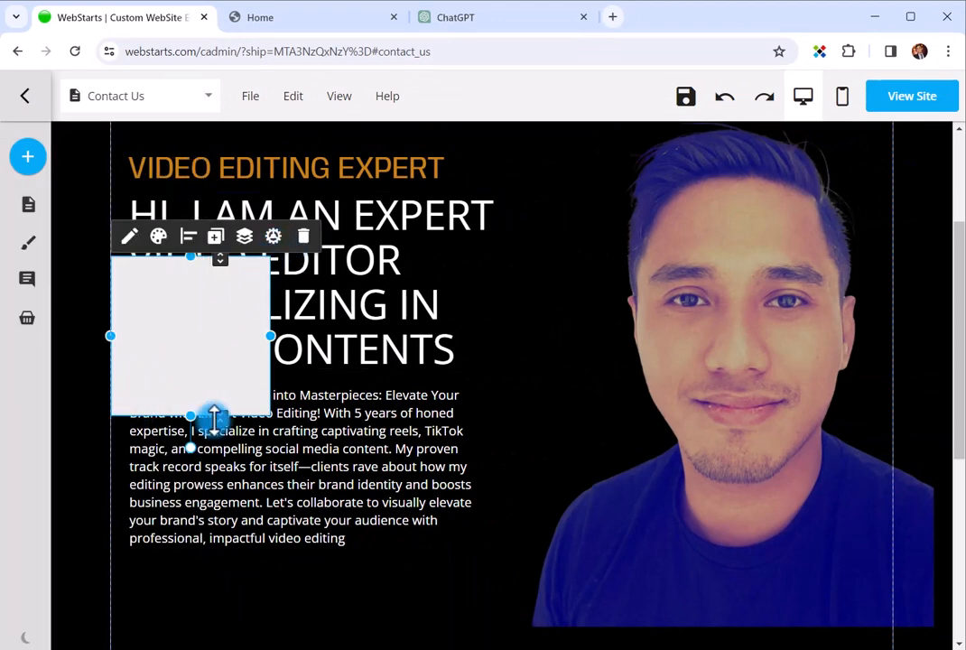
drag(214, 417, 171, 357)
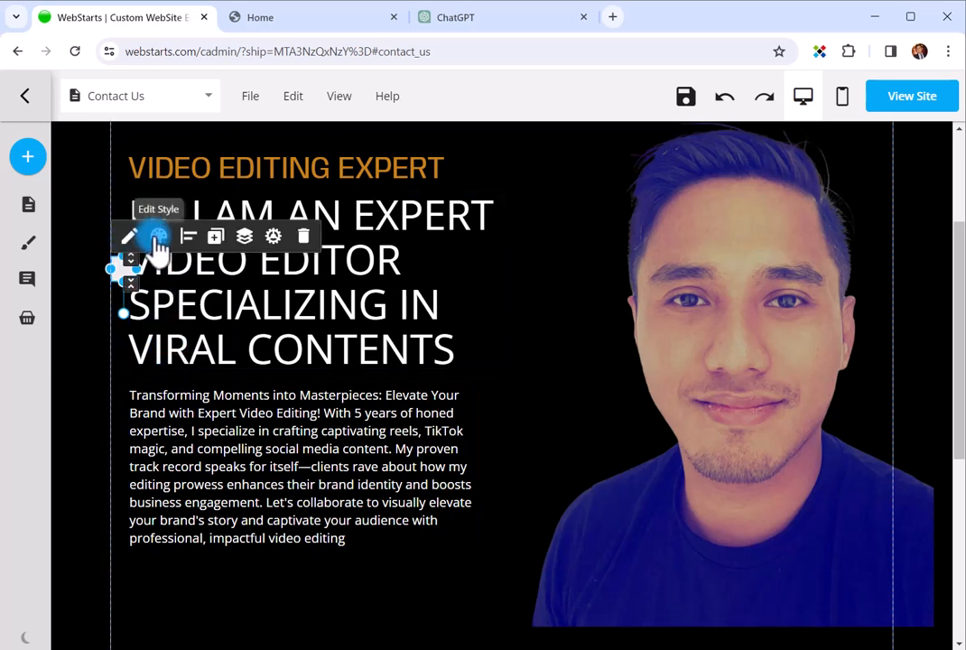
- Set the small square's border and background colors to the same standard blue
click(158, 237)
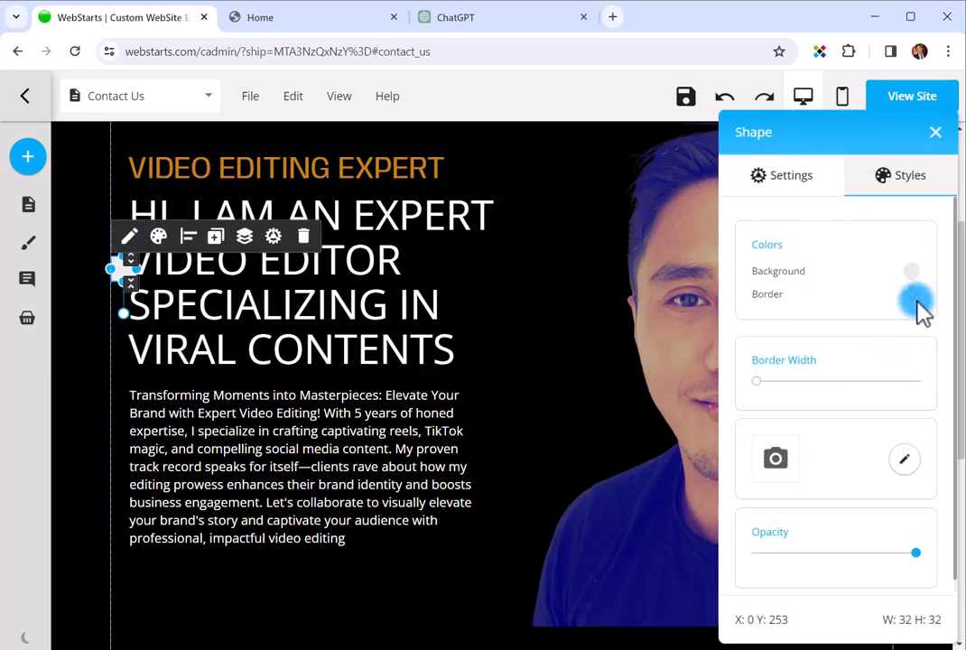
click(915, 298)
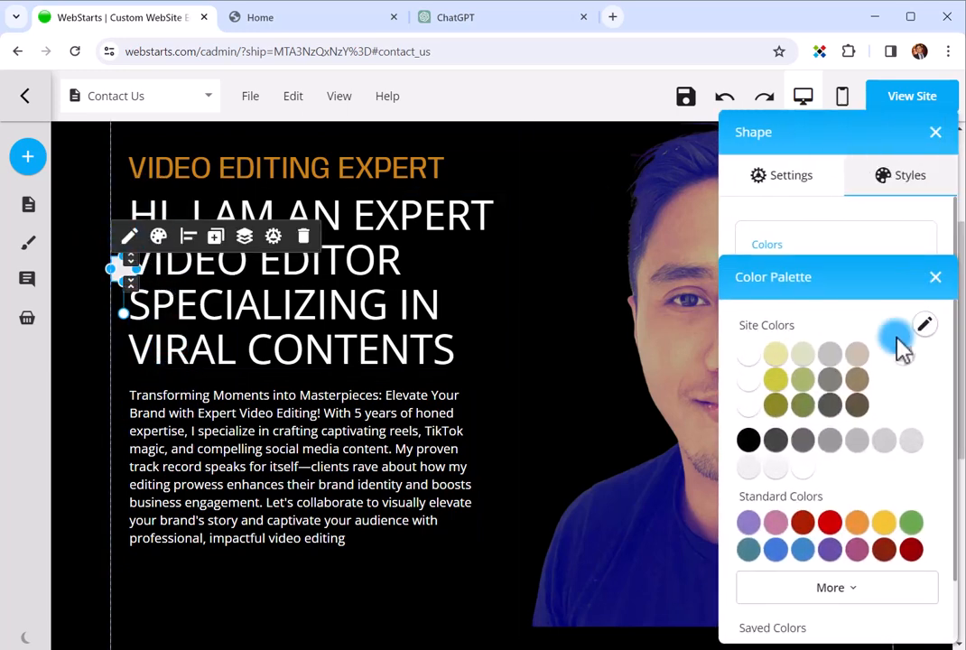
click(782, 549)
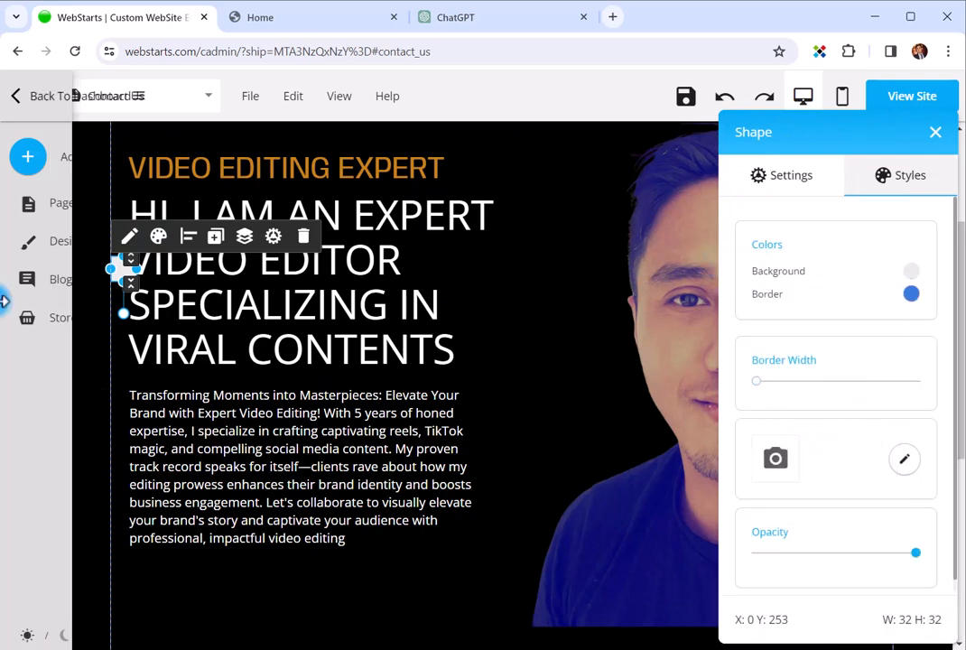
click(915, 301)
click(933, 282)
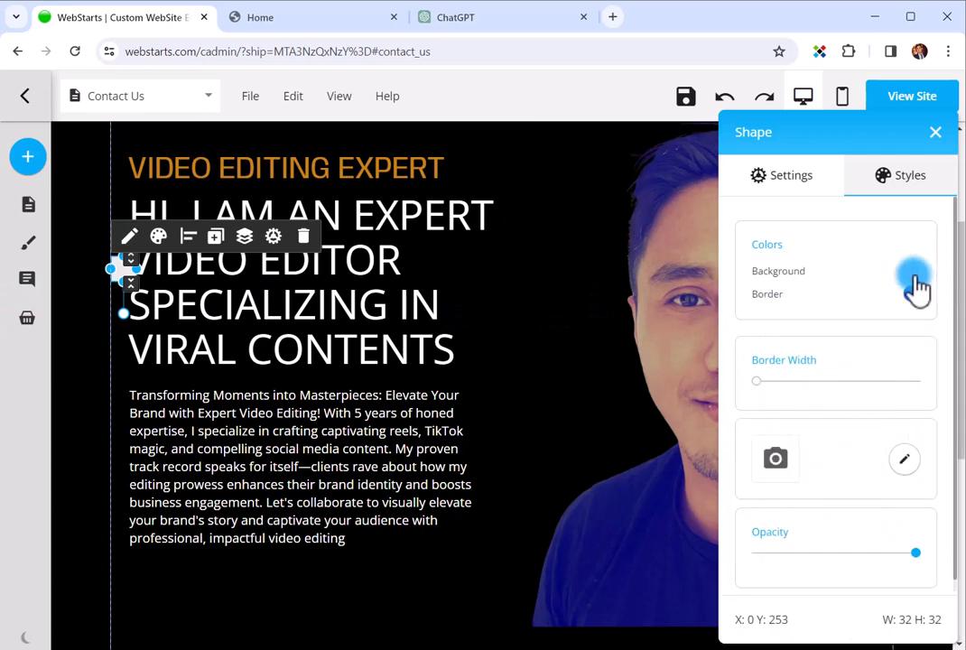
click(912, 276)
click(778, 524)
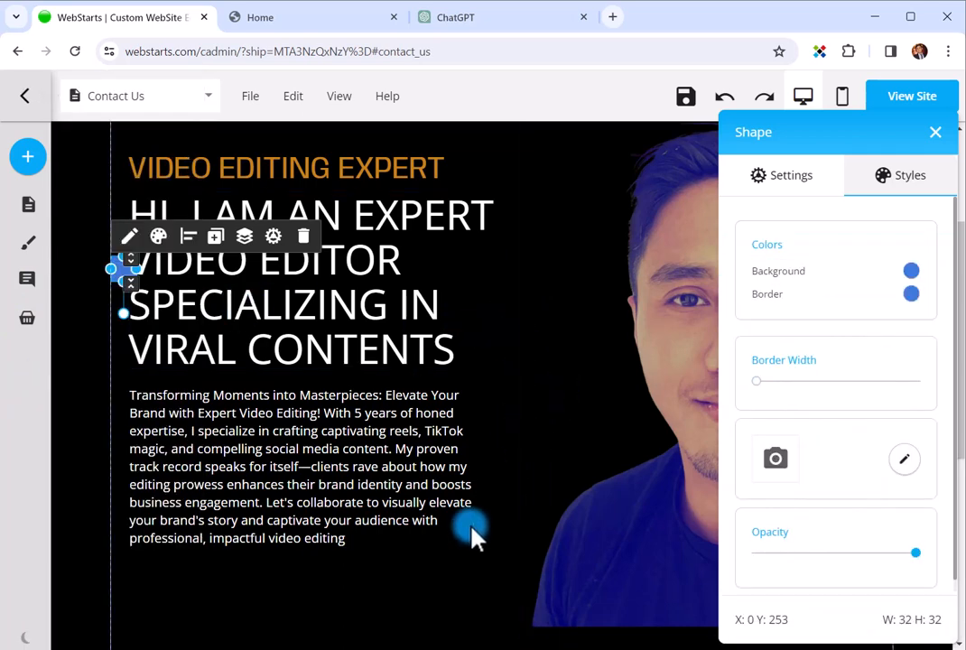
click(475, 537)
- Move the blue square between the paragraph's end and the profile image and rotate it about 45 degrees into a diamond
drag(125, 278, 502, 567)
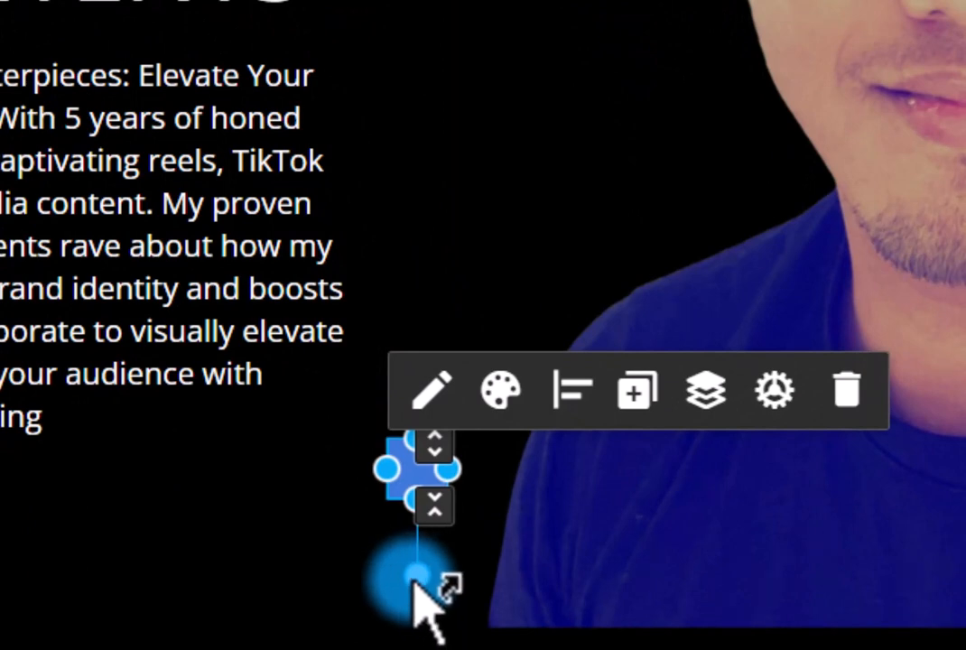
drag(413, 580, 495, 558)
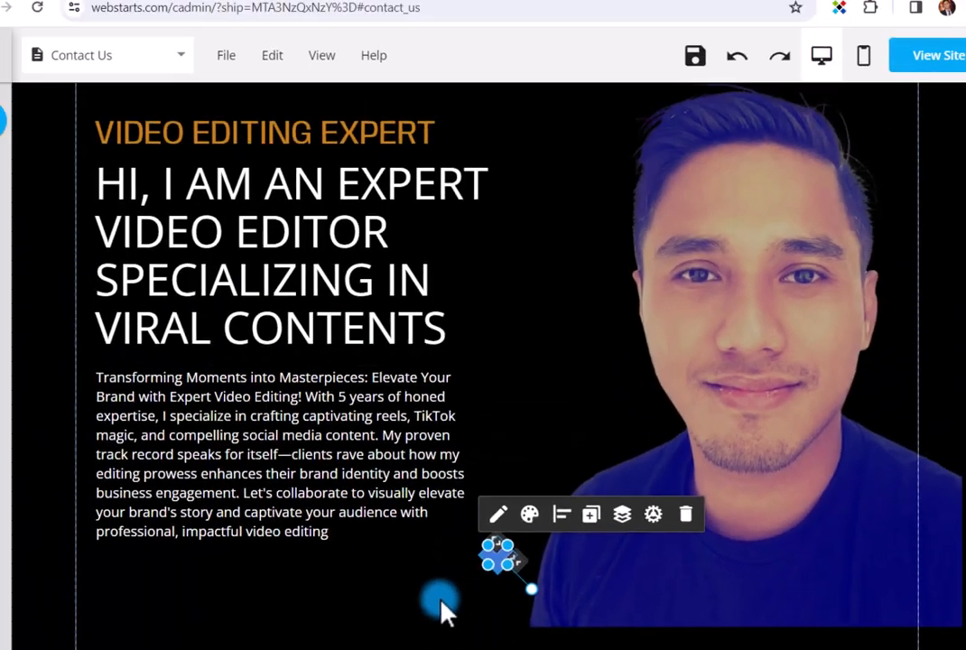
click(104, 552)
- Add a small triangle shape to the hero section and place it beyond the upper-right side of the profile image
scroll(223, 334, up, 3)
scroll(224, 334, down, 2)
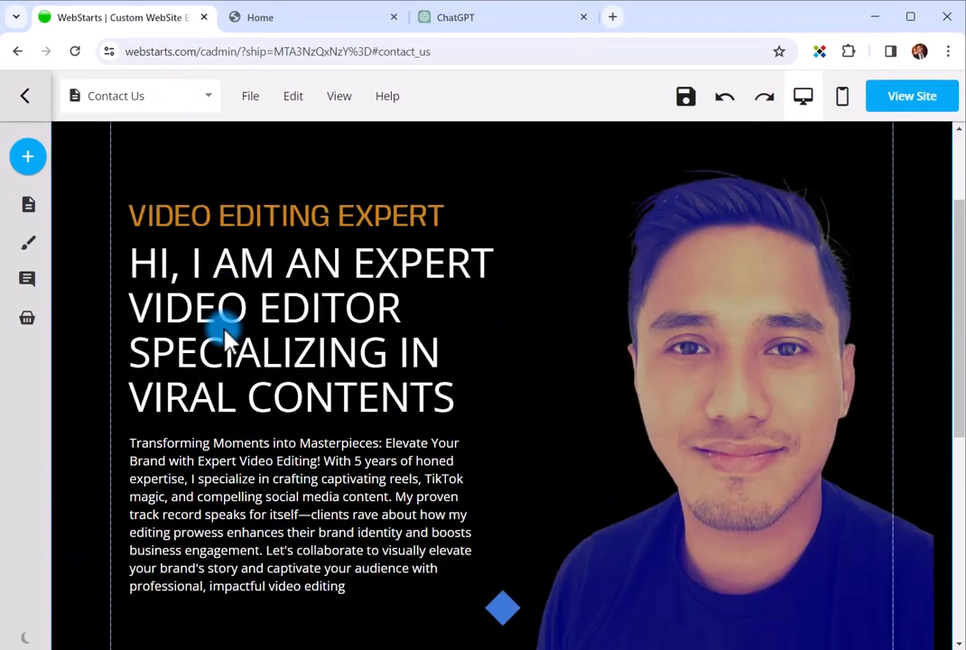
mouse_move(41, 157)
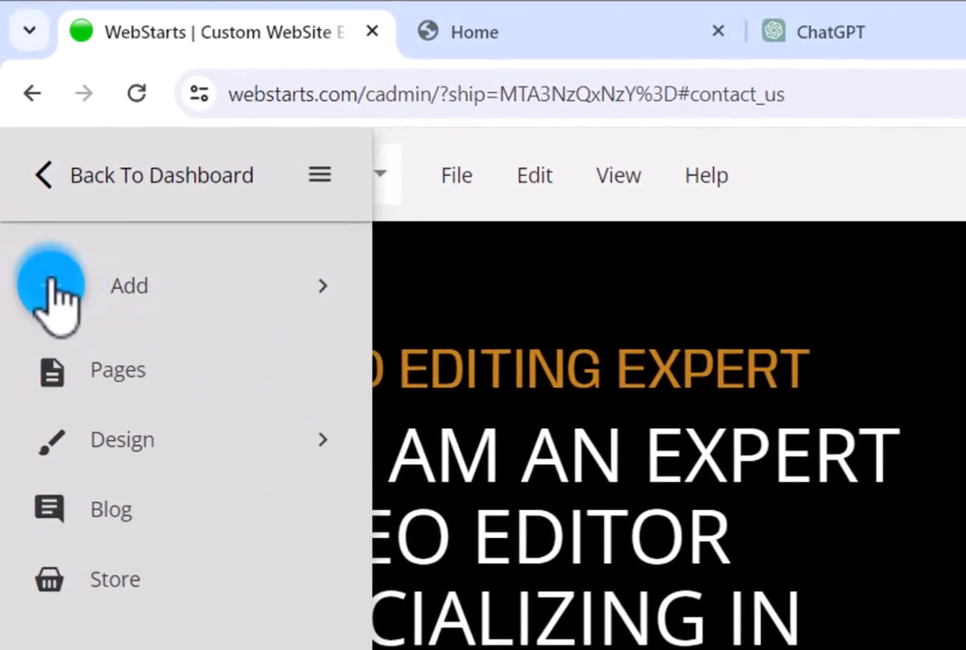
click(53, 288)
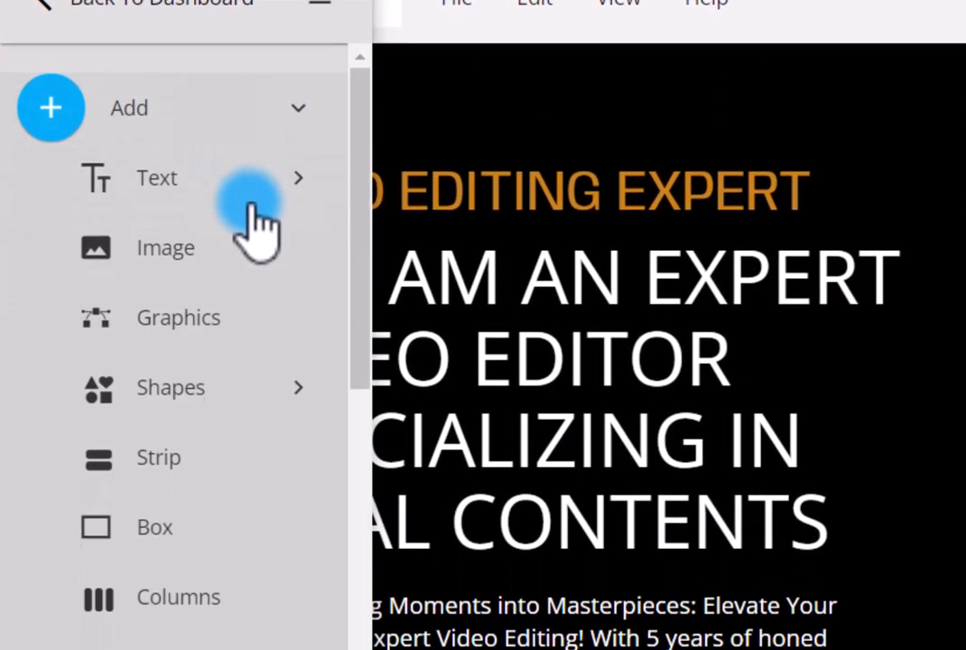
click(192, 359)
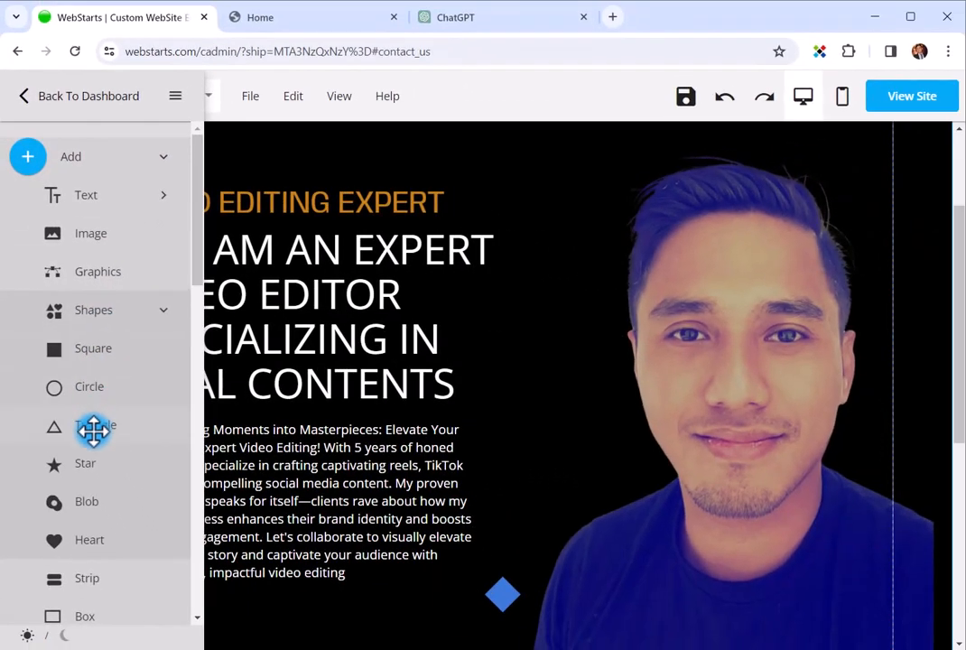
drag(93, 431, 155, 295)
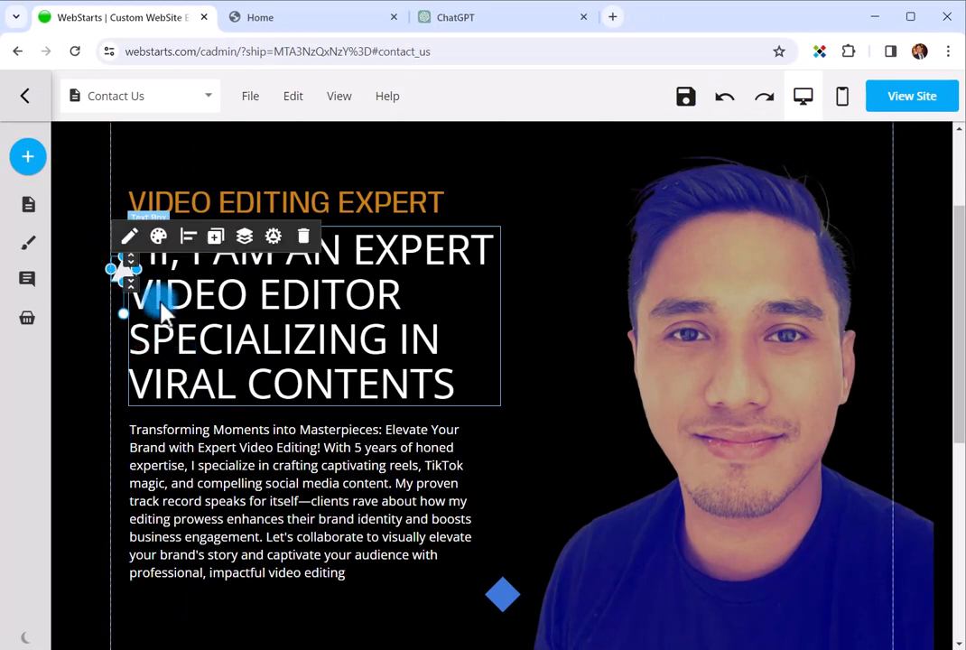
click(546, 405)
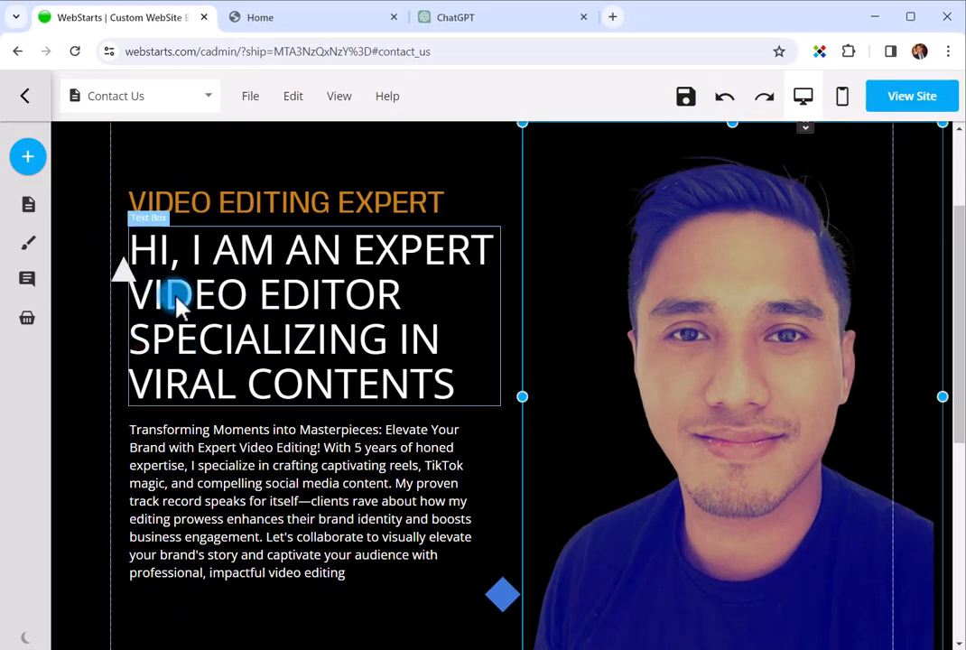
drag(125, 275, 906, 150)
scroll(770, 274, up, 2)
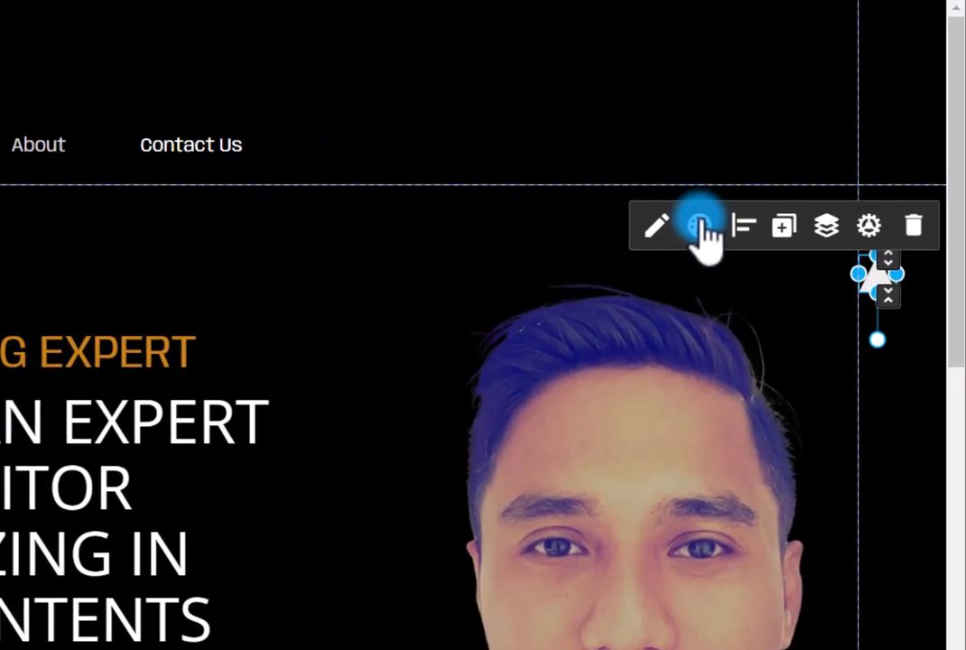
- Fill the triangle with the saved orange color, then shift it slightly outward from the profile image and tilt it
click(701, 226)
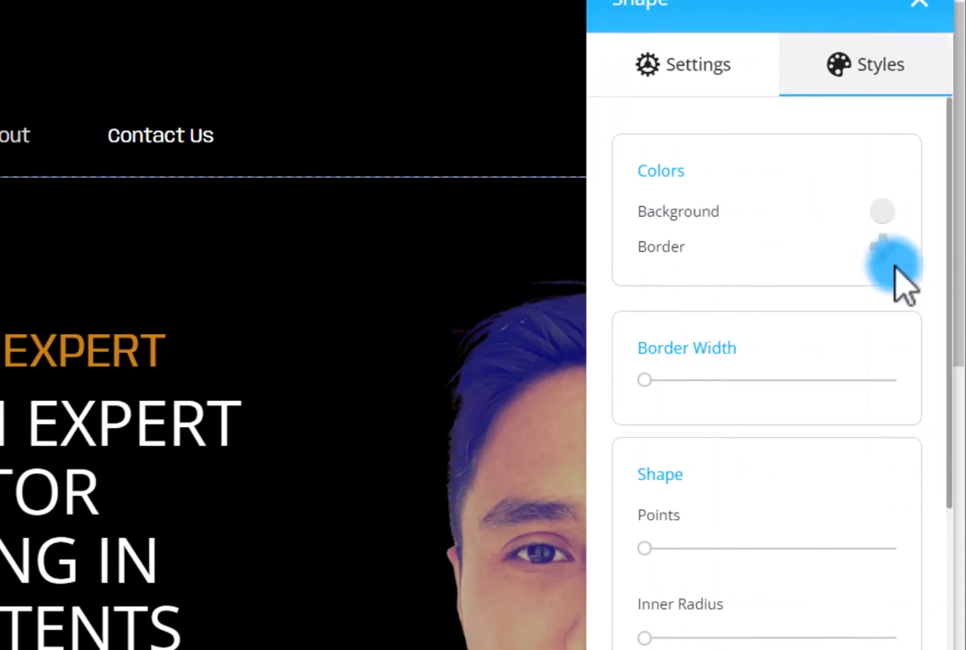
click(890, 216)
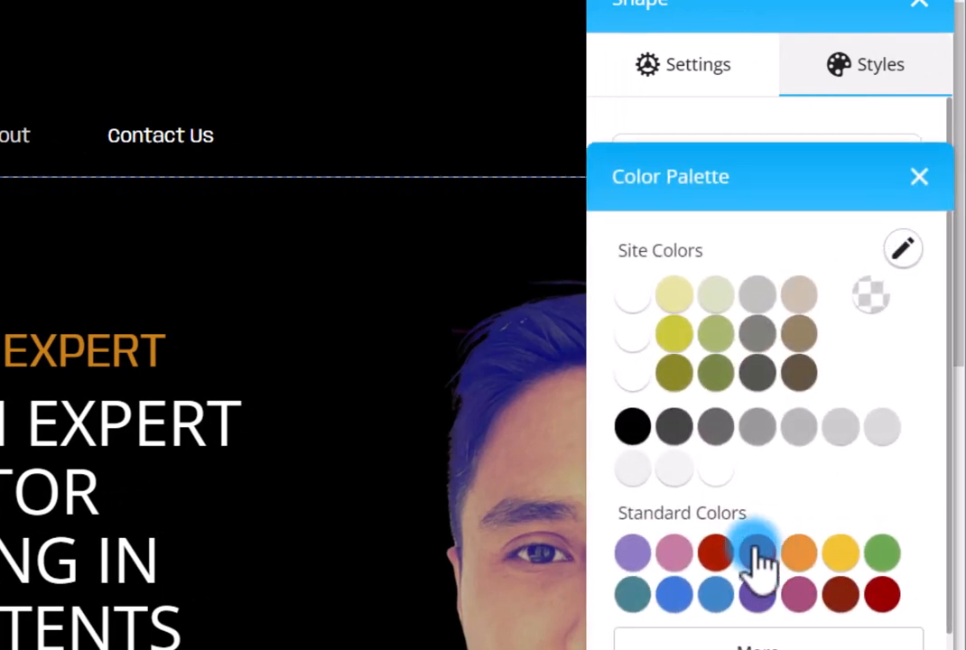
scroll(732, 569, down, 2)
click(671, 637)
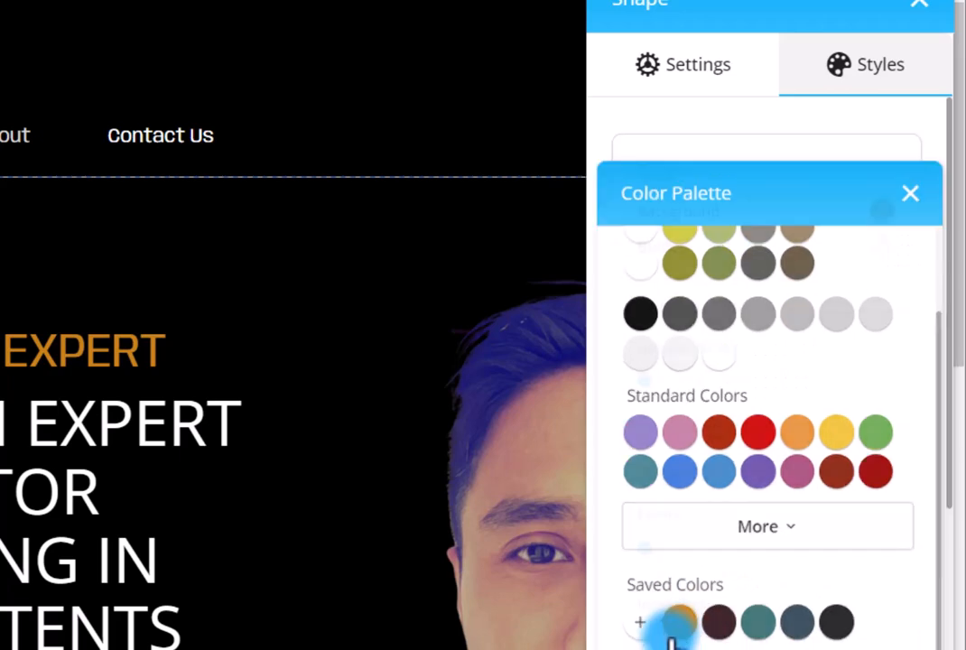
click(467, 141)
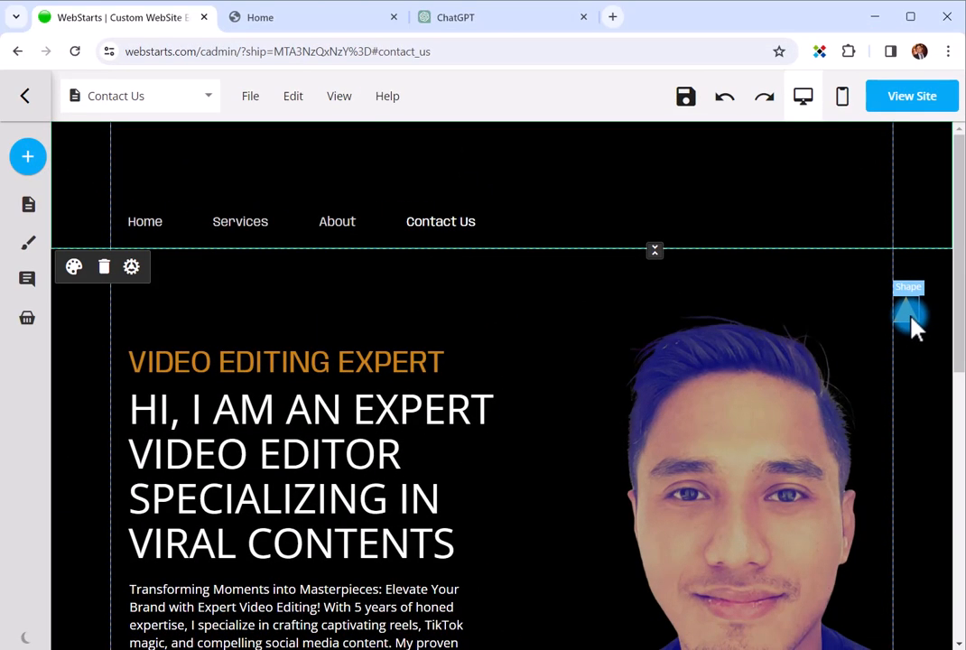
drag(910, 315, 931, 318)
drag(932, 361, 939, 366)
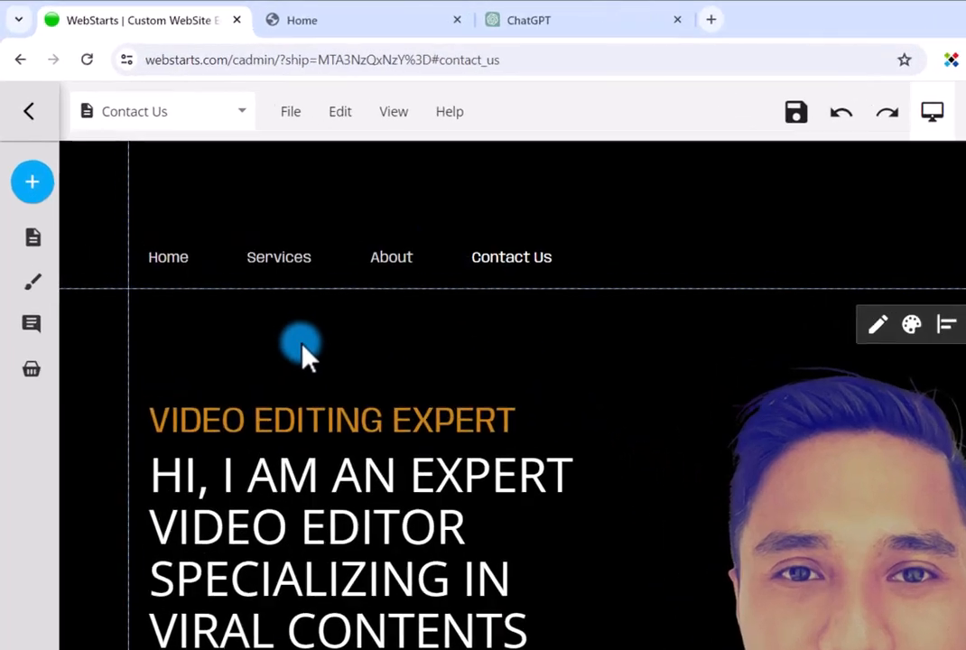
- Add a circle shape of about 34 by 34 between the main headline and the profile image
mouse_move(35, 198)
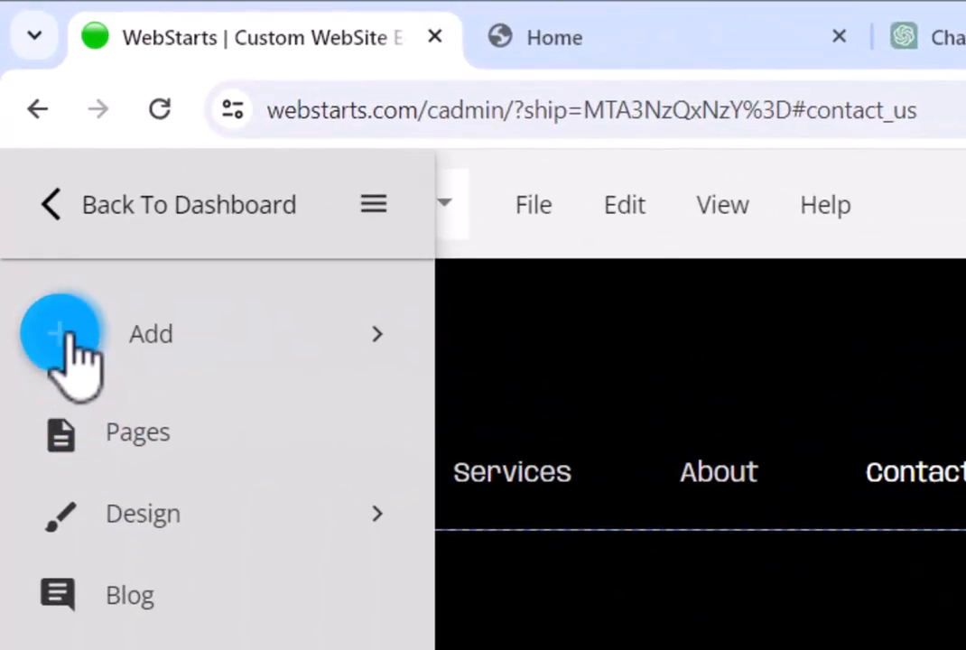
click(74, 365)
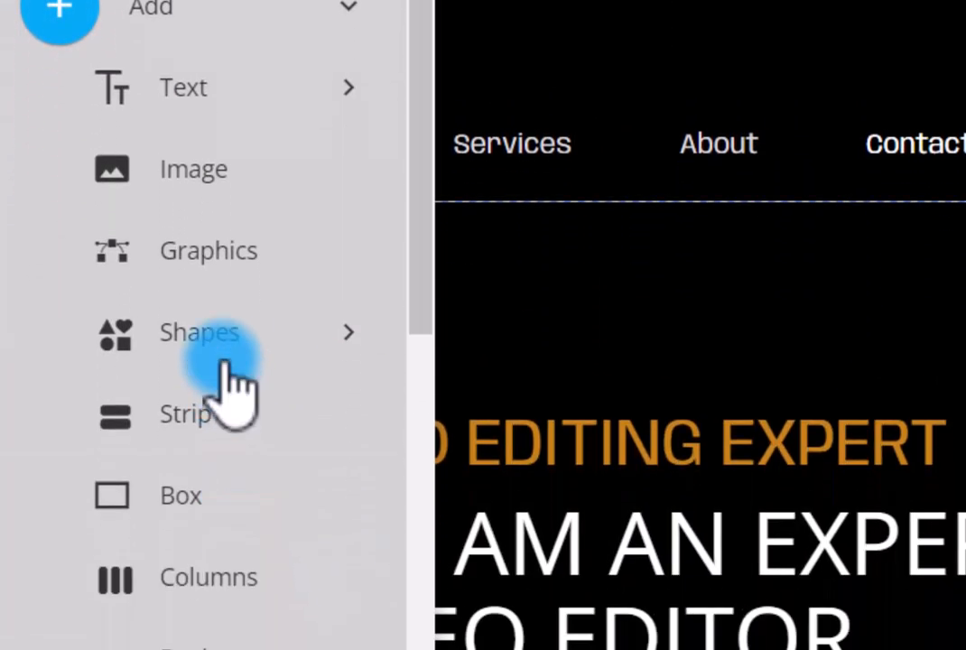
click(217, 391)
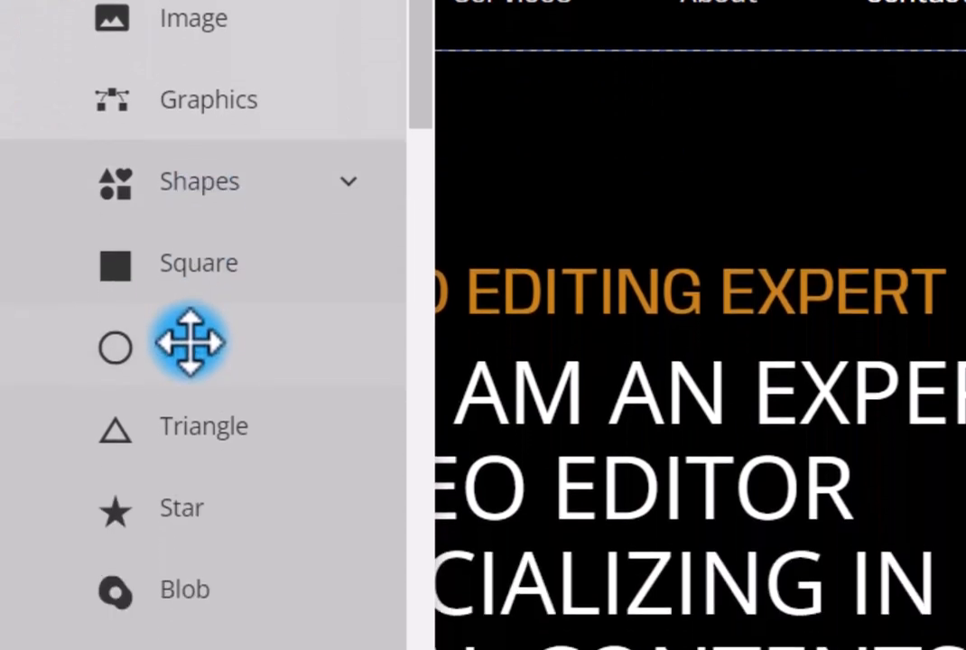
drag(190, 470, 432, 352)
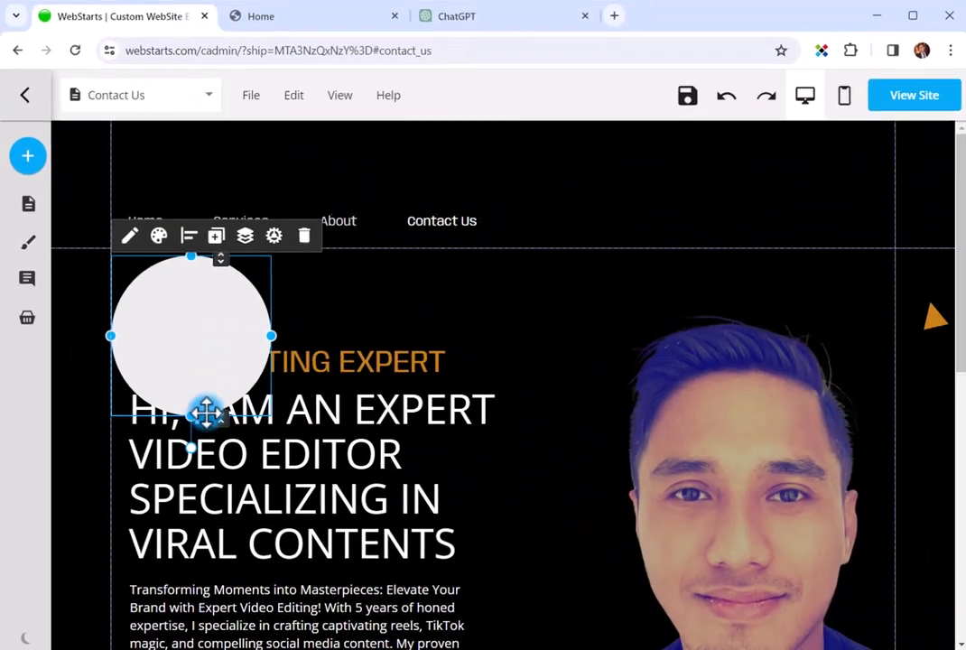
drag(205, 412, 181, 359)
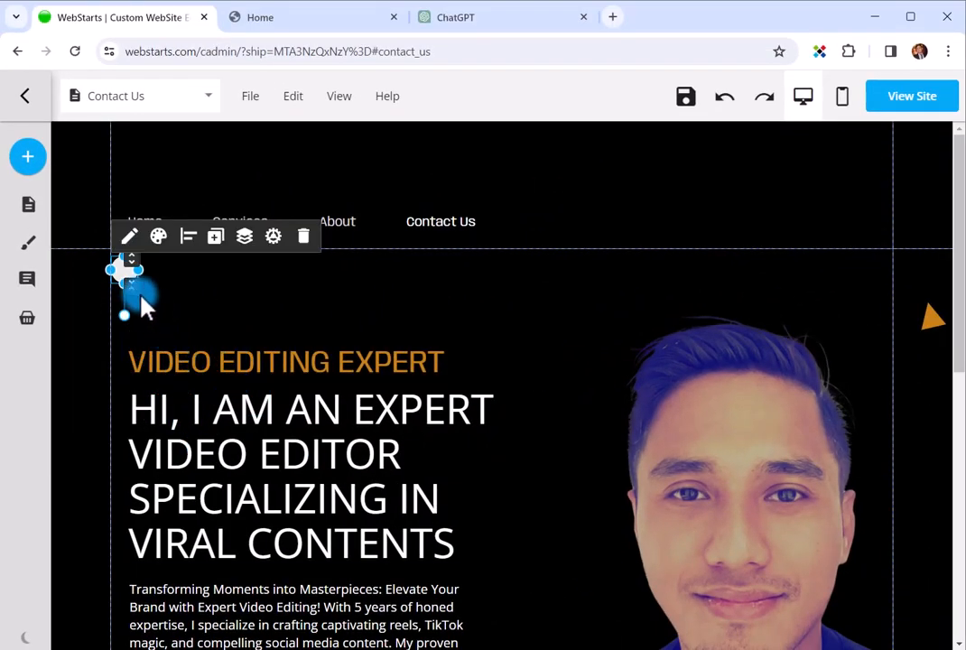
drag(124, 274, 574, 452)
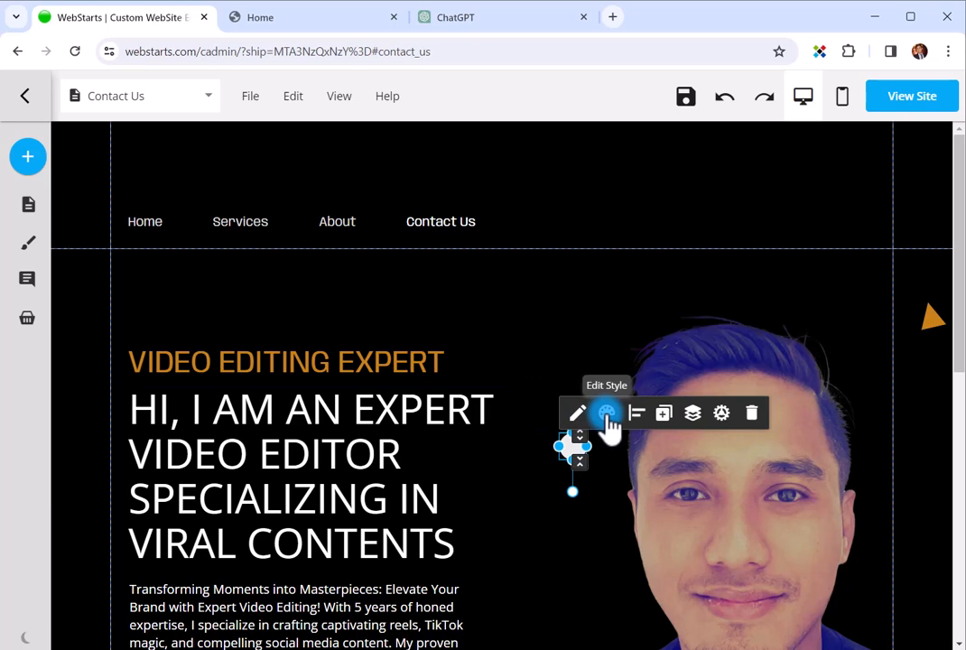
- Set the small circle's background to the standard green color
click(608, 415)
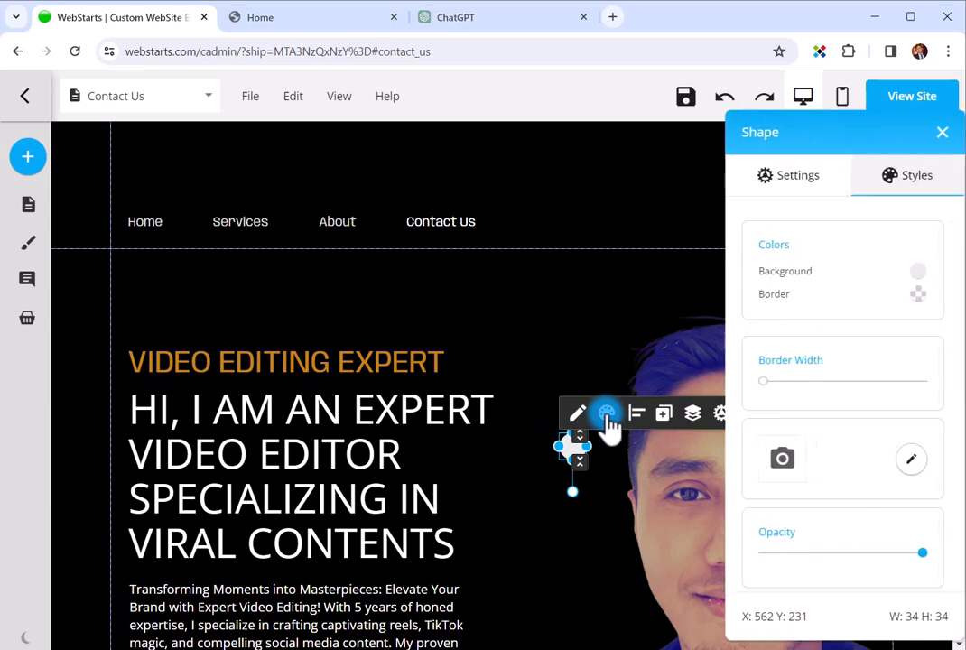
click(917, 271)
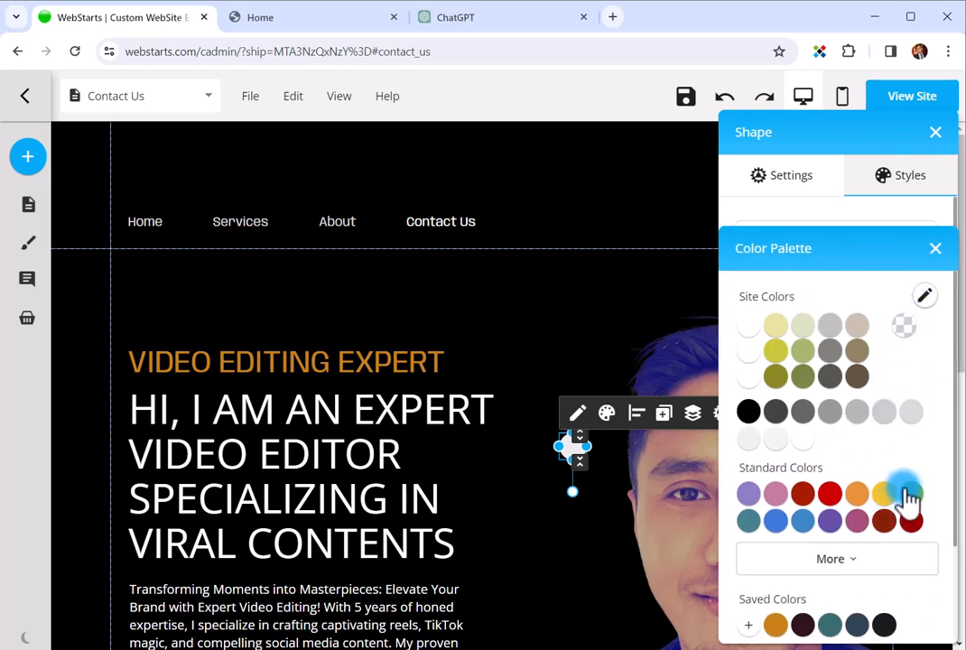
scroll(917, 380, down, 1)
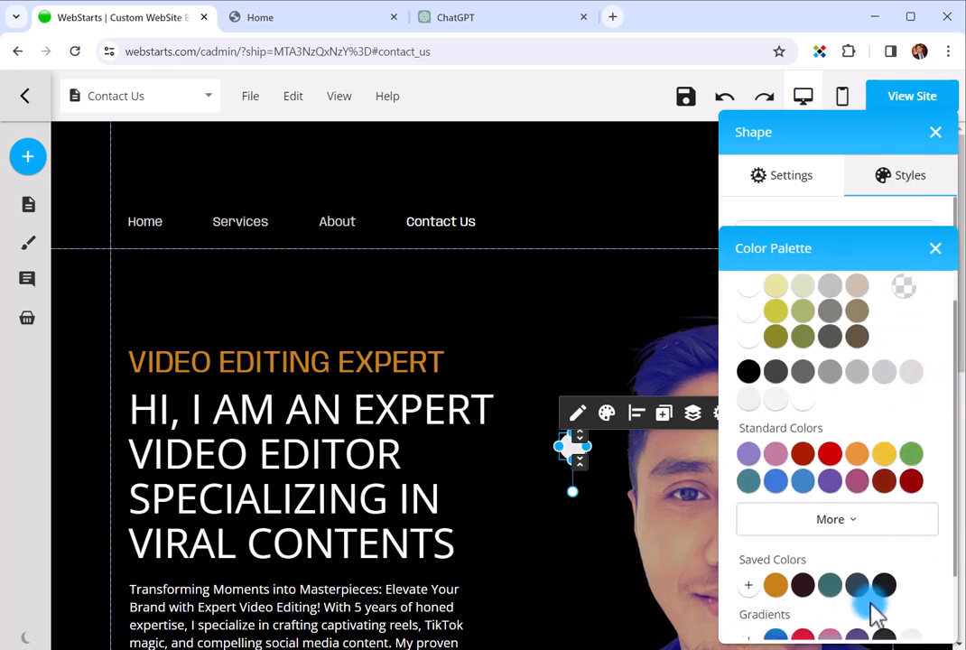
click(912, 456)
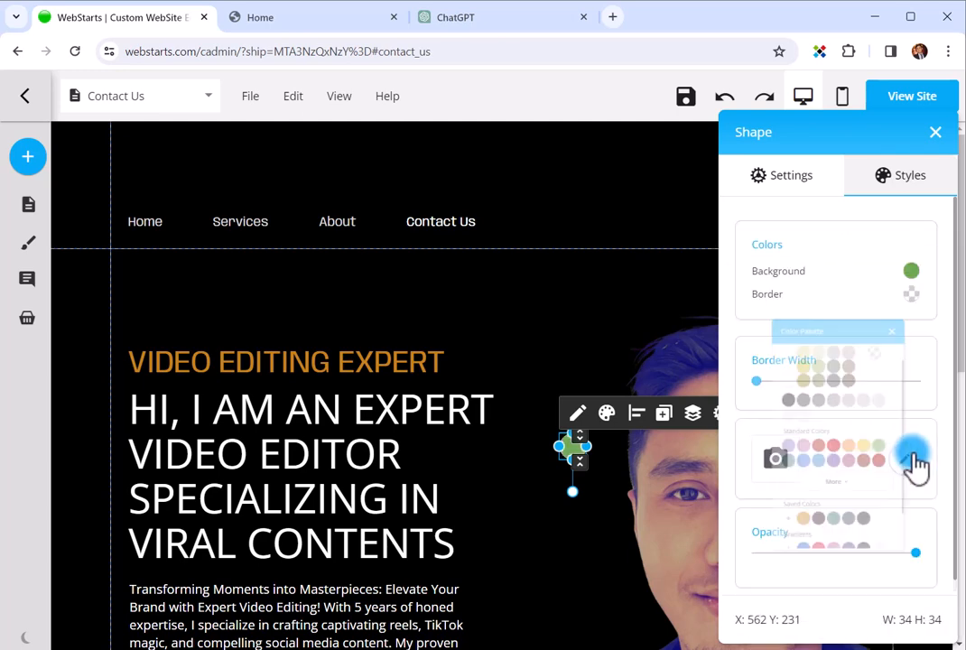
click(524, 289)
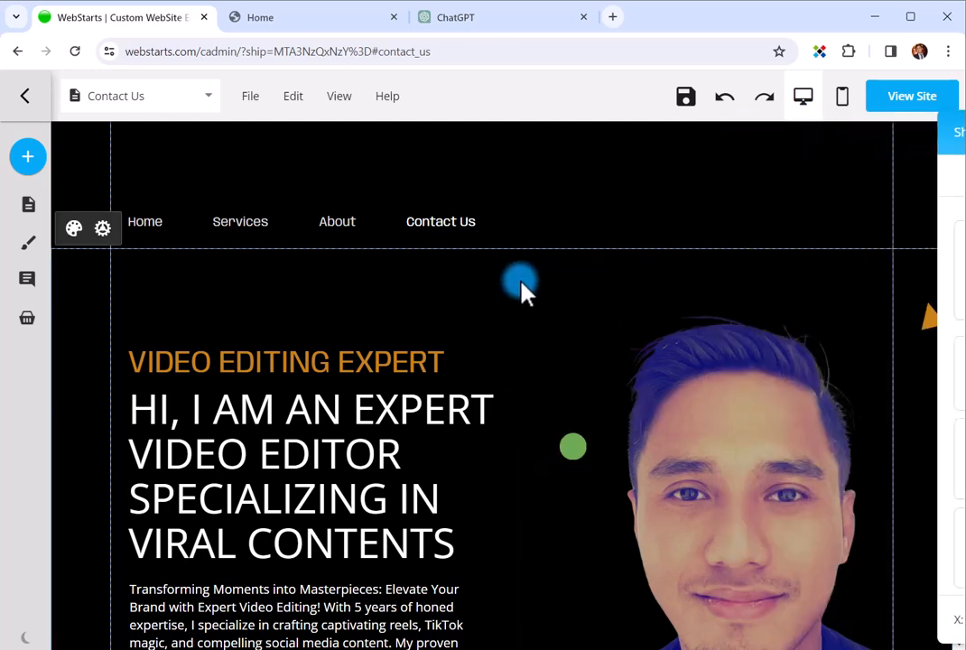
- Add another square shape to the hero section and shrink it to about 32 by 32
scroll(556, 373, down, 3)
scroll(557, 372, up, 2)
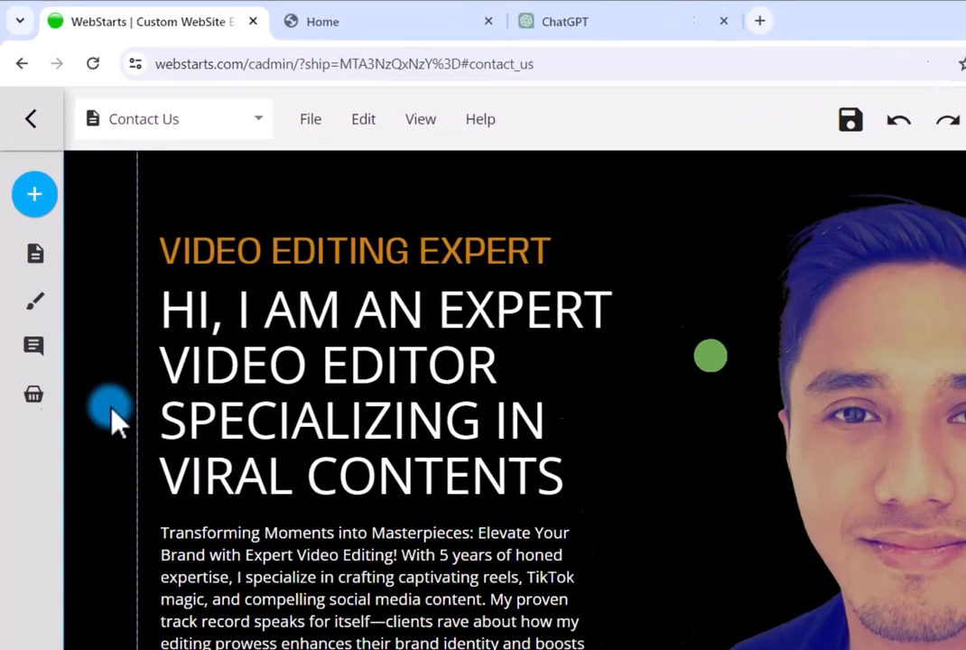
mouse_move(29, 201)
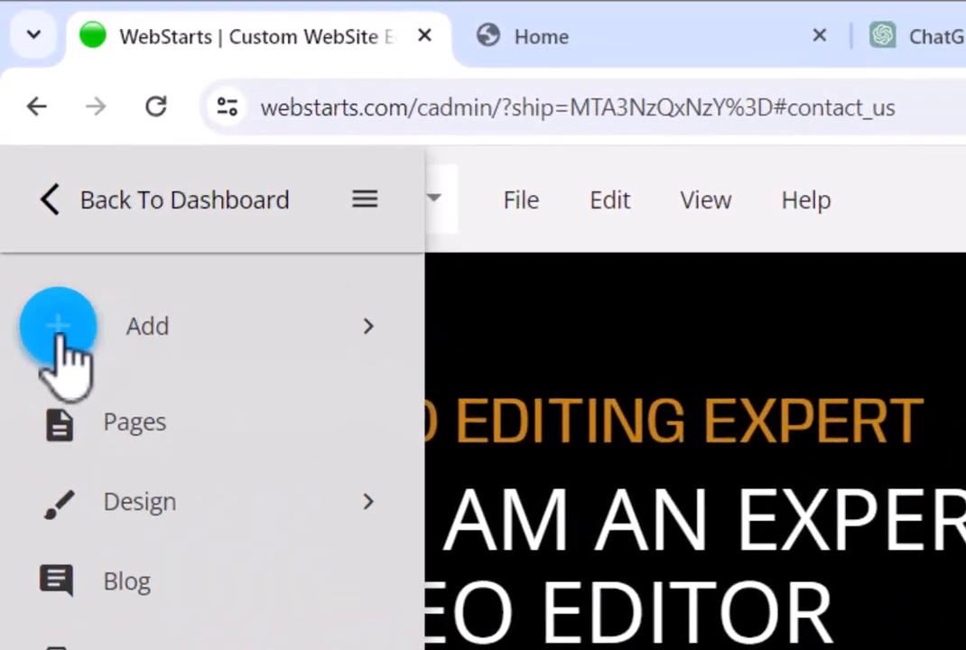
click(70, 318)
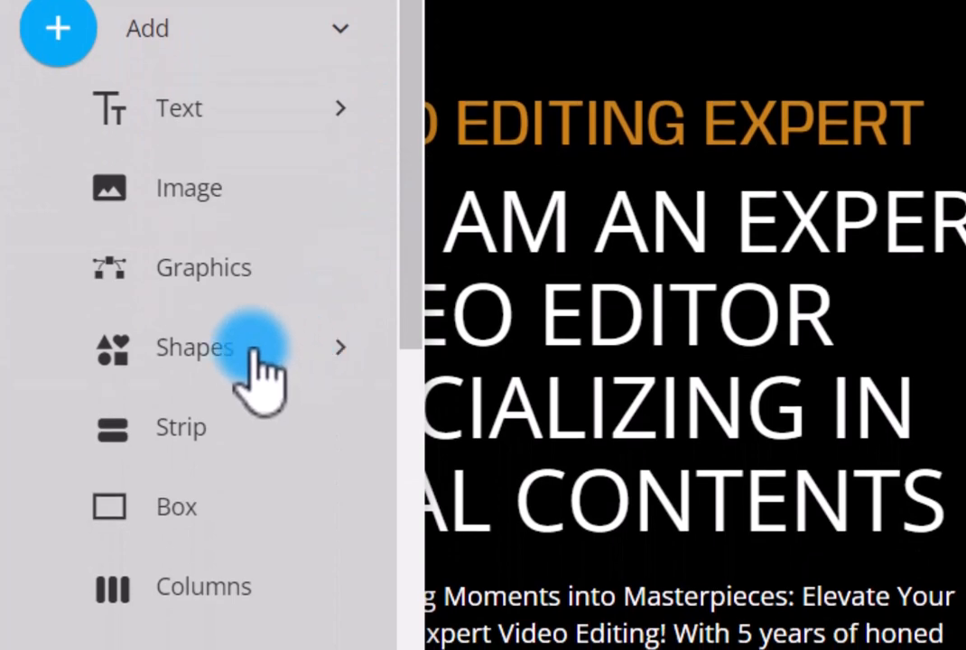
click(255, 361)
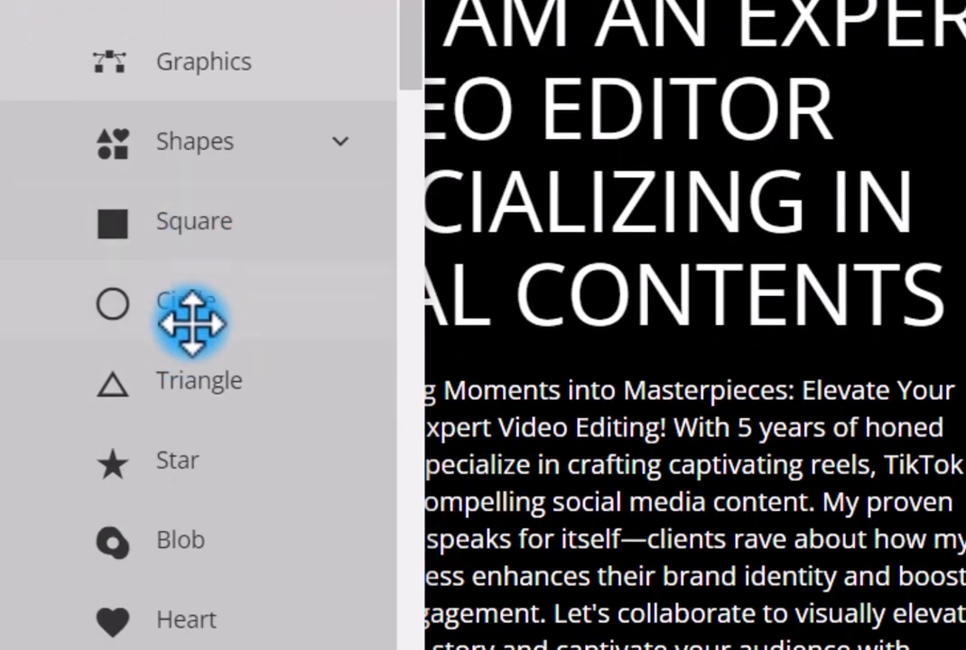
click(193, 218)
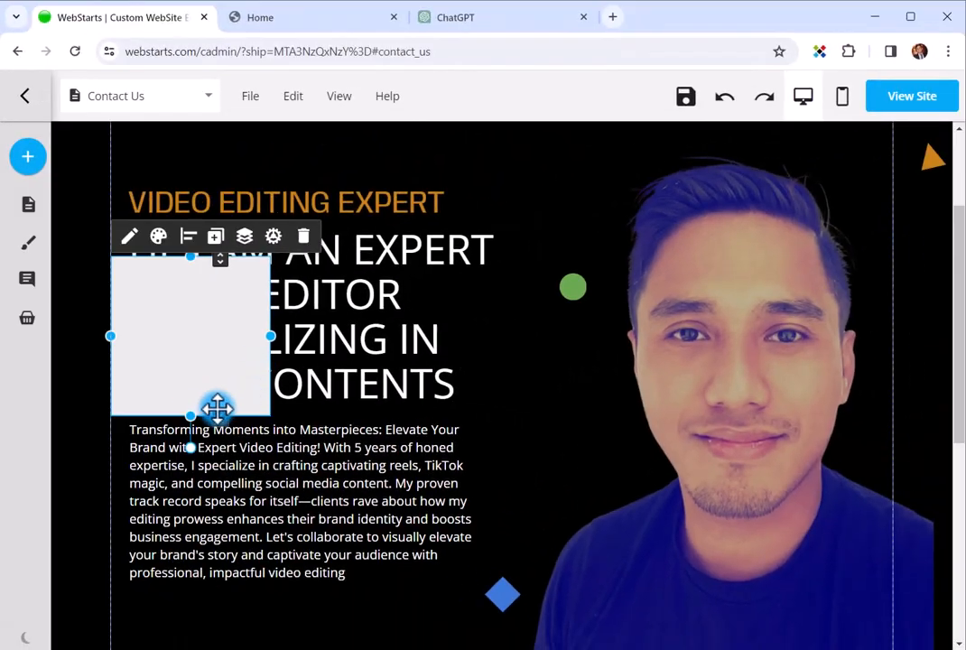
drag(187, 416, 176, 359)
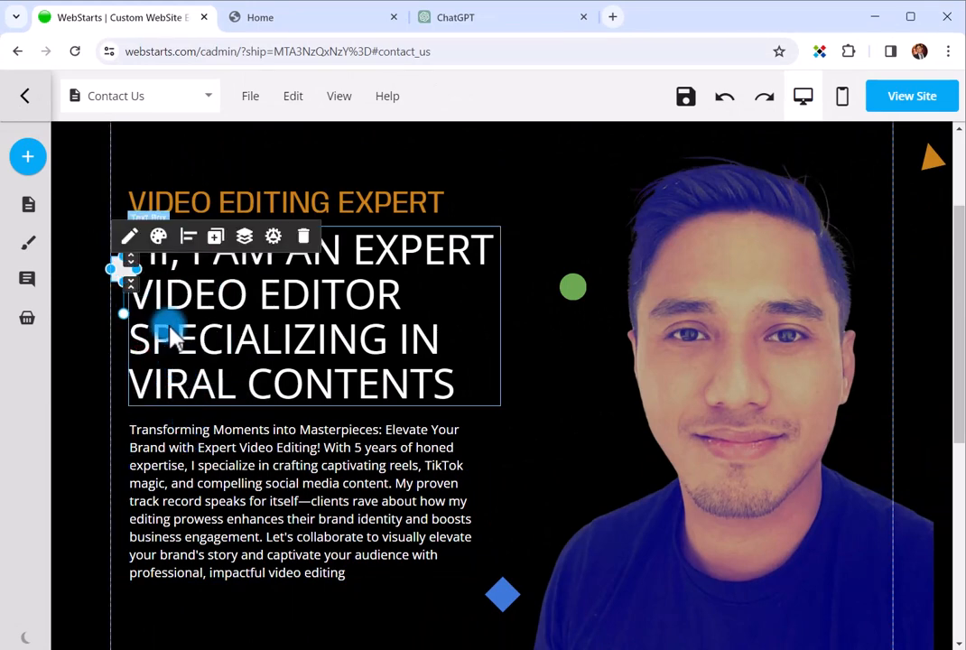
- Set the new small square's background to the darker standard purple
click(160, 236)
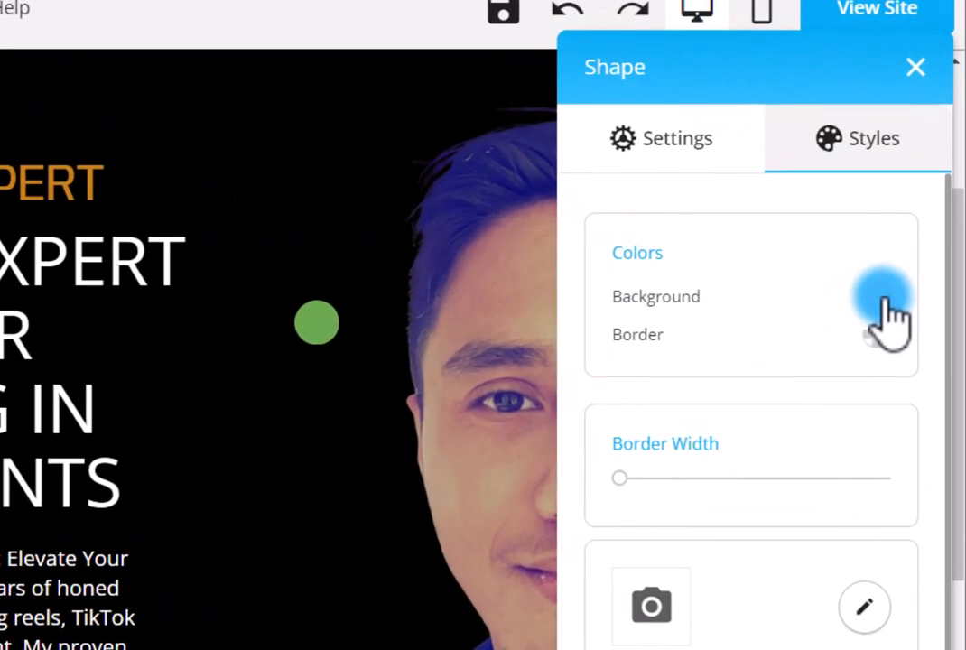
click(883, 300)
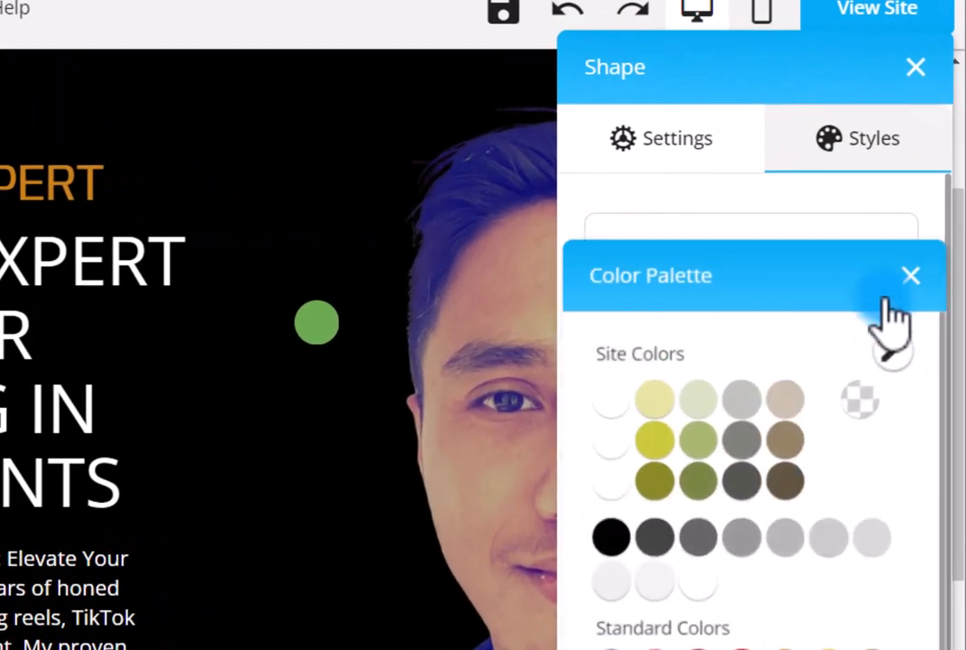
scroll(856, 509, down, 1)
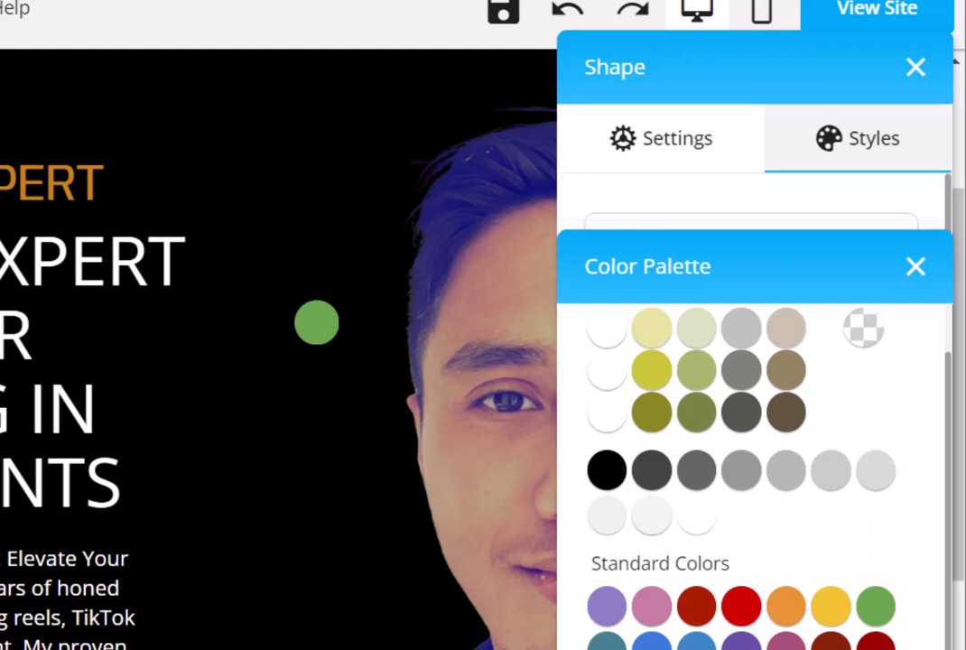
scroll(754, 470, down, 1)
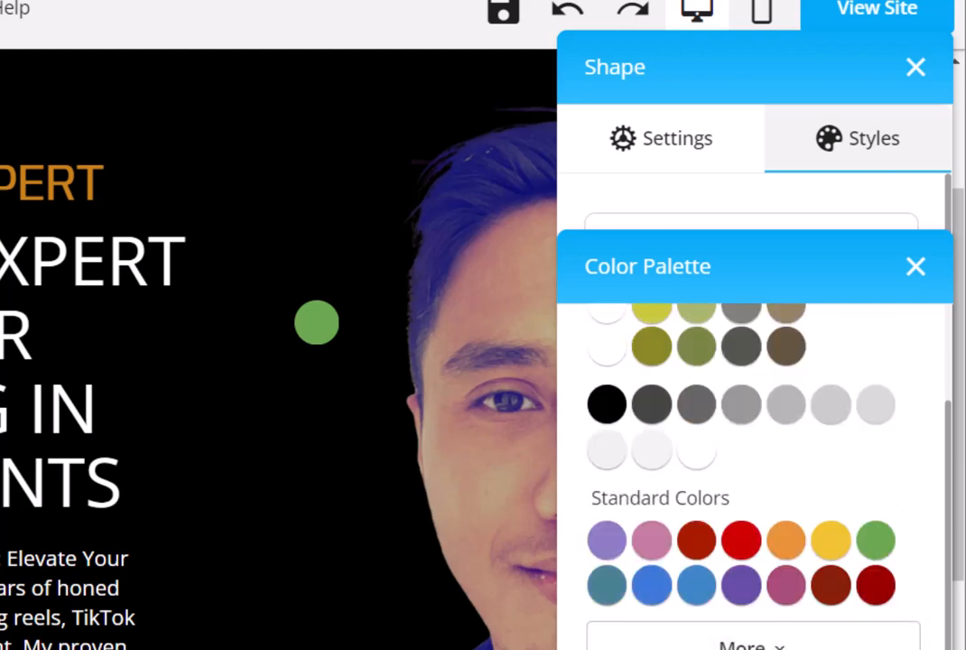
click(739, 587)
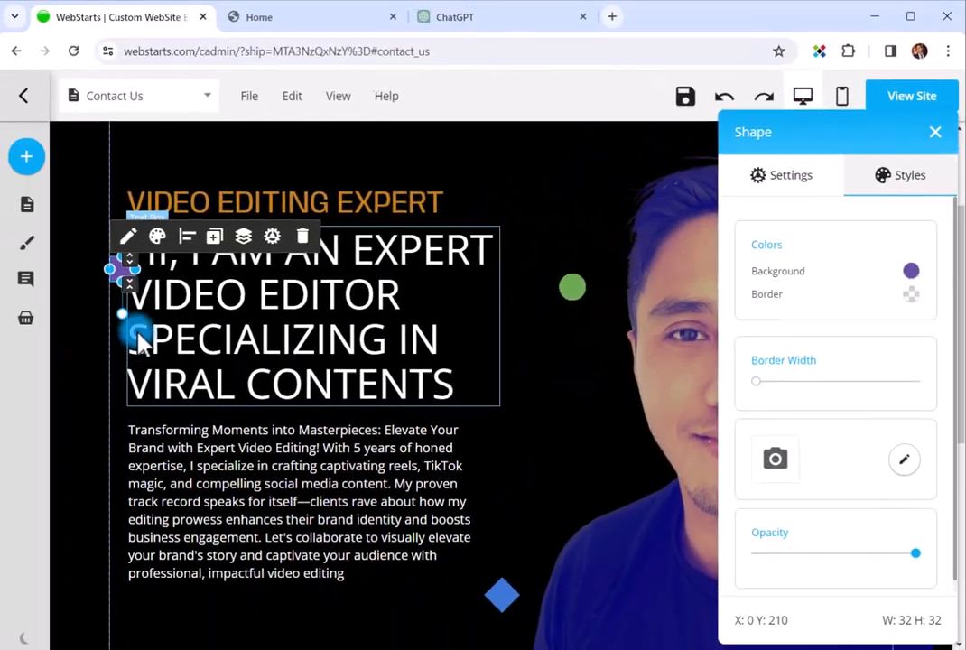
click(578, 432)
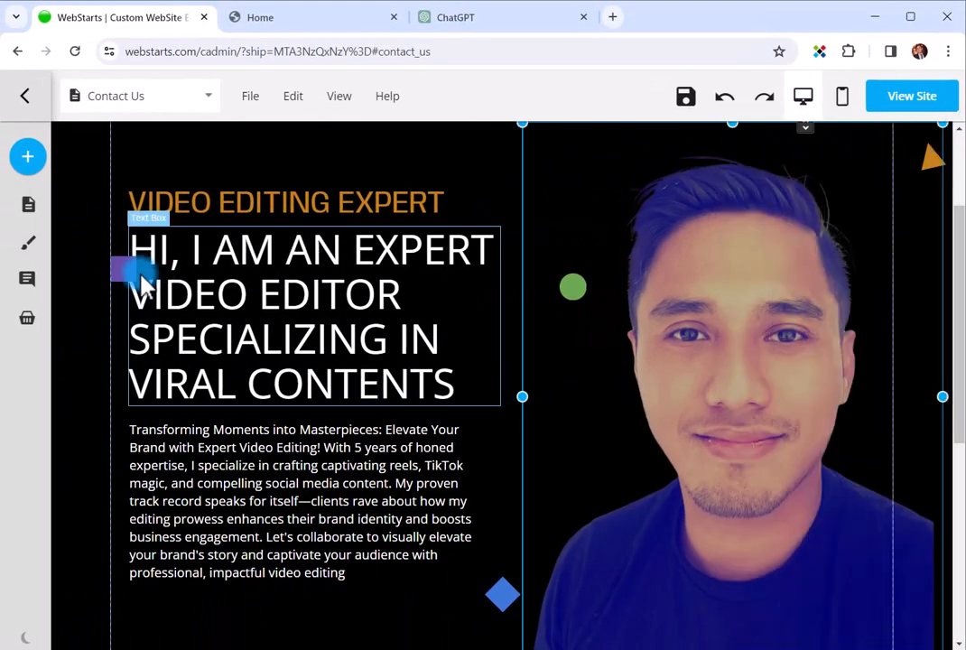
- Move the small purple square to the right edge of the portrait, level with the shoulder
drag(184, 276, 917, 479)
click(291, 622)
scroll(273, 508, up, 2)
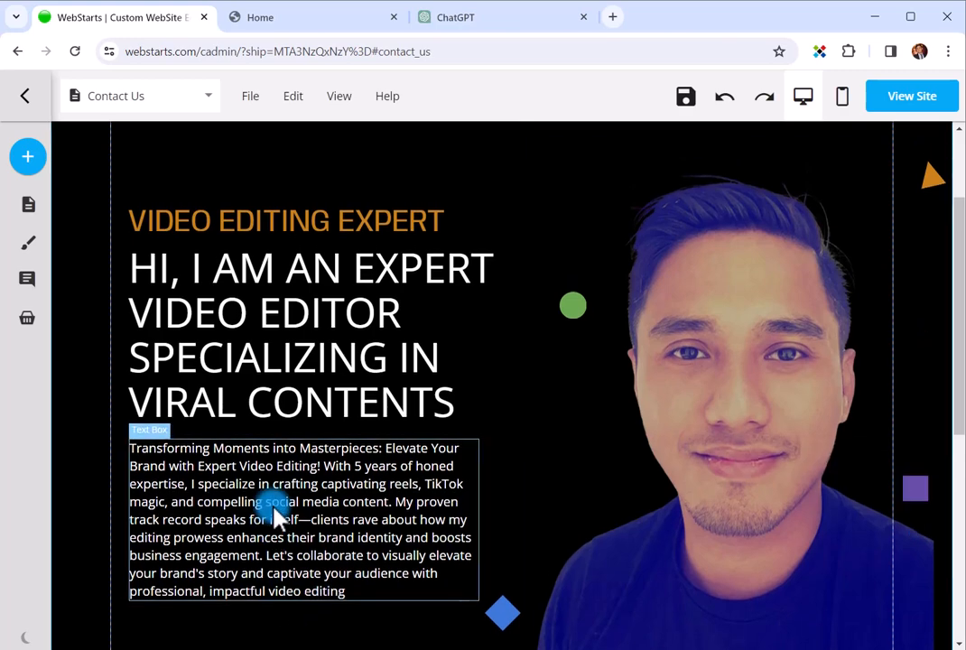
- Move the green circle slightly and reposition the blue diamond up against the portrait's left shoulder
scroll(273, 506, down, 3)
drag(517, 358, 574, 307)
scroll(539, 546, down, 3)
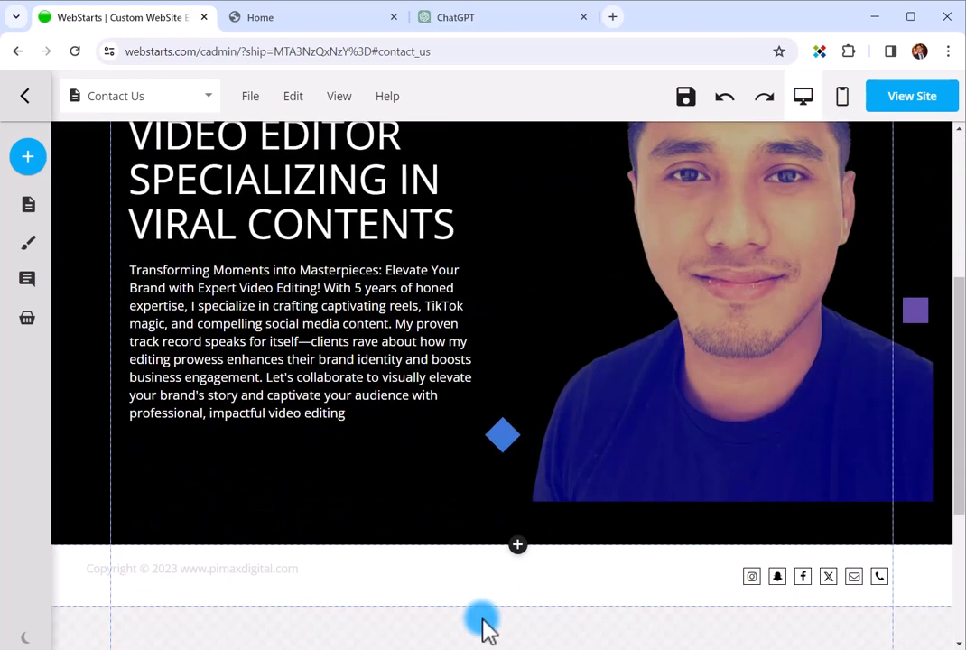
drag(506, 456, 544, 377)
click(330, 488)
scroll(330, 487, up, 3)
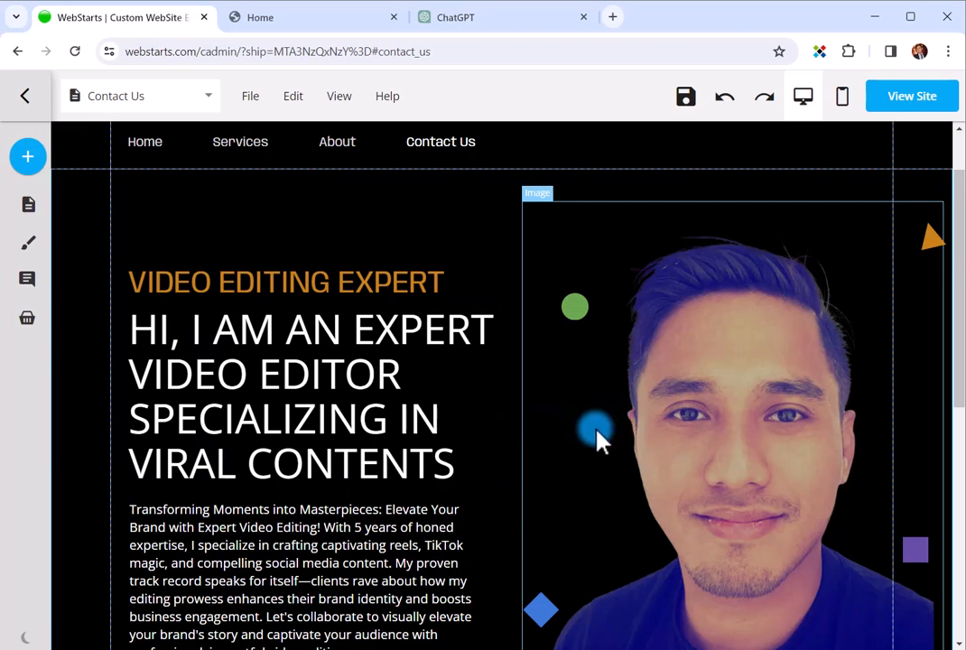
scroll(596, 438, down, 3)
scroll(343, 518, up, 2)
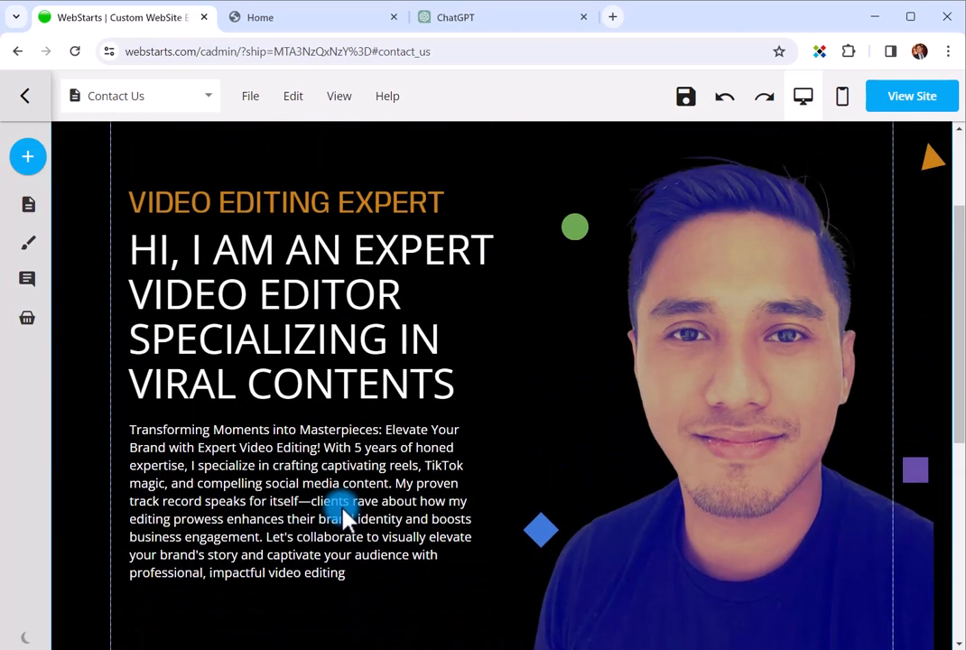
- Narrow the header menu and move it to the right side of the header at about X 686, Y 113
scroll(345, 517, up, 2)
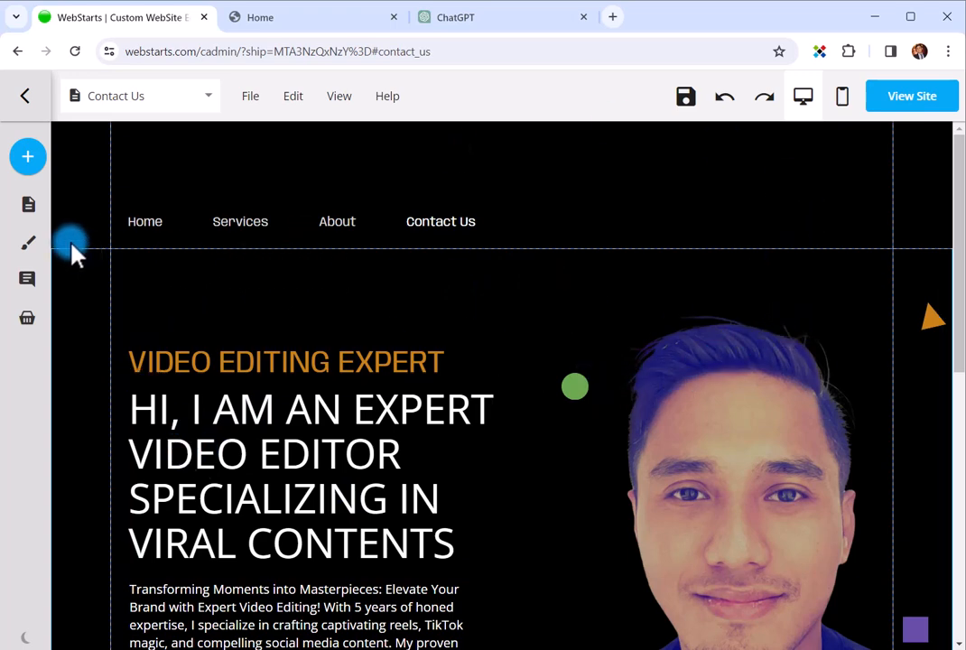
click(259, 226)
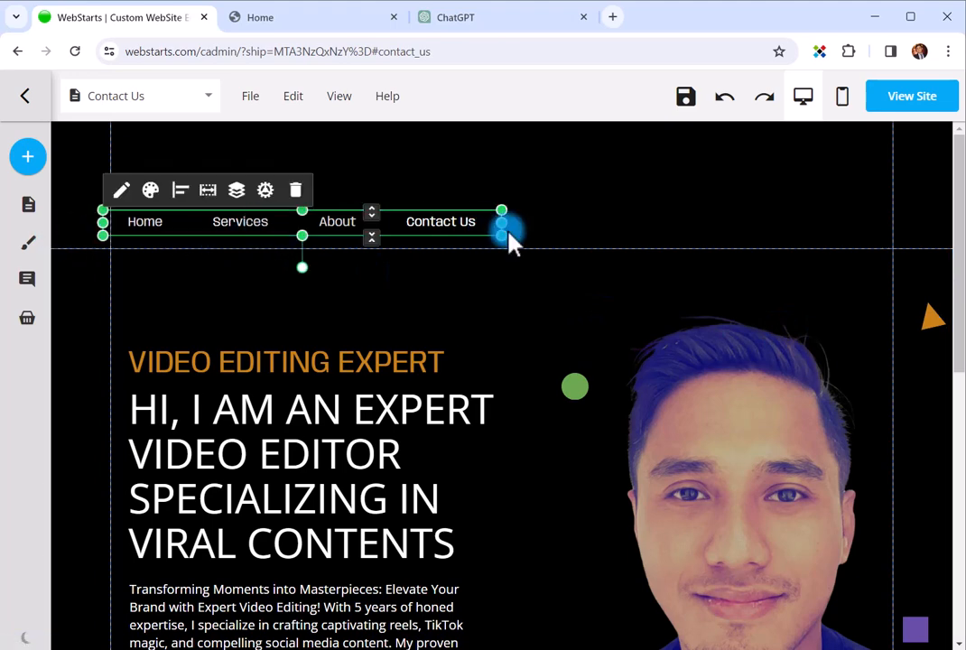
drag(501, 222, 396, 225)
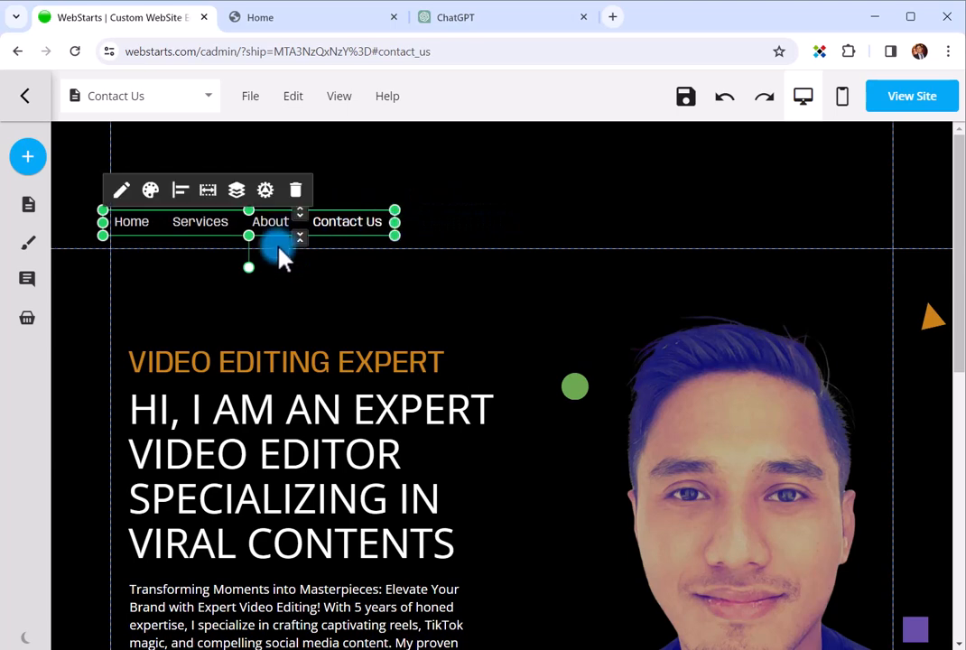
drag(333, 226, 888, 241)
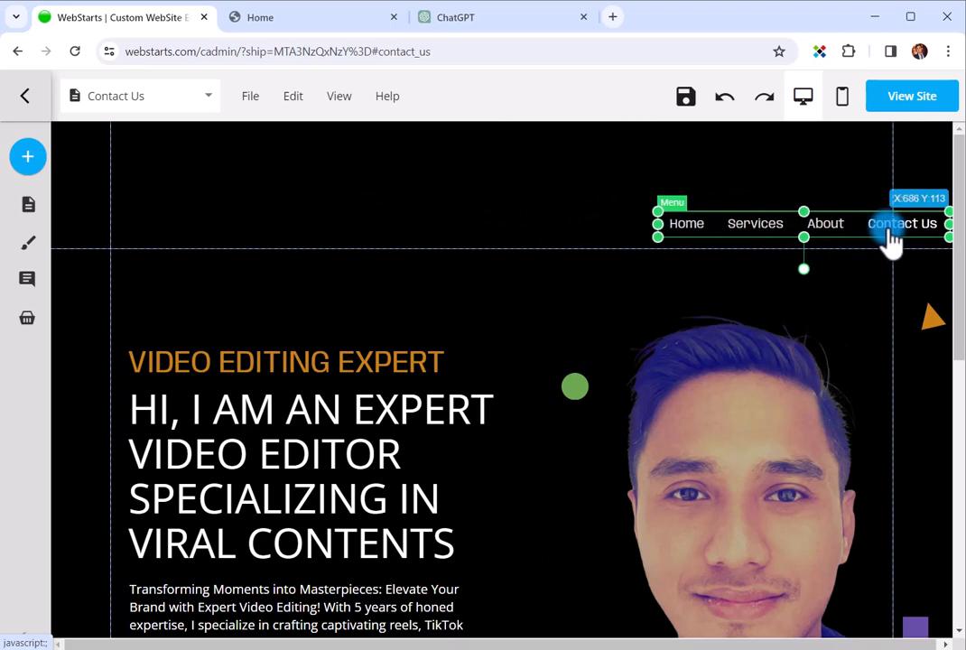
click(891, 240)
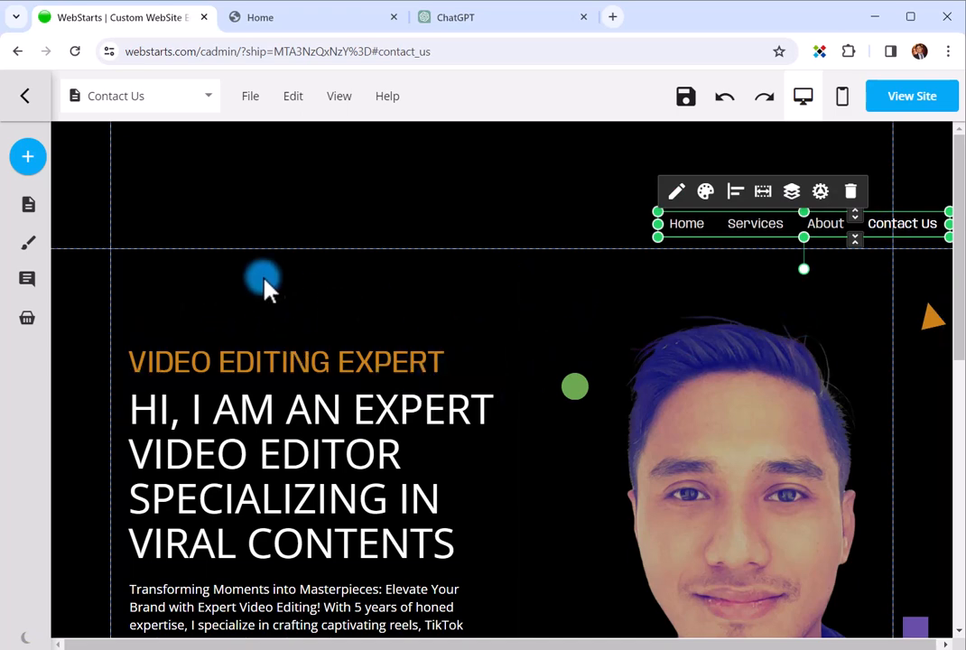
click(430, 228)
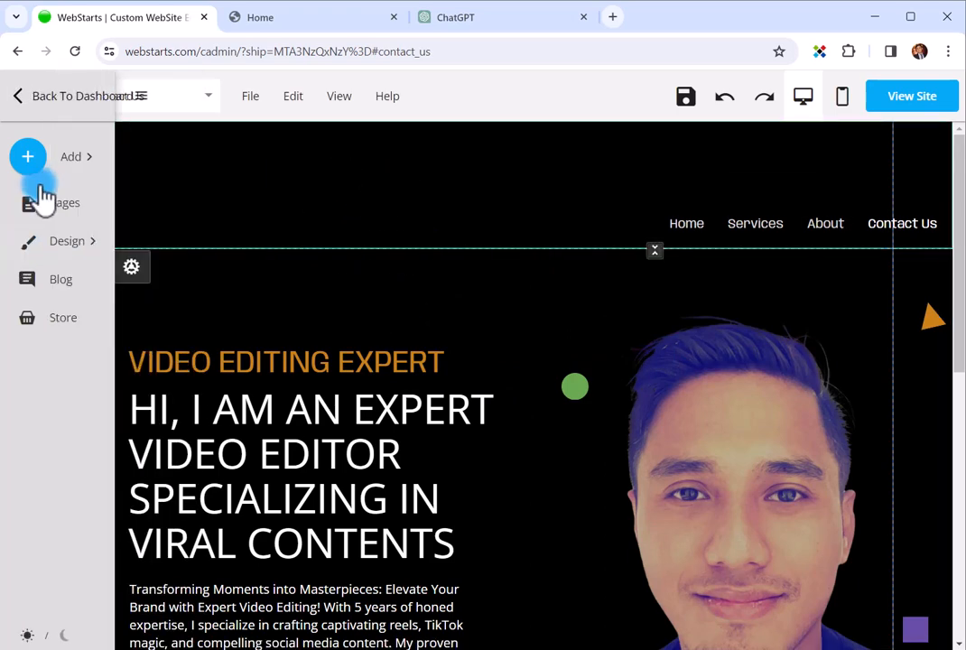
- Insert the colorful hexagonal logo image from the file manager into the header
click(533, 237)
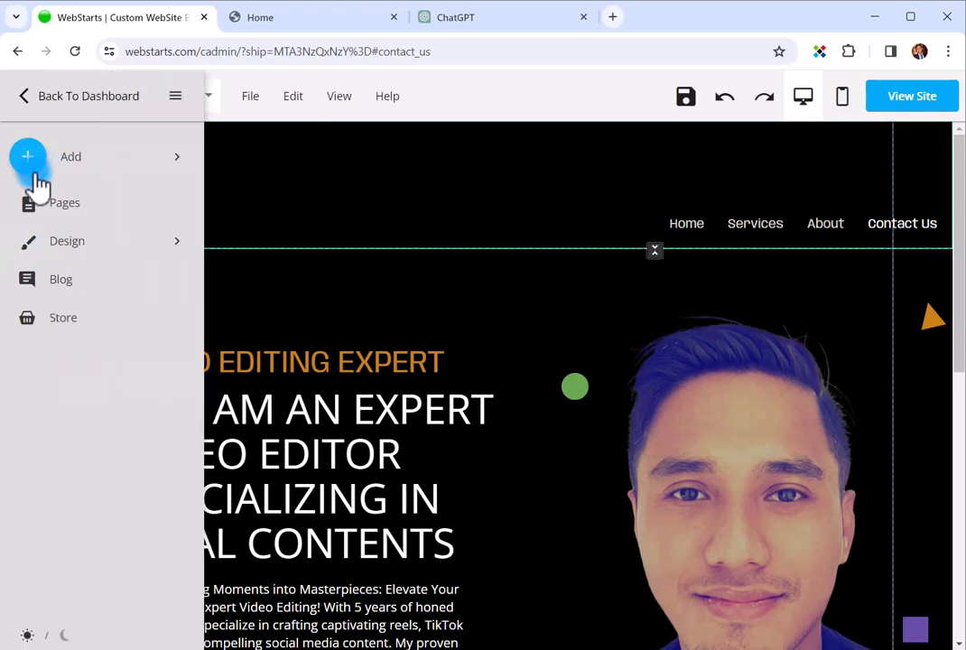
click(25, 161)
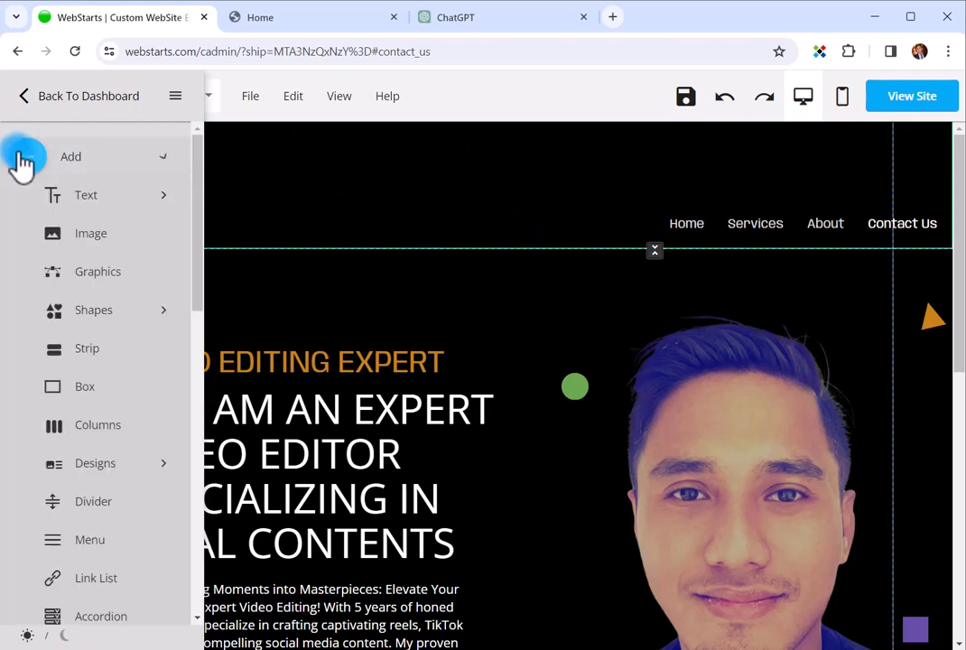
click(80, 237)
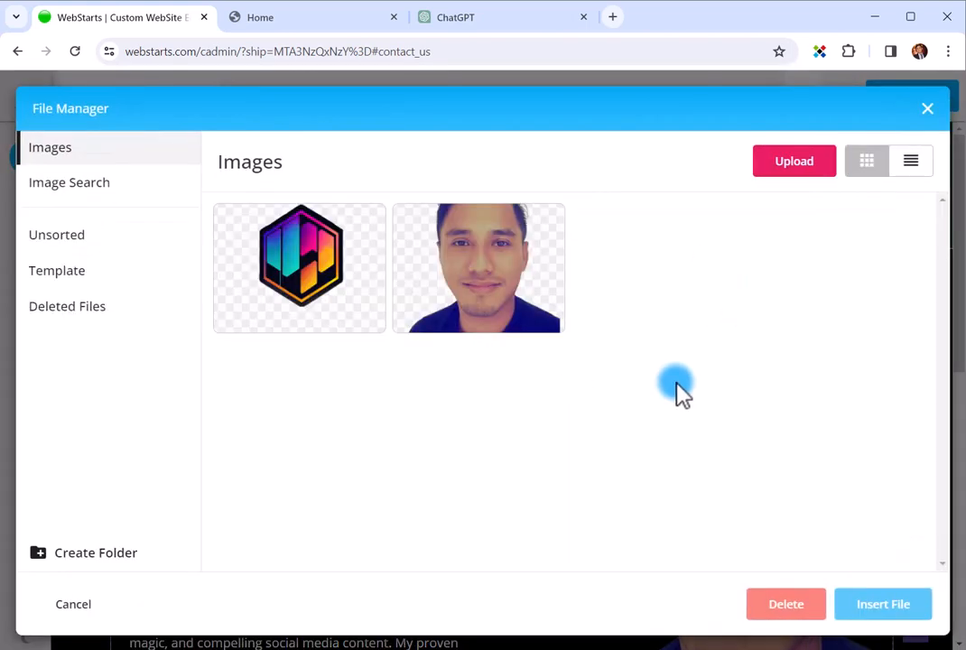
click(311, 269)
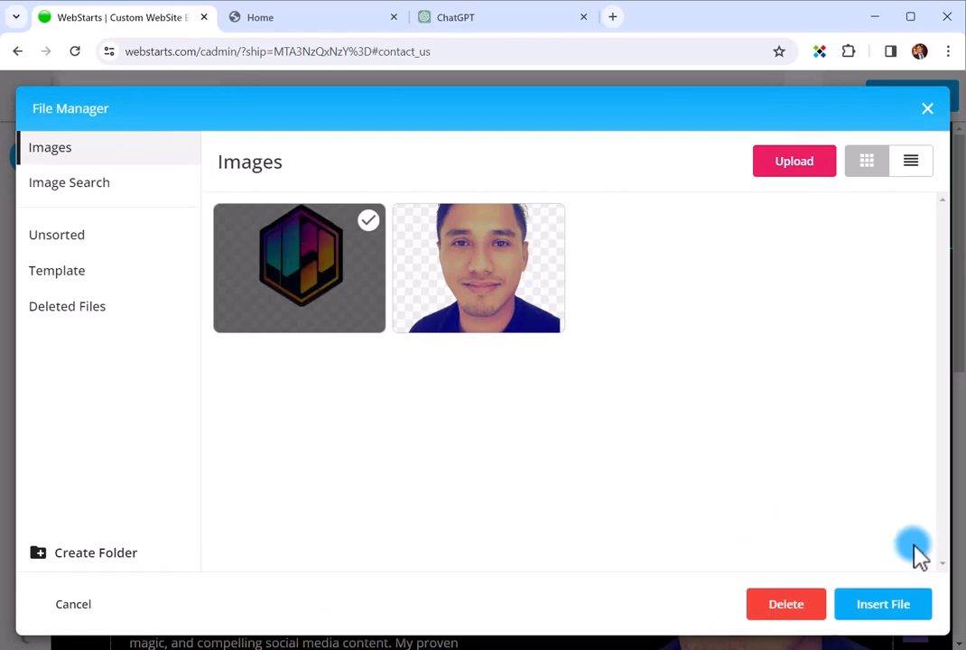
click(872, 605)
- Shrink the inserted logo and place it at the left edge of the header, level with the menu
drag(432, 417, 457, 415)
drag(650, 236, 345, 535)
drag(271, 608, 281, 269)
drag(340, 340, 293, 289)
drag(252, 209, 98, 209)
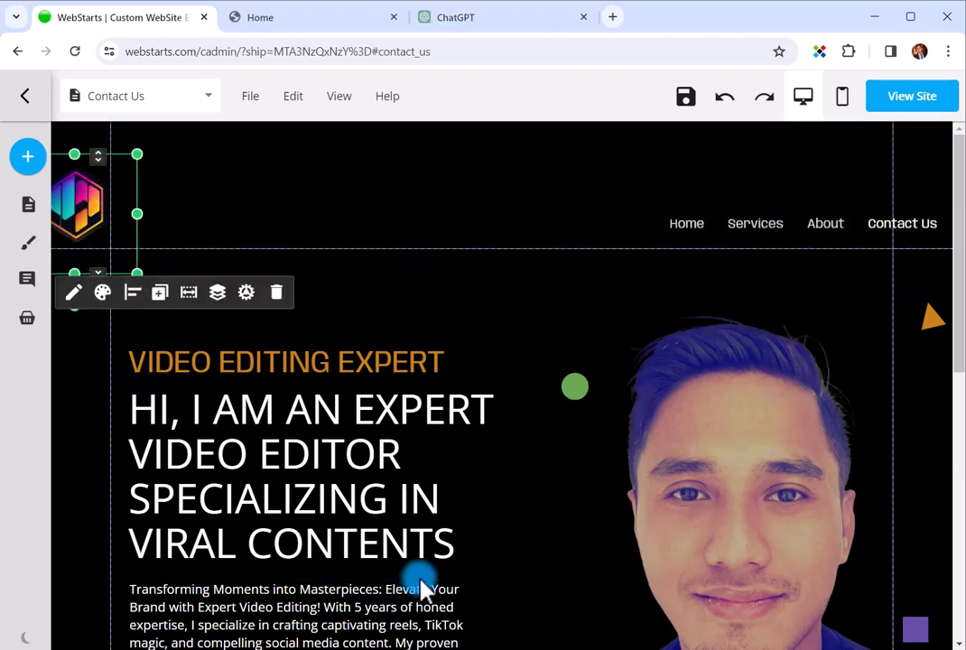
scroll(410, 530, down, 6)
scroll(345, 589, up, 6)
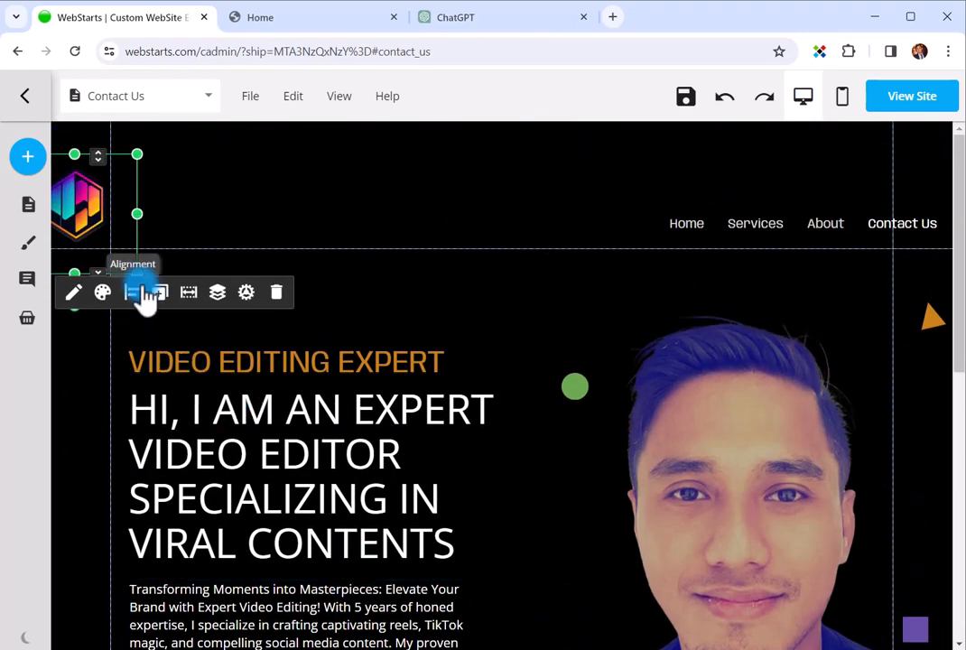
click(413, 287)
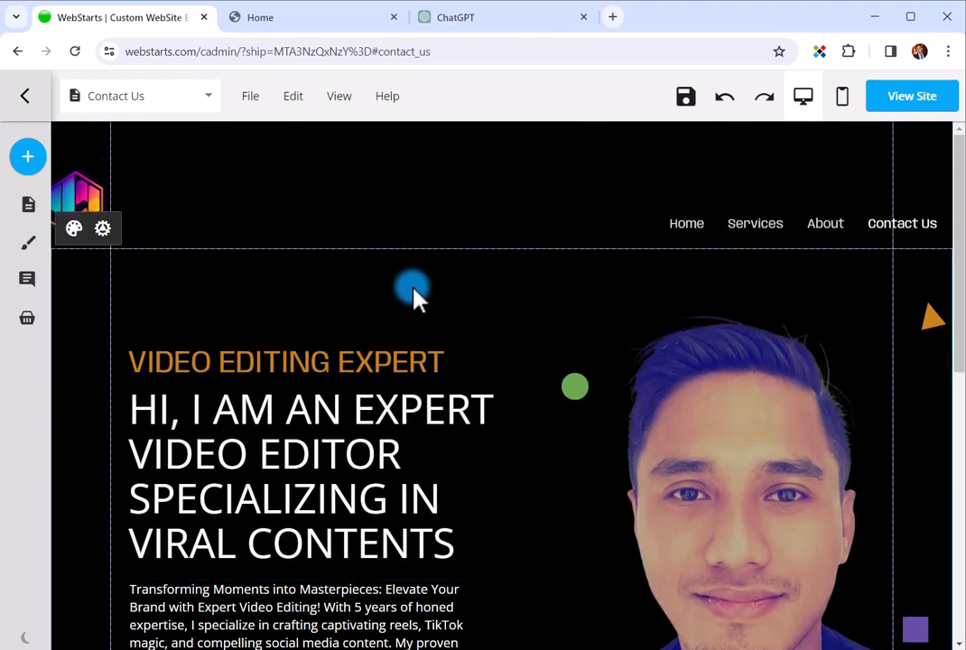
- Shrink the header logo a little more and shift it slightly lower at the header's left edge
click(76, 212)
drag(134, 268, 104, 254)
drag(71, 190, 80, 217)
- Add a body text box and replace its placeholder text with "PIMAX DIGITAL"
mouse_move(107, 375)
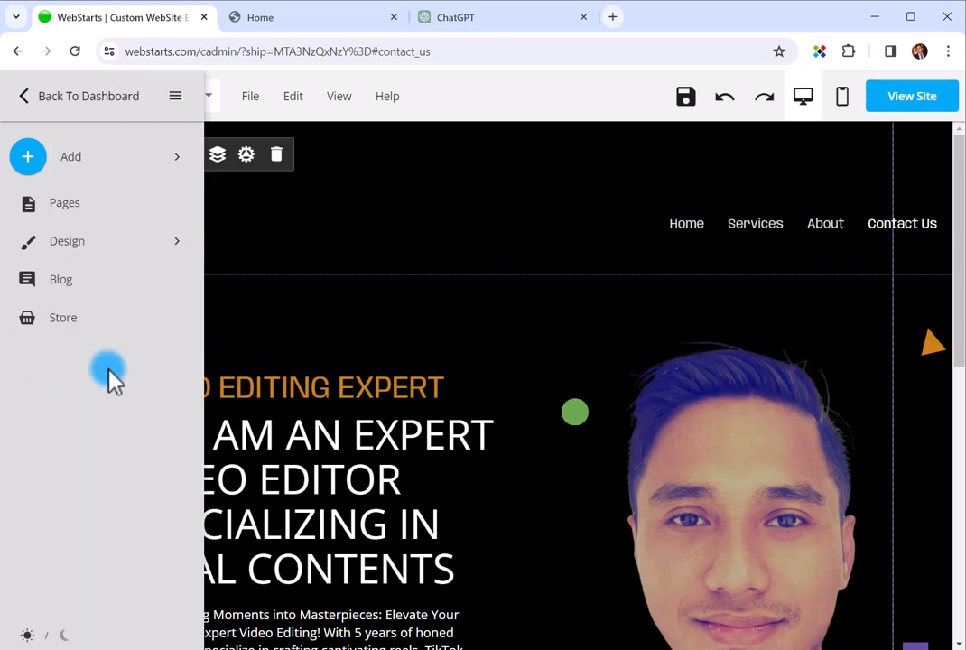
click(31, 157)
click(74, 201)
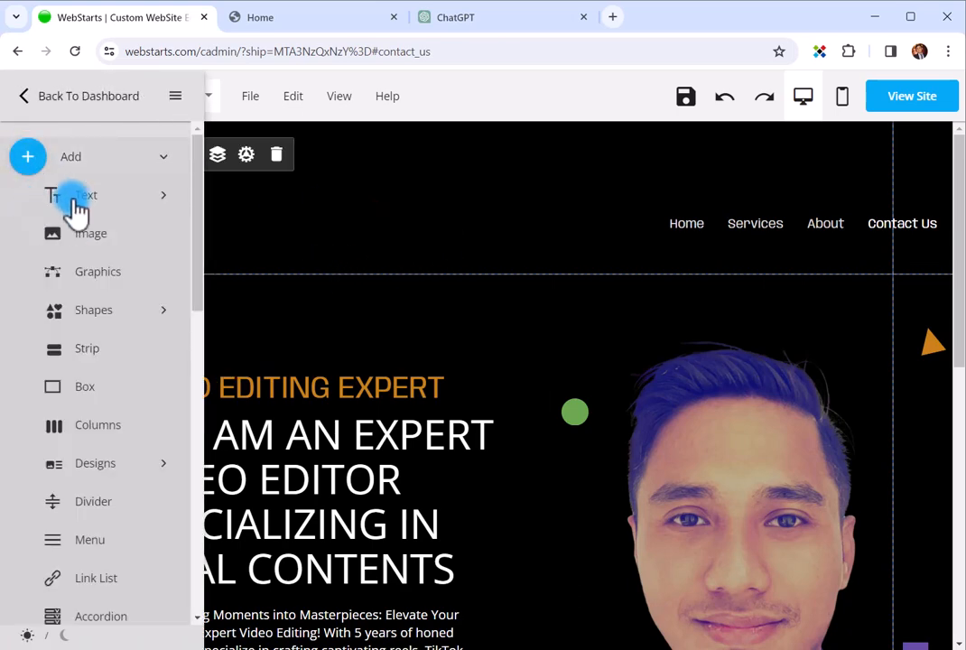
click(47, 342)
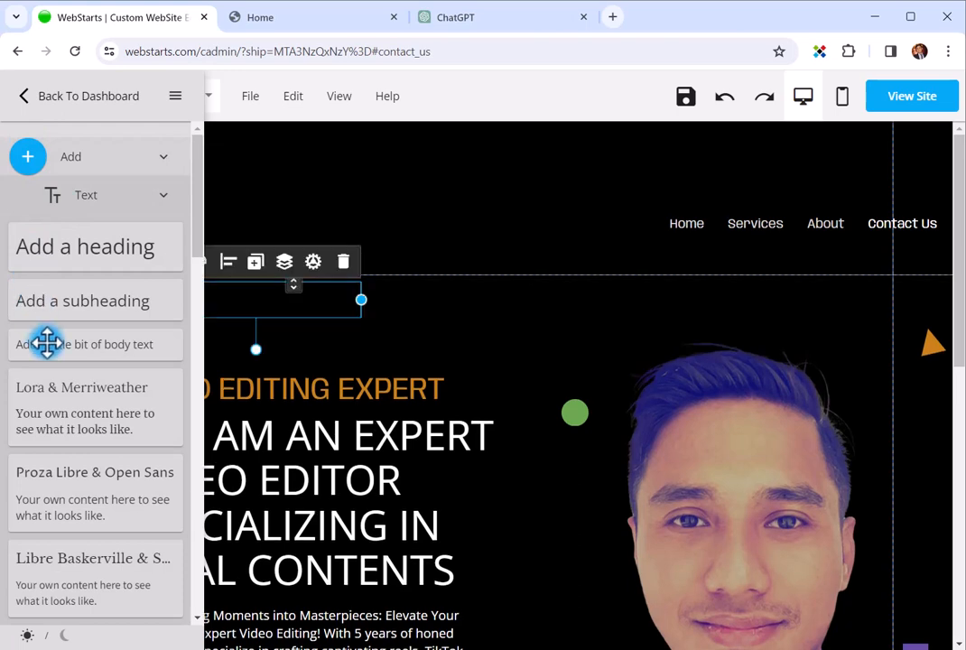
double_click(235, 303)
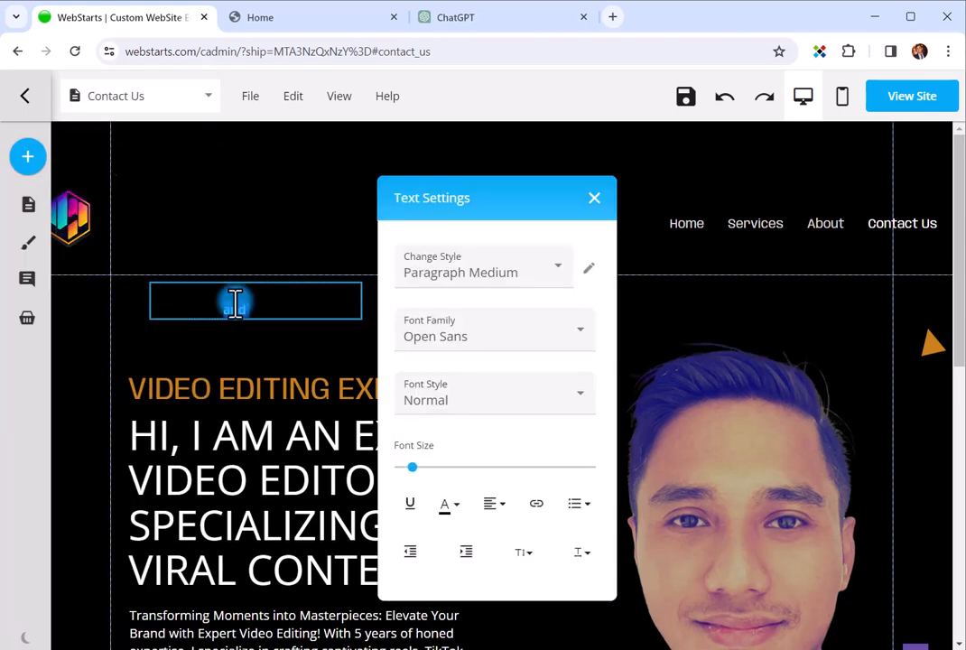
key(ctrl+a)
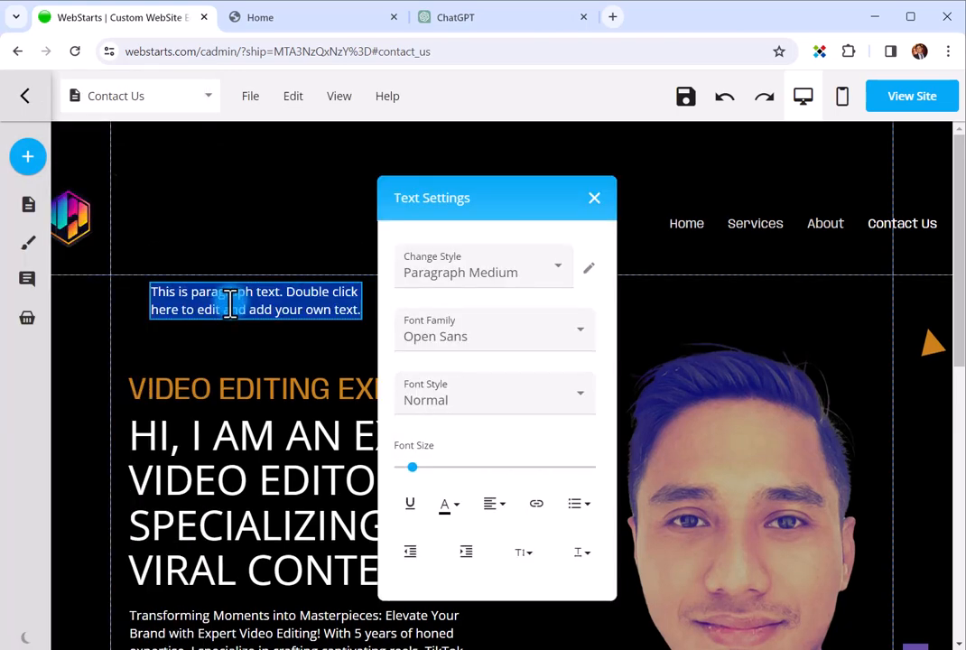
key(BackSpace)
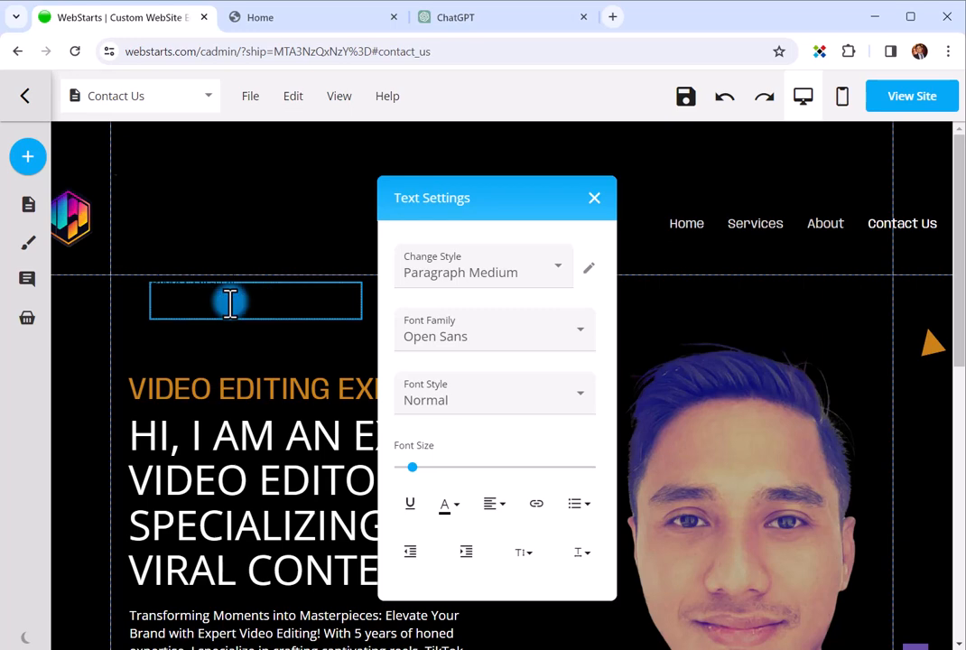
text(PIMAX DIGITAL)
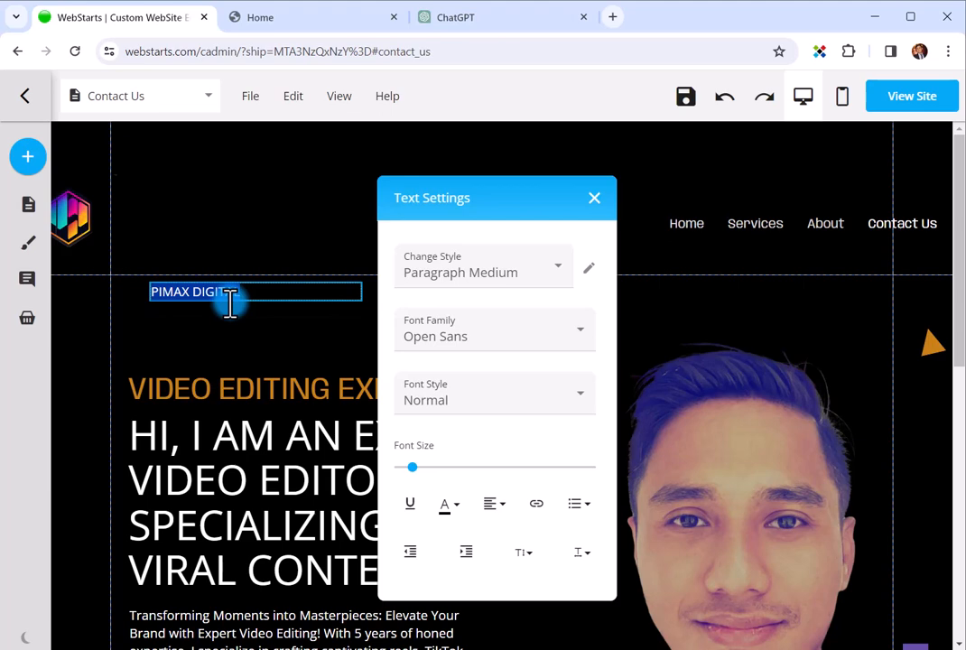
- Set the PIMAX DIGITAL text to the white site color and the Roboto font
click(445, 505)
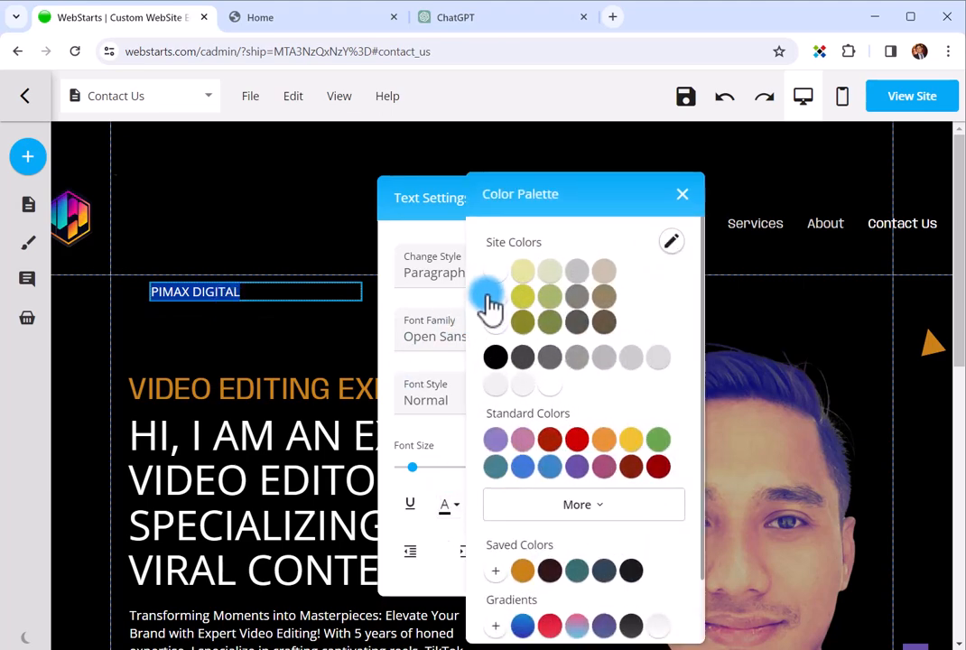
click(497, 274)
click(415, 329)
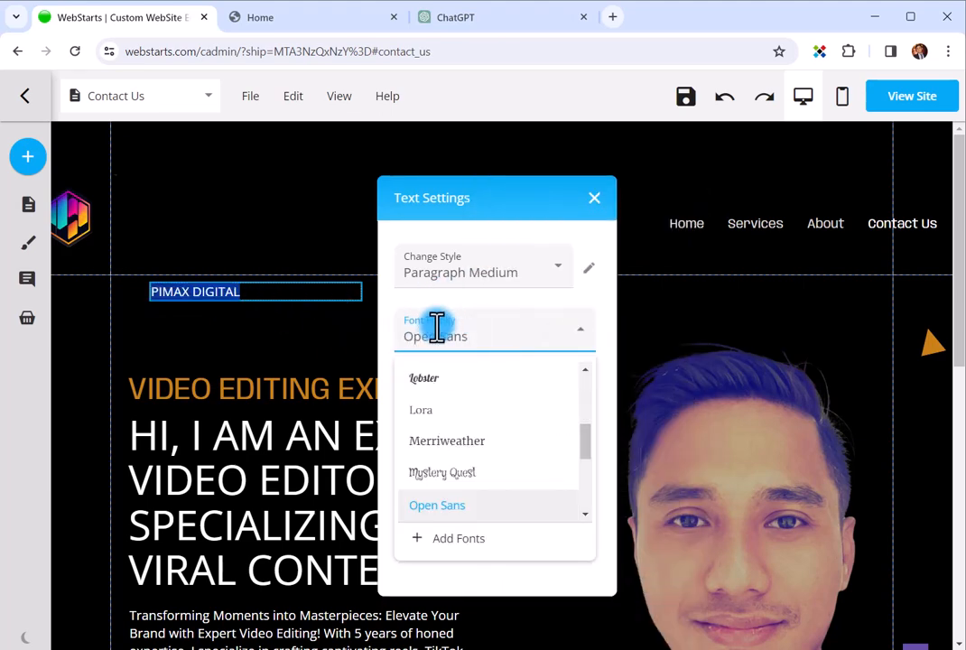
scroll(484, 432, down, 3)
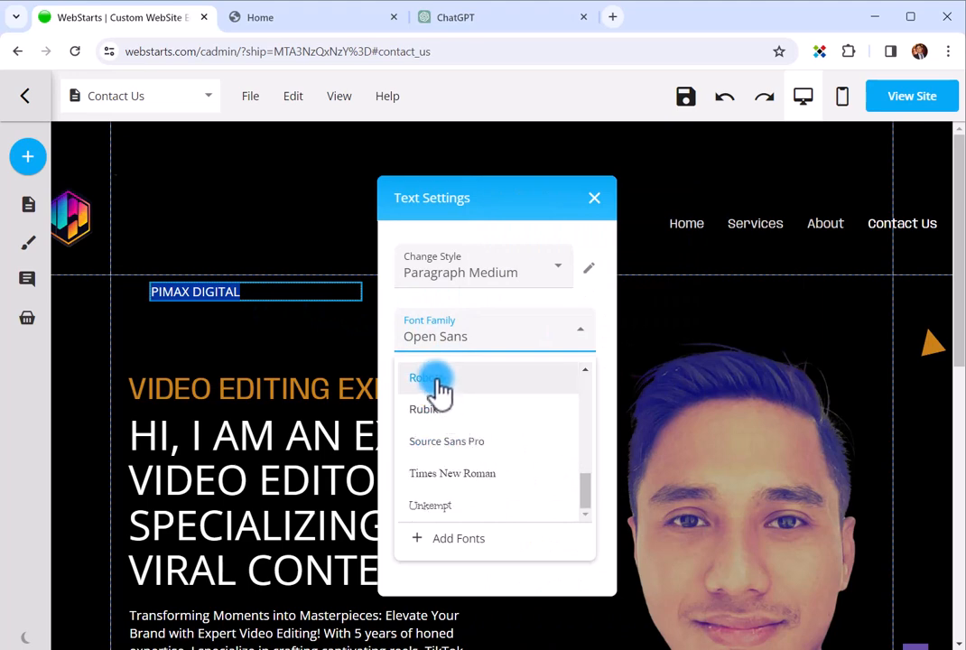
click(434, 380)
click(241, 330)
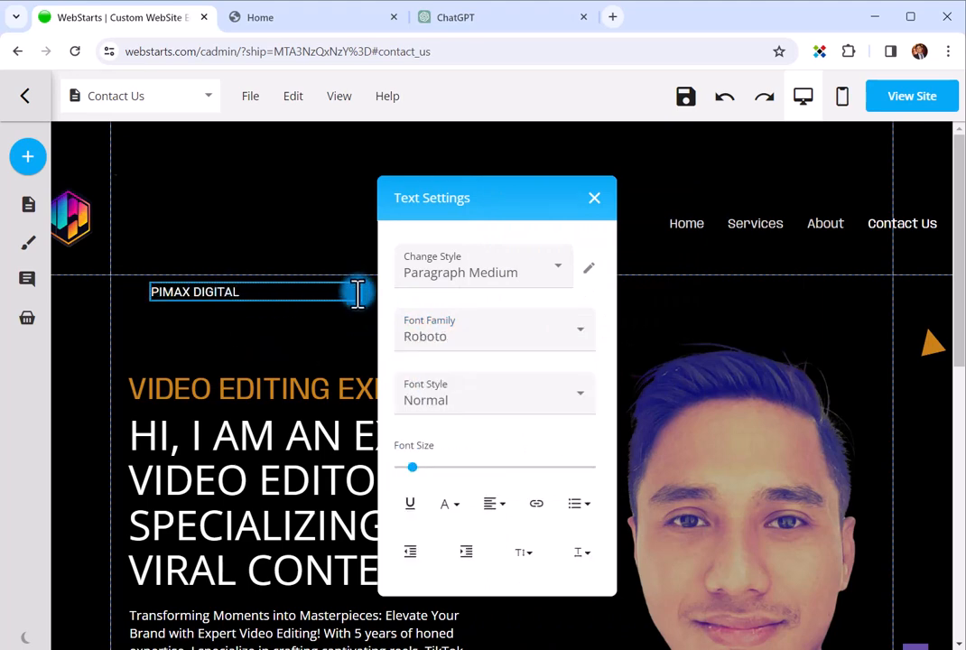
click(253, 320)
- Narrow the PIMAX DIGITAL text box and place it beside the logo, and nudge the header menu slightly down and left
click(228, 300)
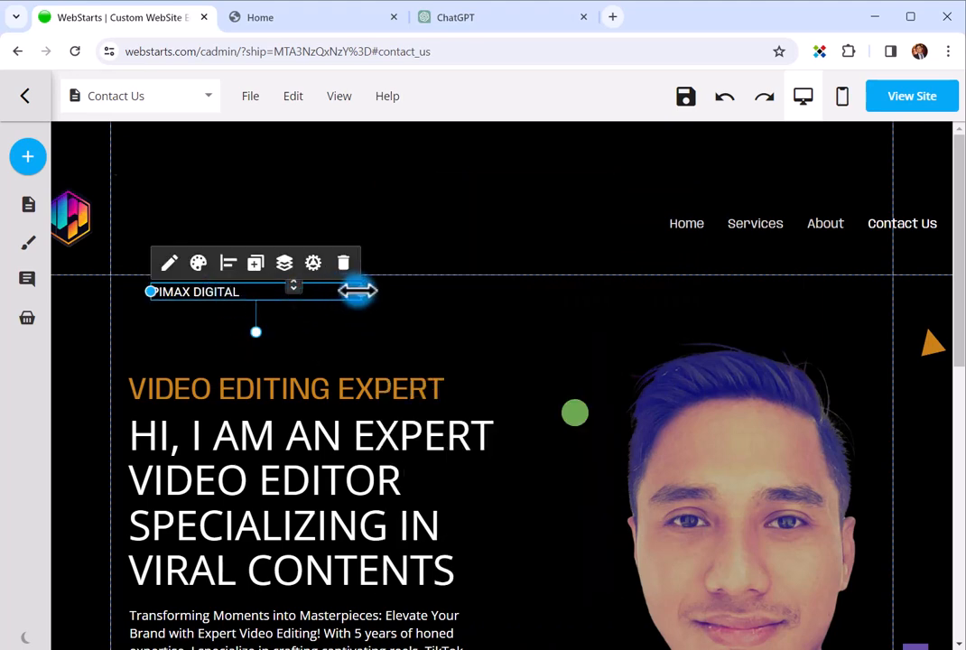
drag(358, 291, 151, 226)
drag(792, 217, 795, 231)
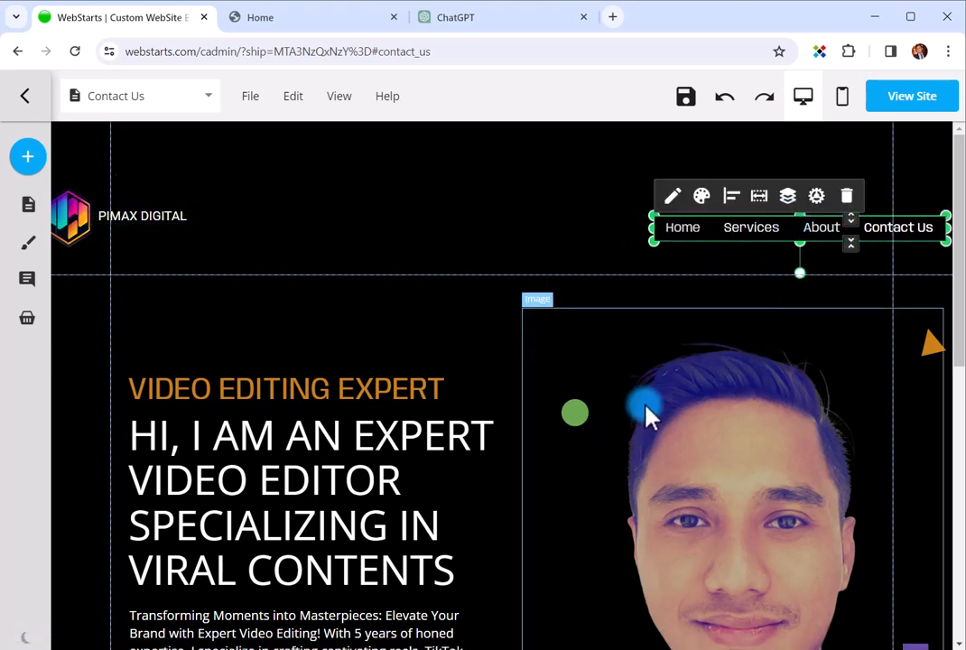
click(415, 334)
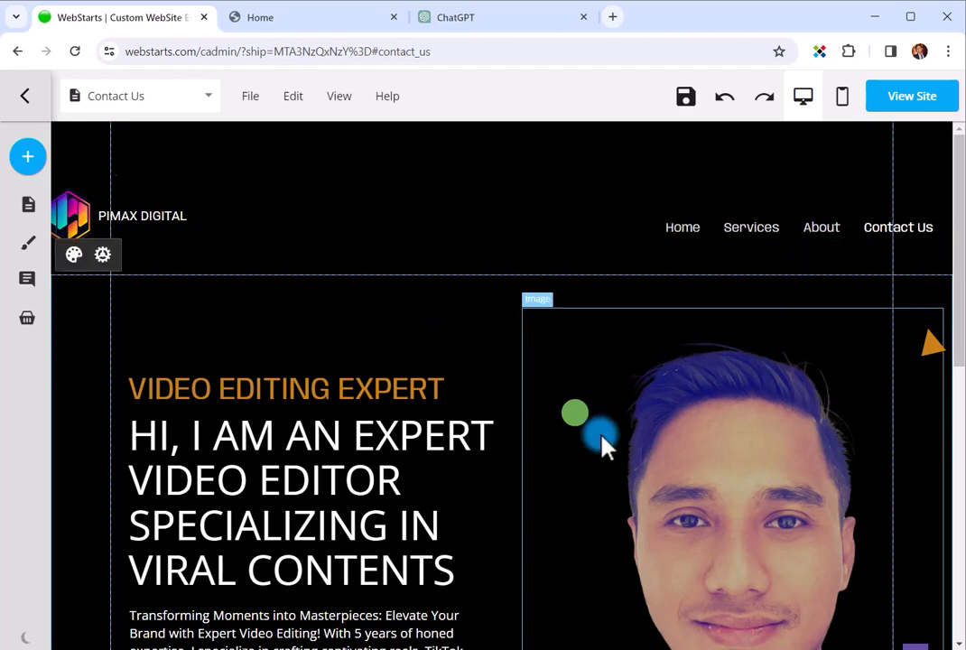
- Set the footer's background color to black so it matches the rest of the page
scroll(604, 452, down, 3)
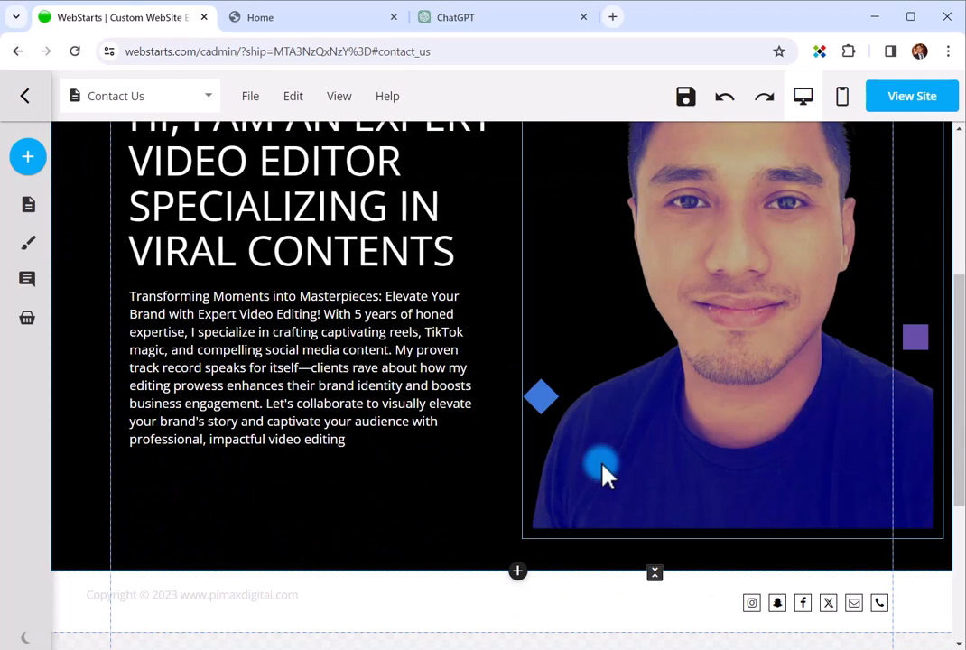
scroll(604, 472, up, 3)
scroll(604, 473, down, 3)
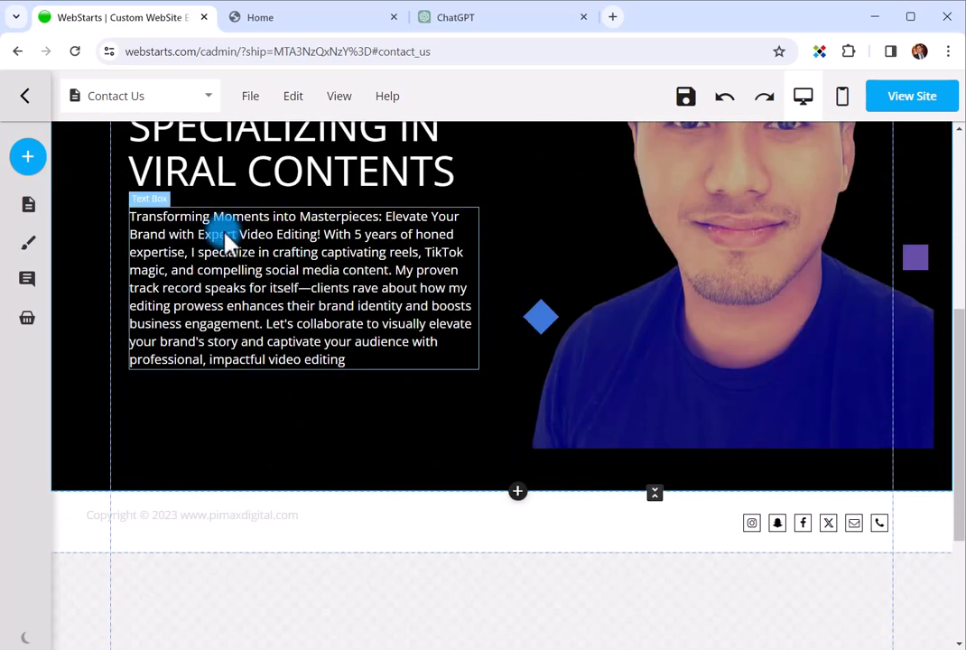
click(575, 535)
click(75, 471)
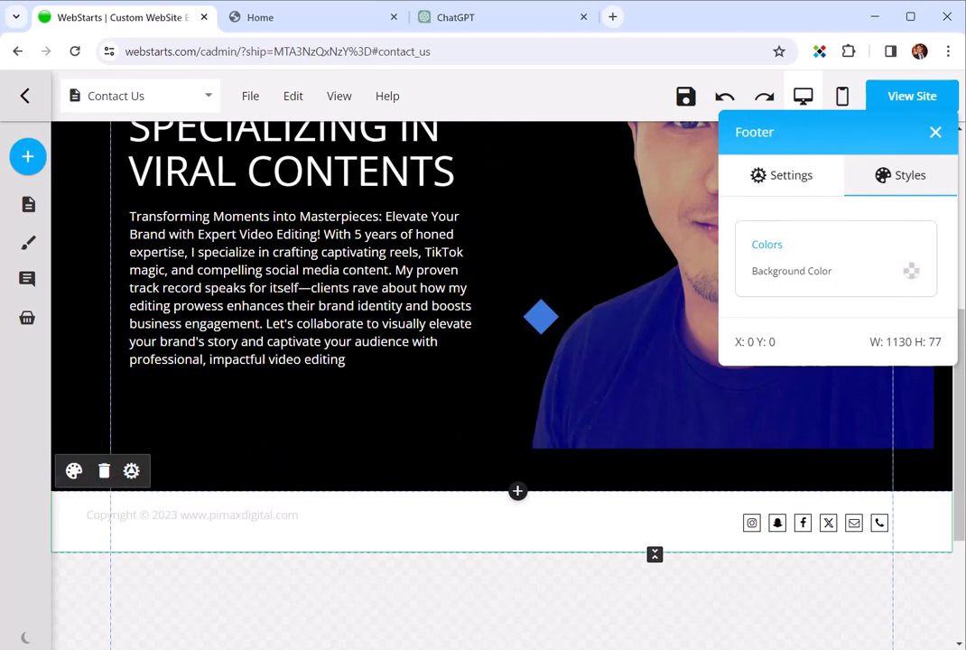
click(482, 537)
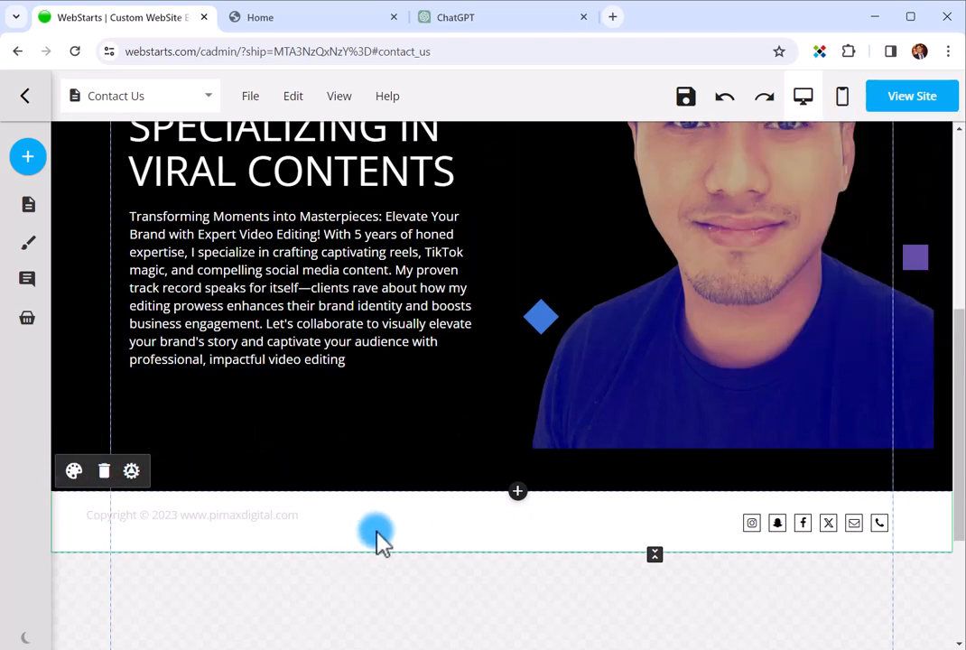
click(74, 473)
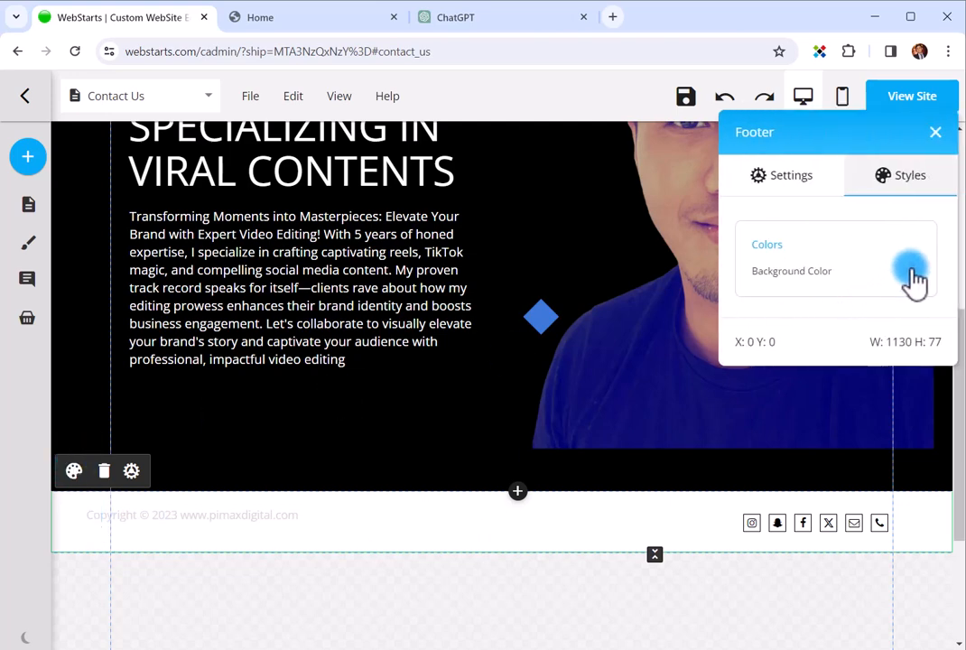
click(912, 271)
click(749, 412)
click(271, 576)
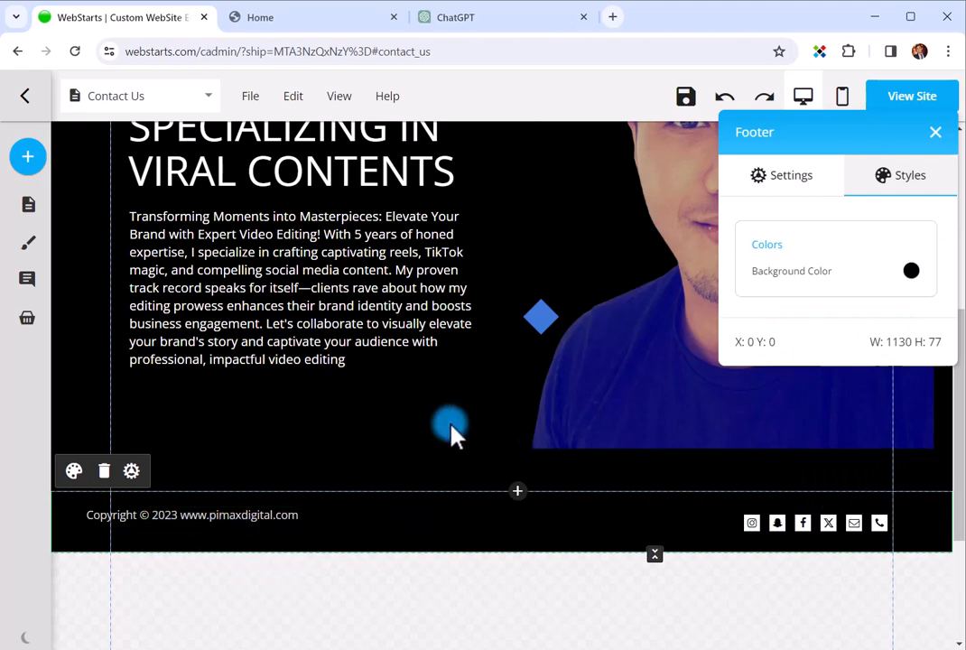
scroll(452, 432, up, 4)
scroll(600, 363, up, 1)
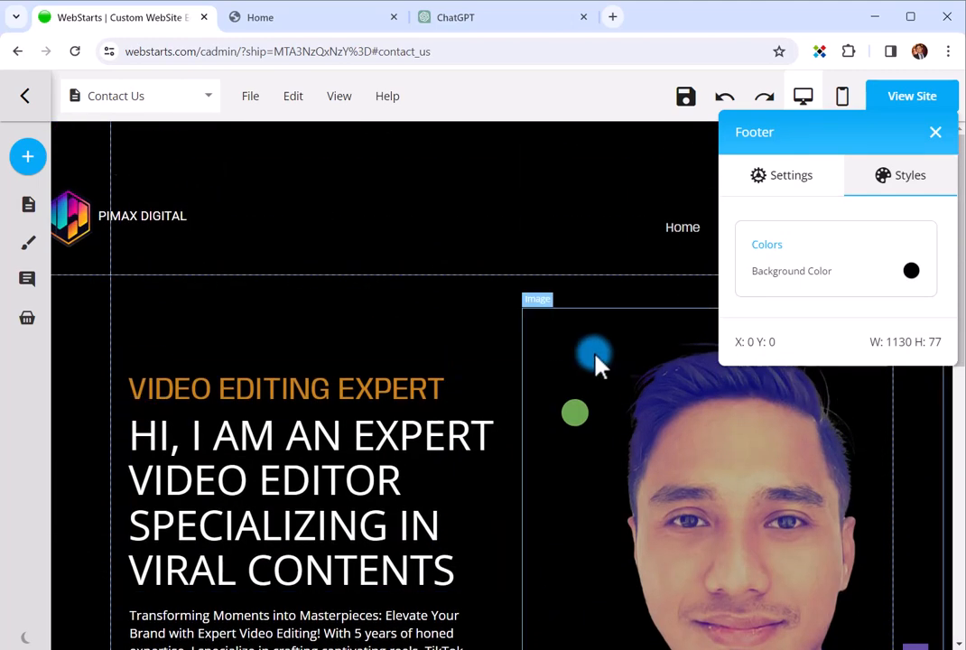
click(936, 133)
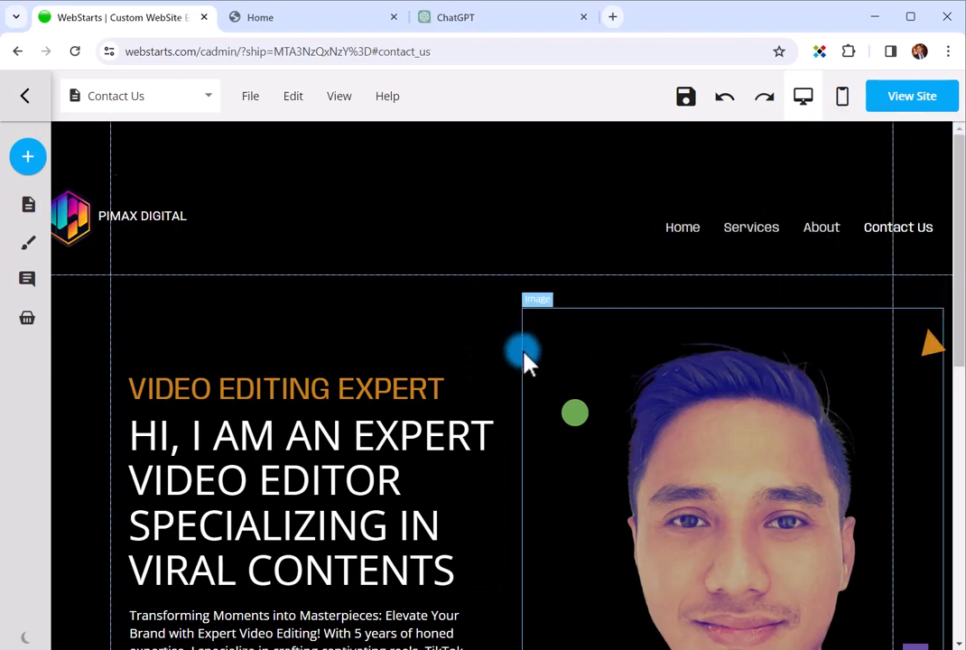
- Review the page layout in the editor, from the logo and menu header down to the footer
scroll(702, 501, down, 3)
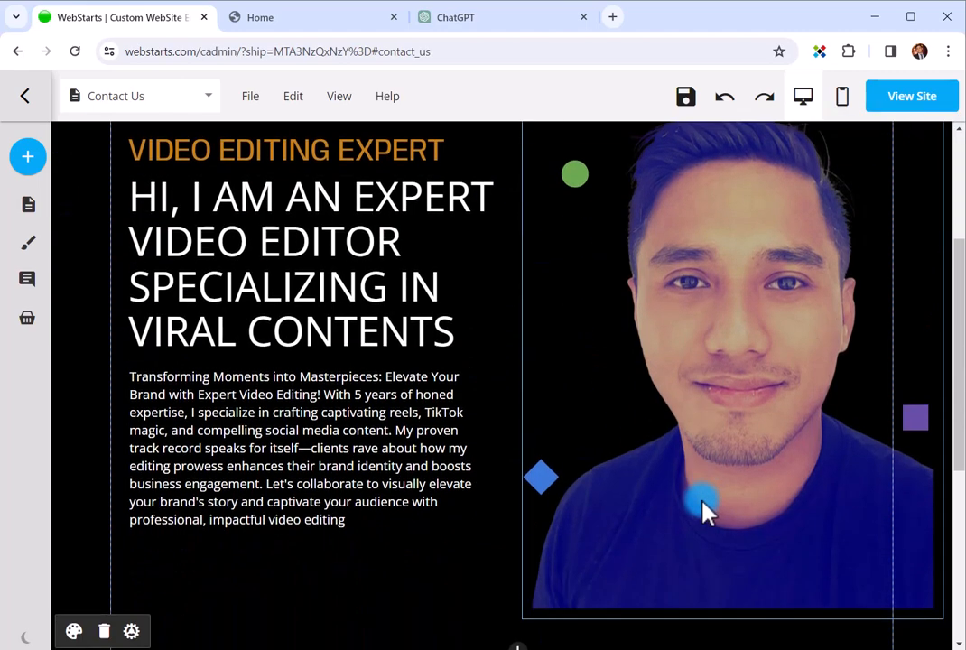
scroll(702, 501, up, 3)
scroll(705, 510, down, 2)
scroll(705, 510, up, 2)
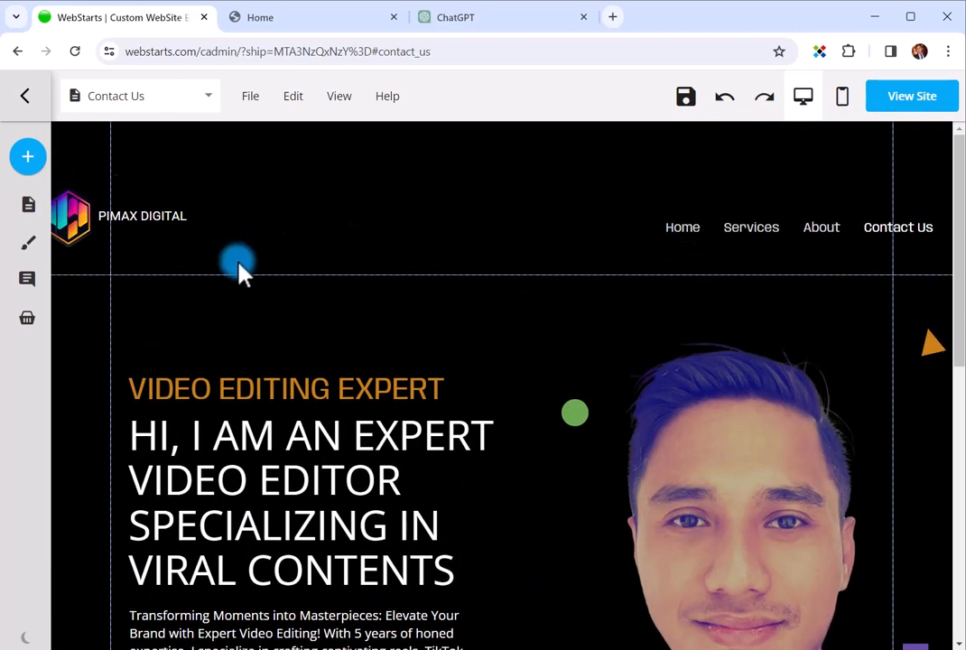
scroll(233, 305, down, 2)
scroll(233, 305, down, 2)
click(232, 304)
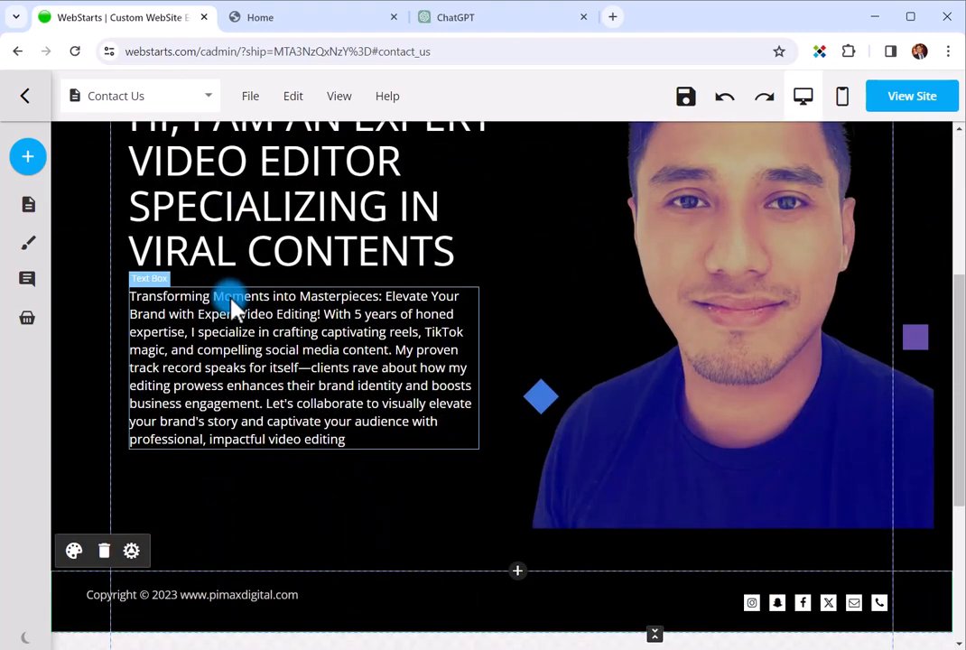
scroll(233, 305, up, 3)
click(667, 259)
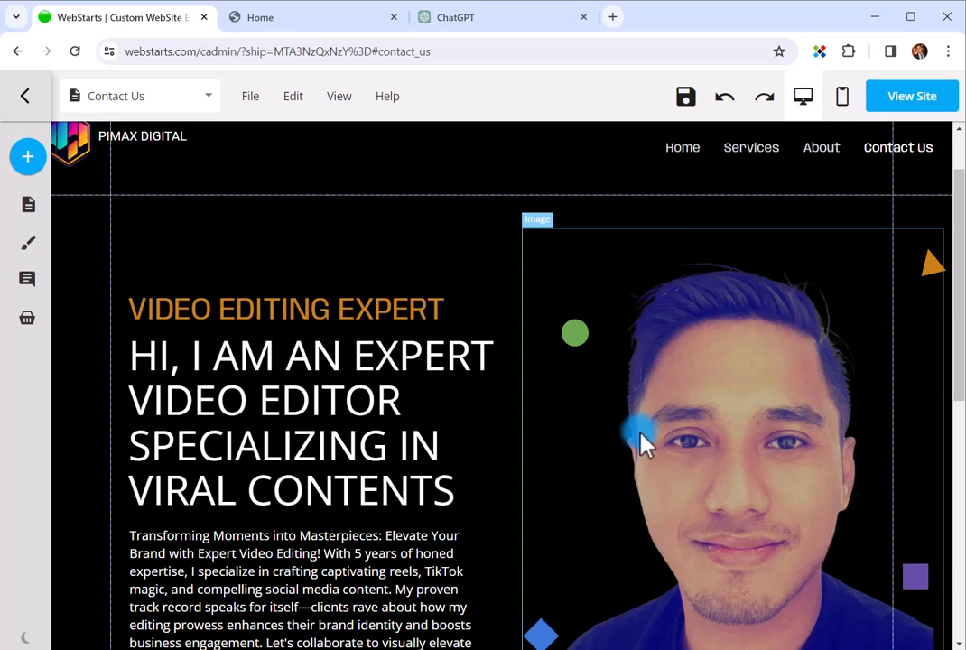
- Save the Contact Us page and open the live site to view it
click(688, 99)
click(912, 99)
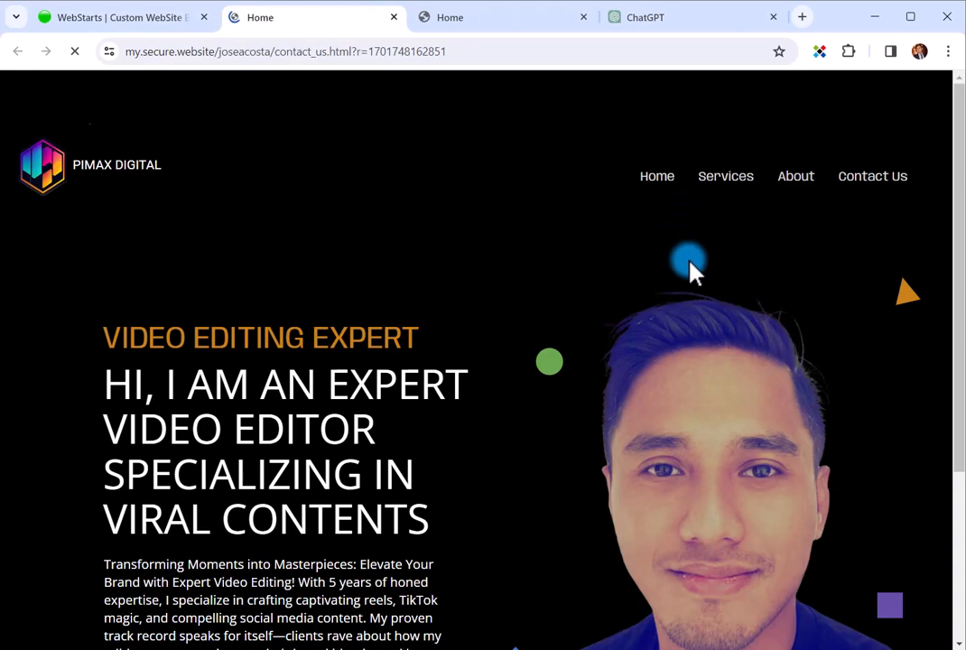
- Examine the live page's header, headlines, paragraph, profile image, colored shapes and footer with its social icons
scroll(691, 269, down, 3)
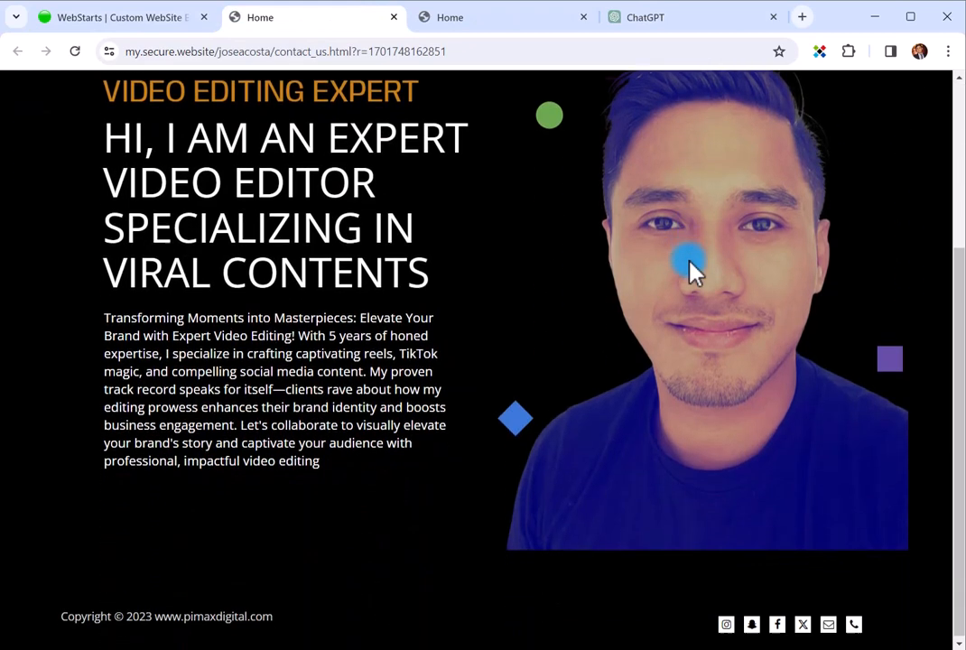
scroll(691, 269, up, 3)
scroll(691, 269, down, 2)
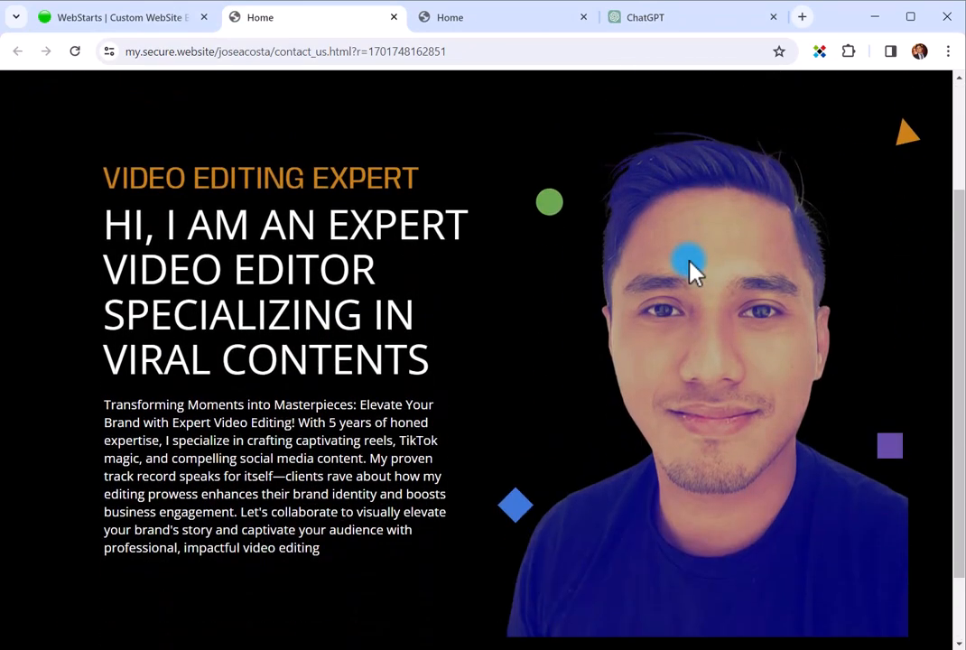
scroll(691, 269, up, 2)
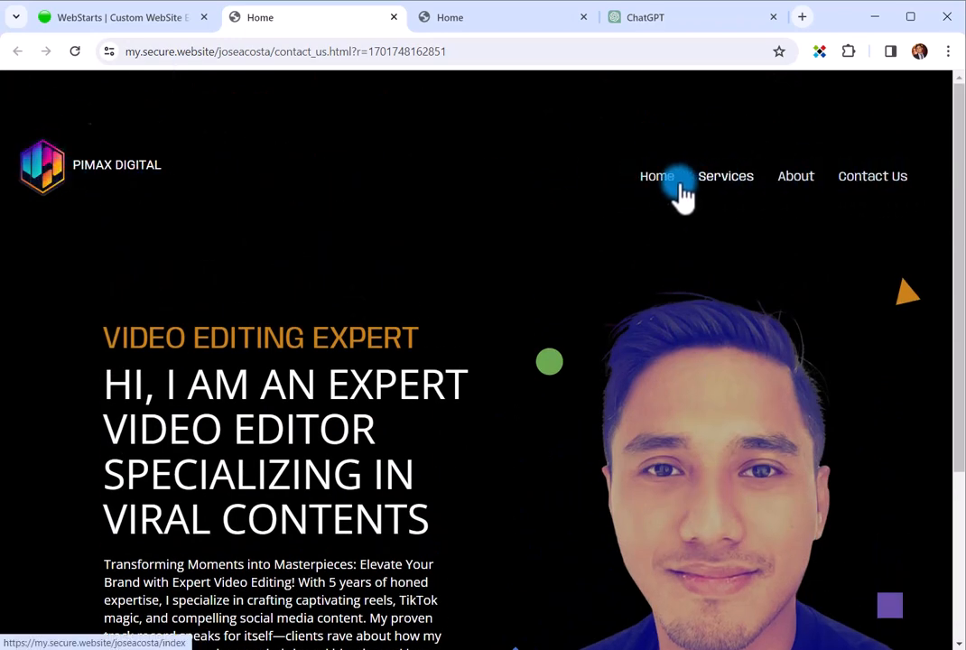
scroll(380, 353, down, 2)
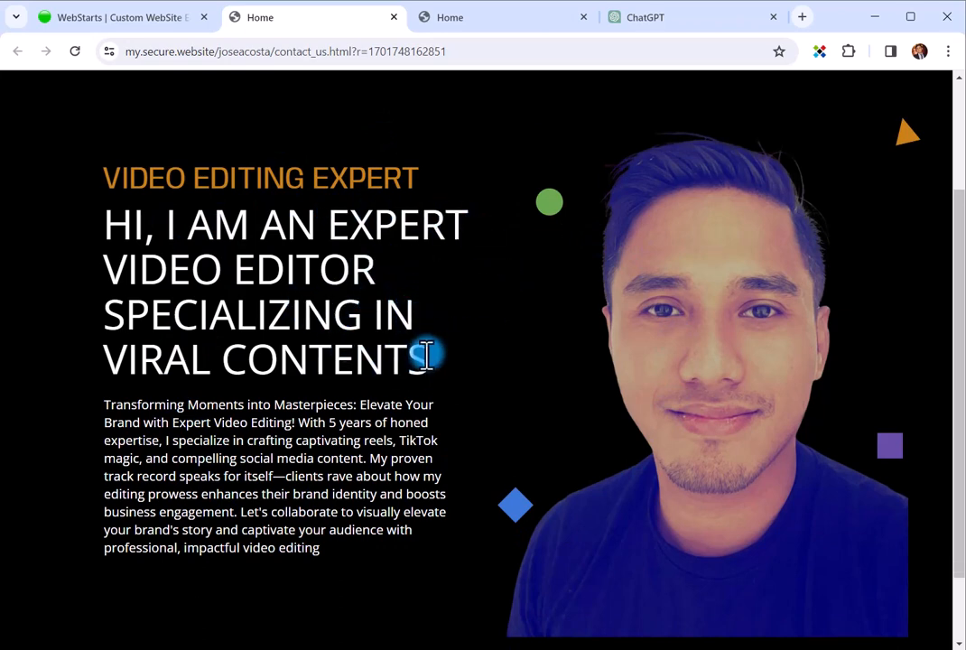
scroll(495, 380, down, 1)
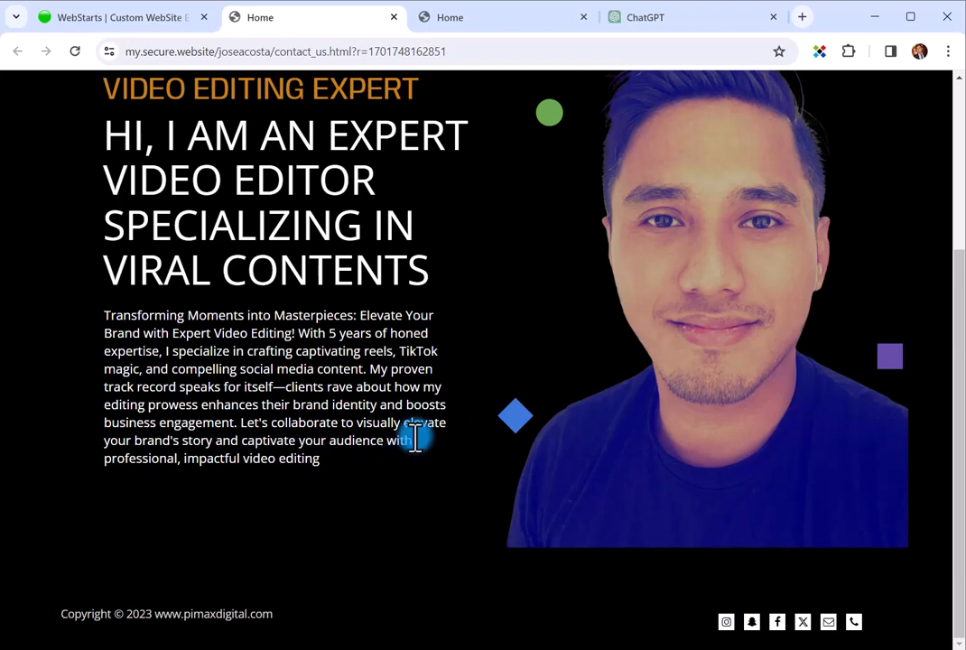
scroll(481, 474, up, 3)
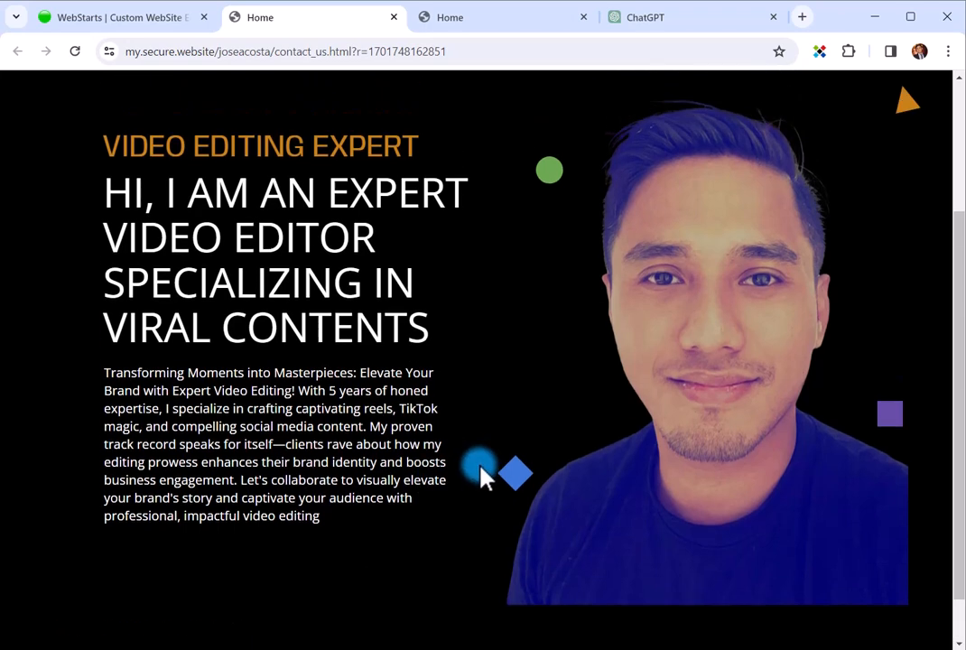
scroll(481, 474, down, 3)
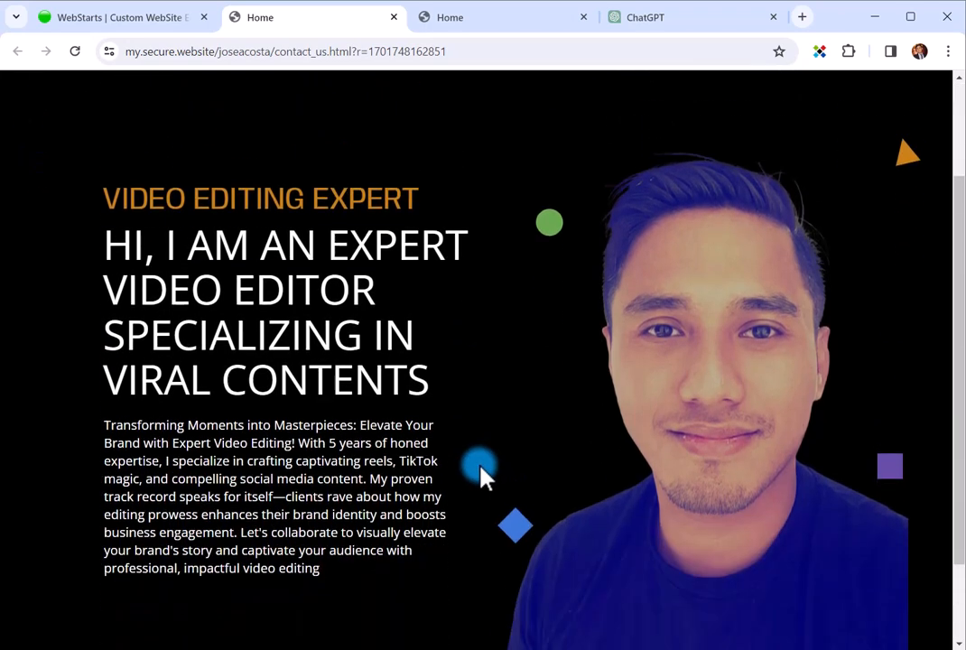
scroll(482, 474, up, 3)
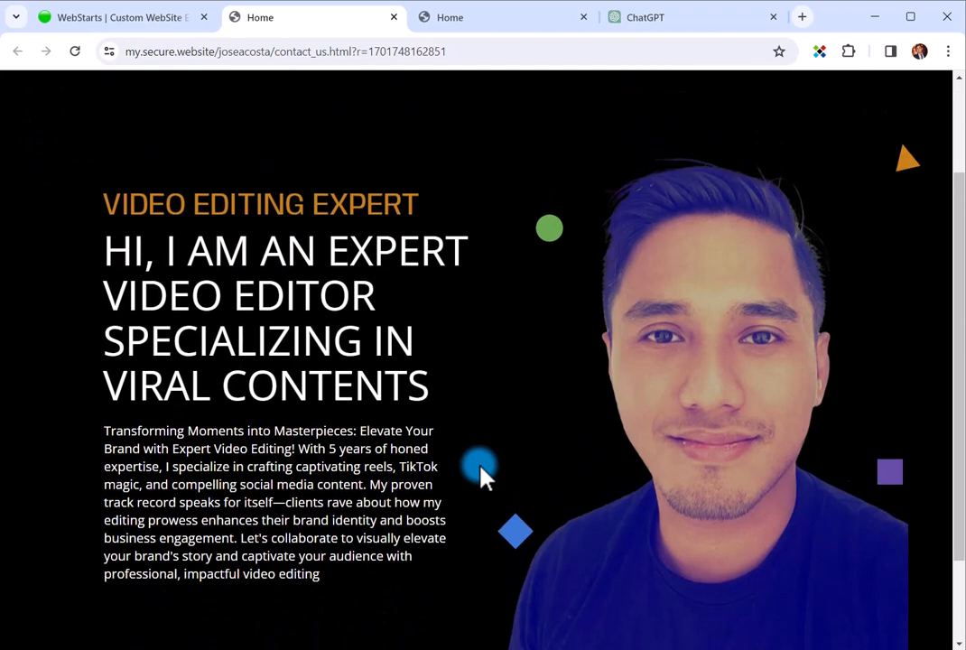
scroll(481, 474, down, 3)
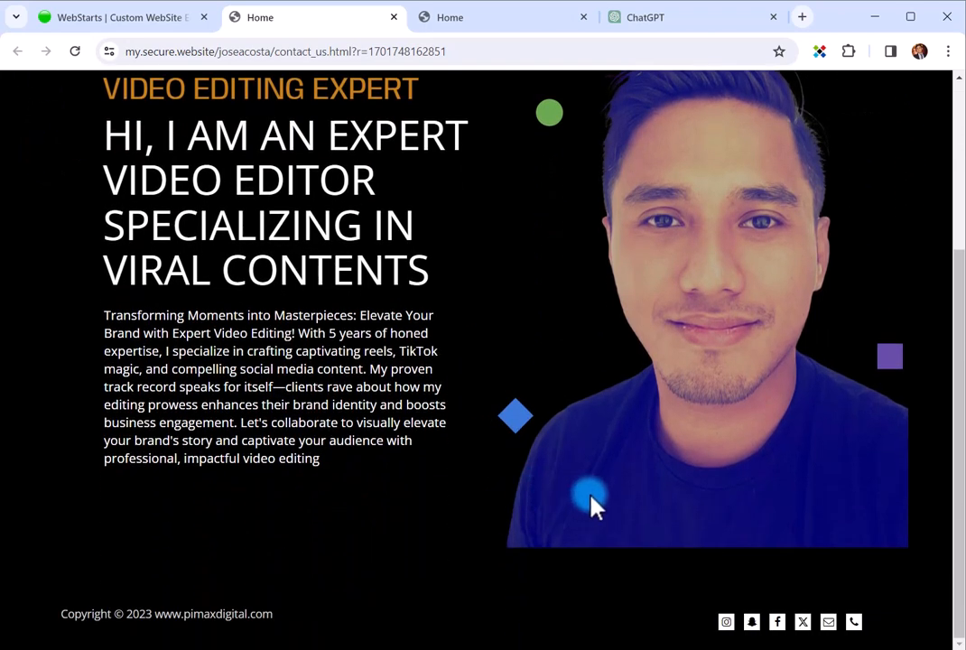
scroll(592, 498, up, 1)
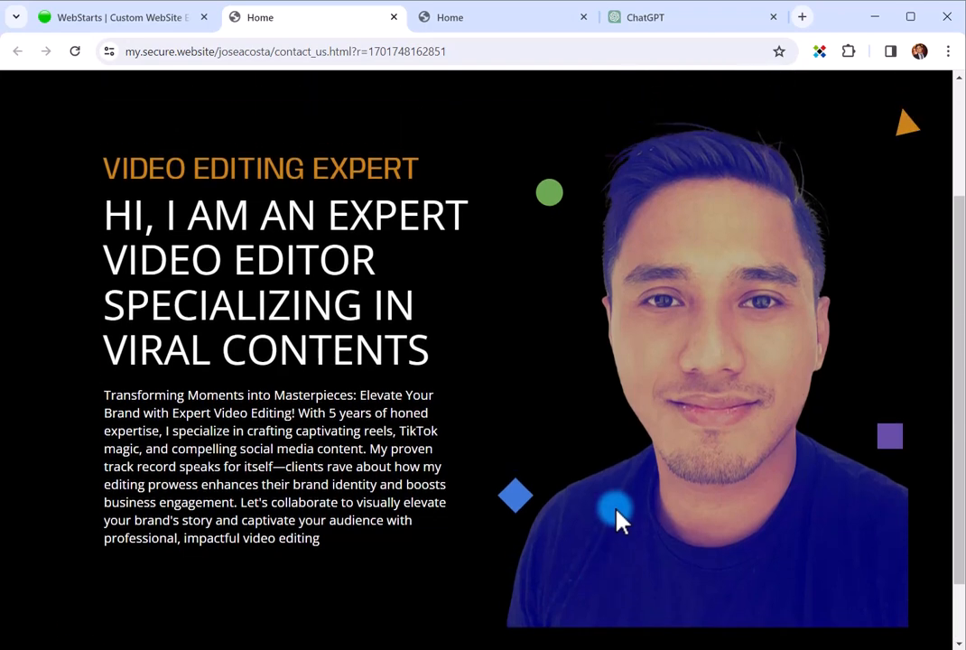